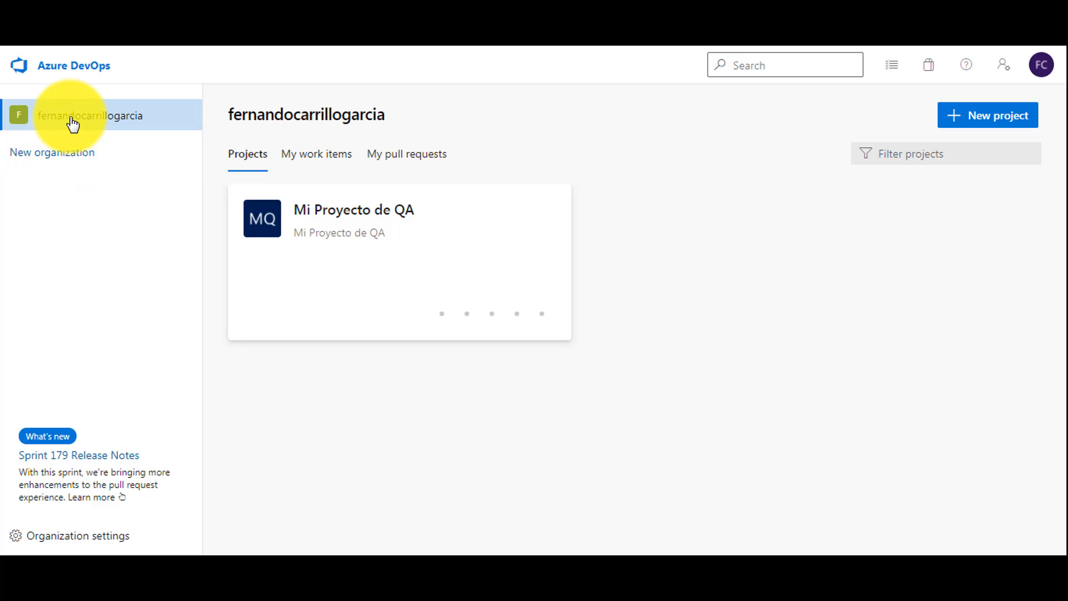
# Open the Mi Proyecto de QA project and go to its team backlog
pyautogui.click(72, 124)
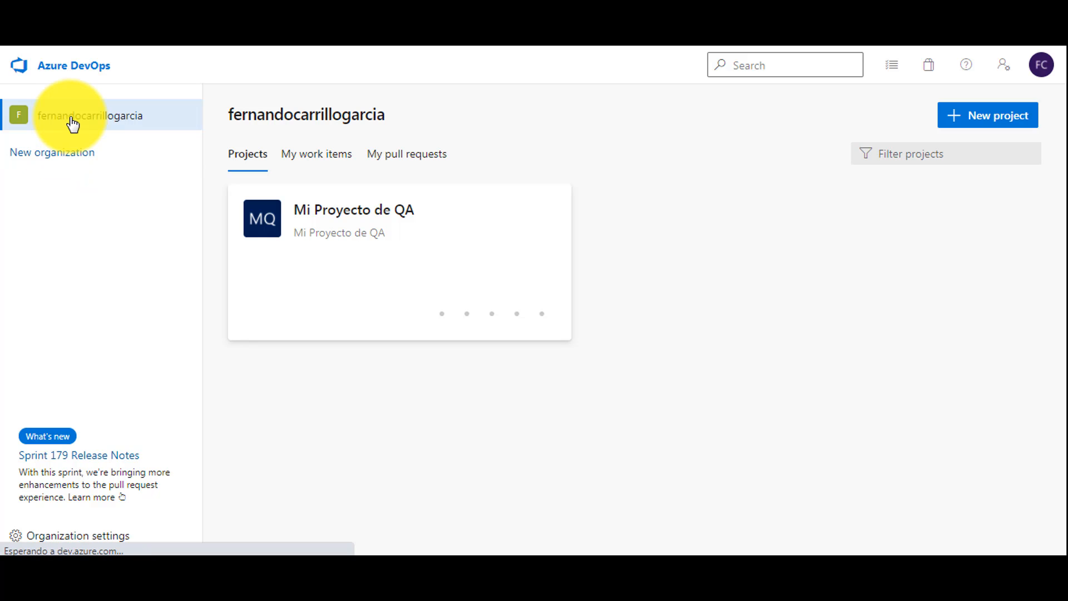
pyautogui.click(323, 207)
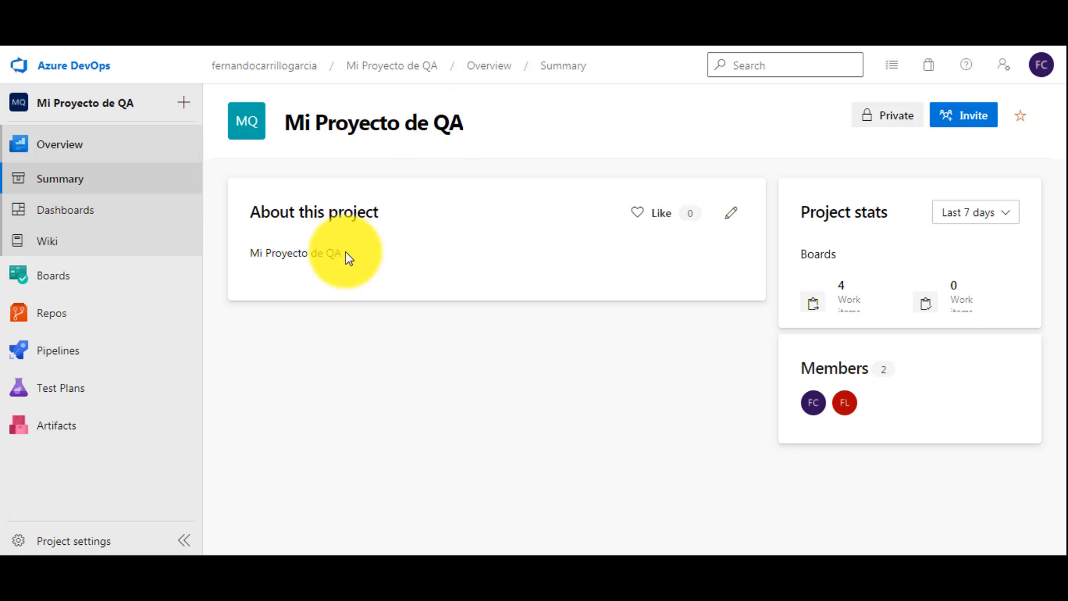
pyautogui.click(77, 214)
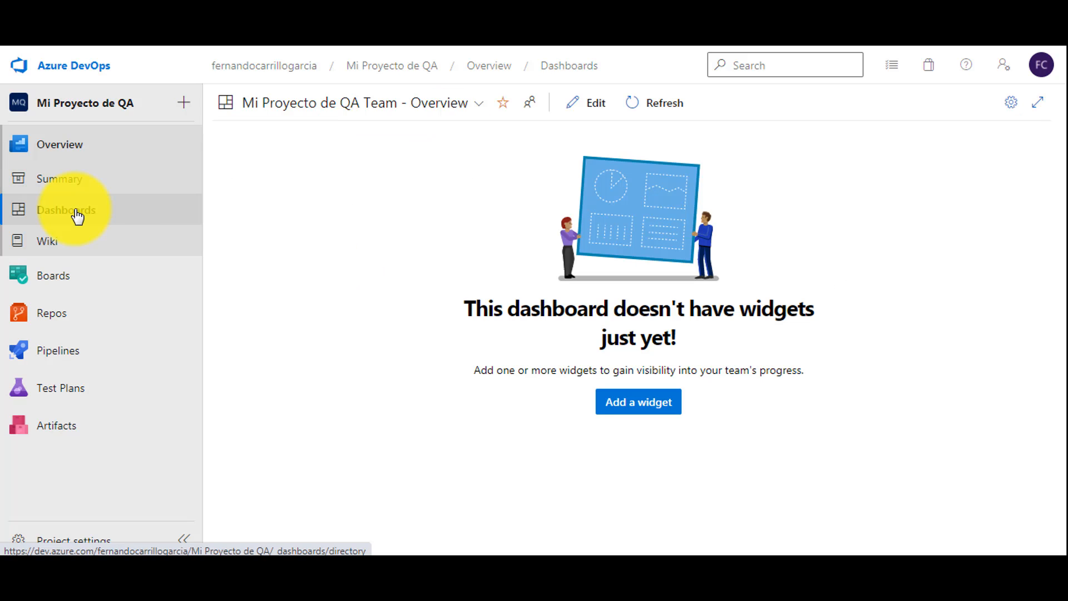
pyautogui.click(57, 278)
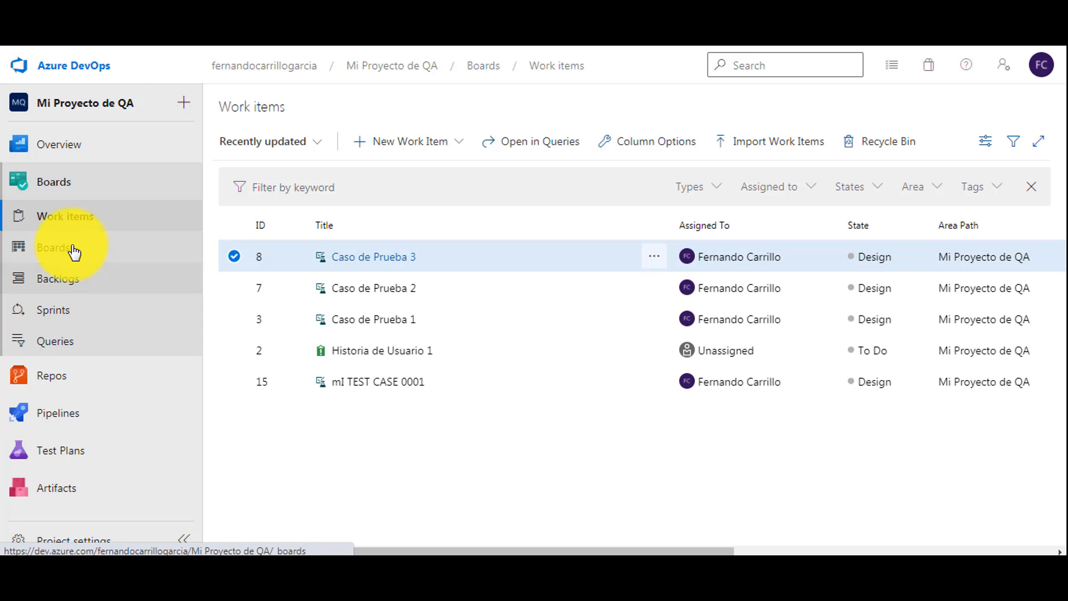
pyautogui.click(59, 282)
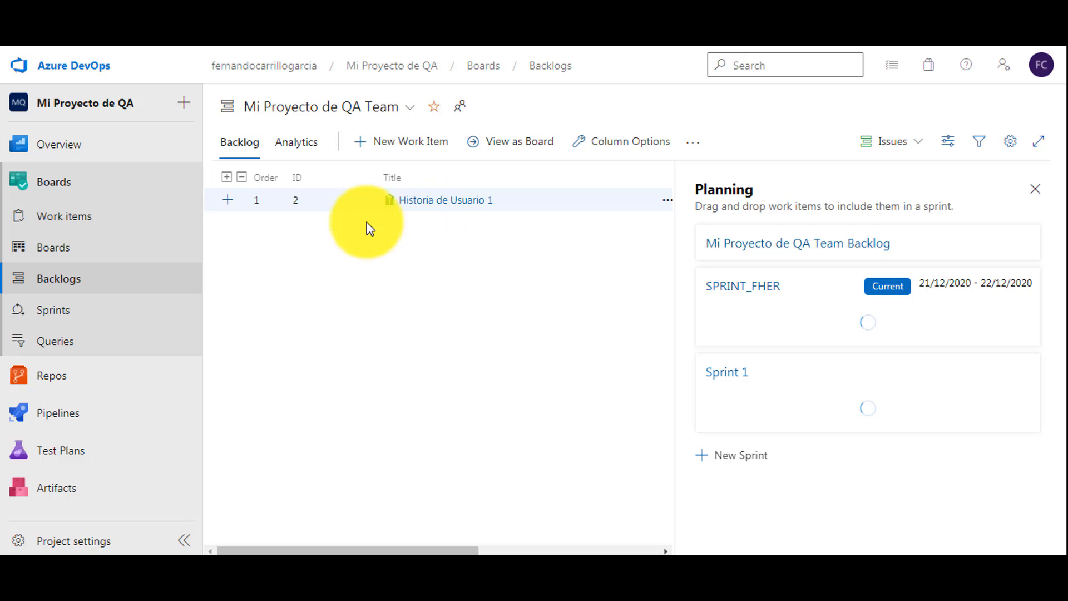
# Add a new issue titled "Historia de usuario 2" to the top of the backlog
pyautogui.click(399, 146)
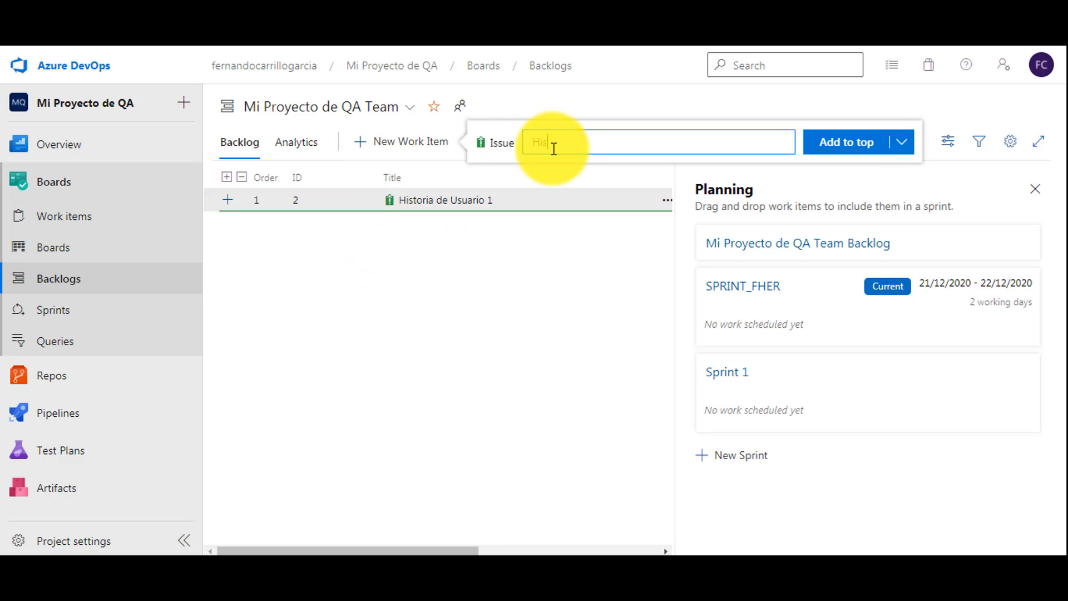
pyautogui.write('Historia de usuario 2')
pyautogui.click(827, 145)
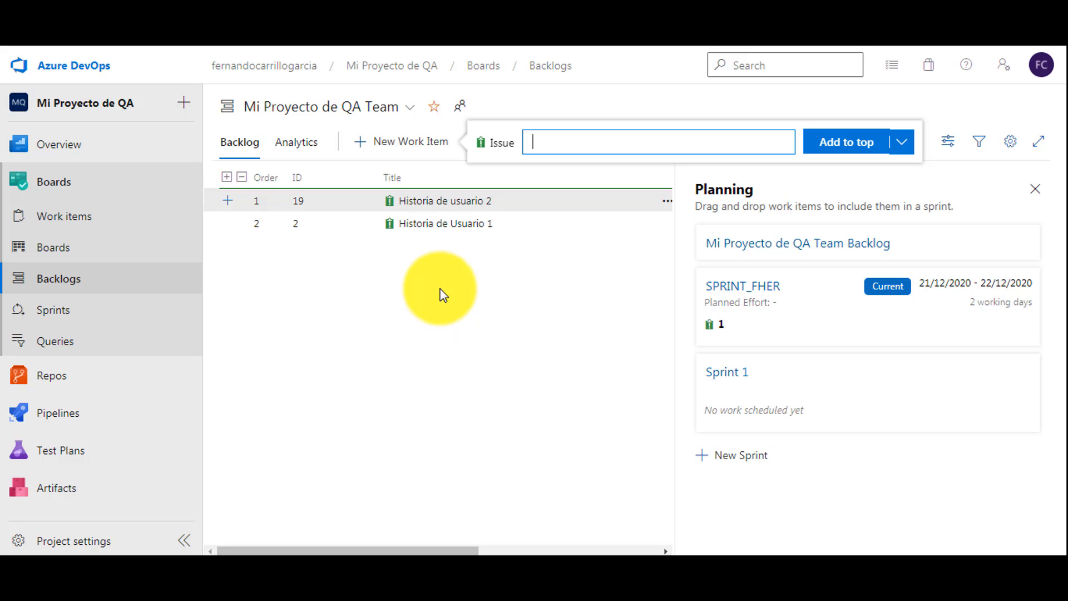
# Give the issue Historia de usuario 2 the description "DEscripción de la HU", then save and close it
pyautogui.click(447, 201)
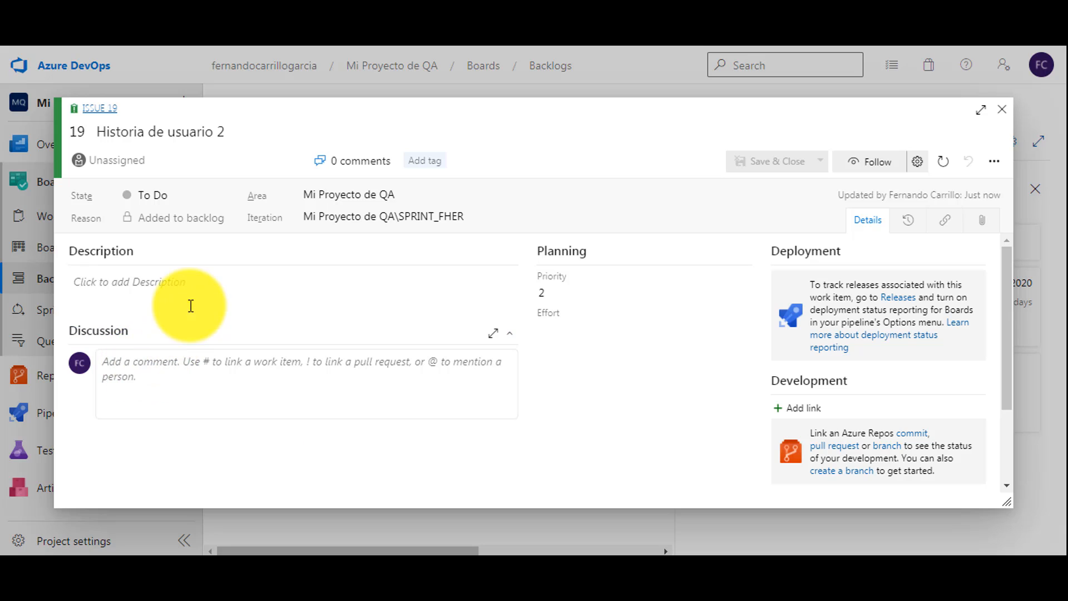
pyautogui.click(191, 295)
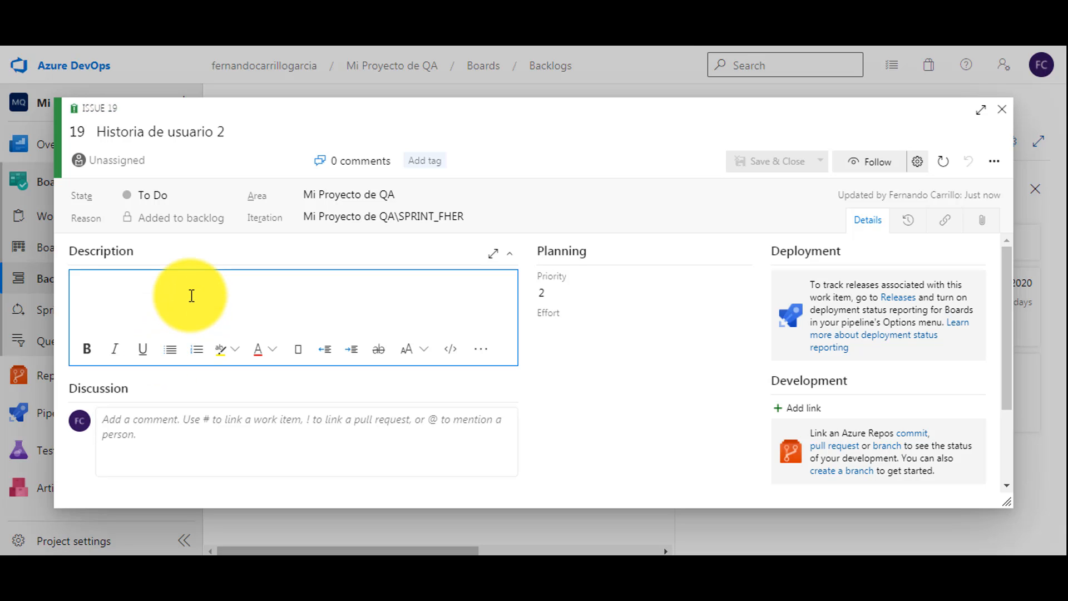
pyautogui.write('DEscripción de la ')
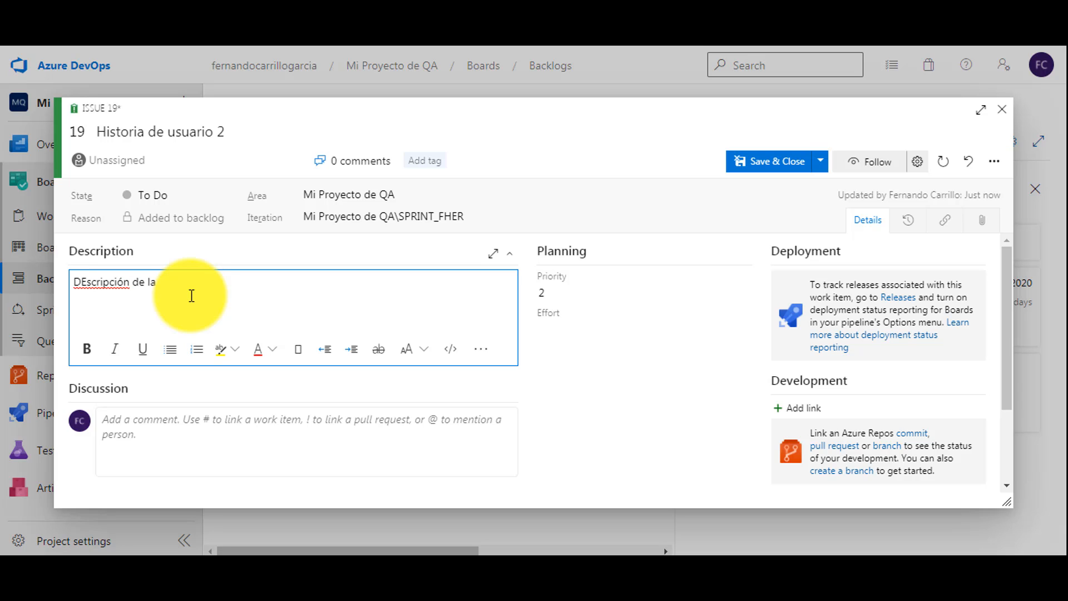
pyautogui.write('HU')
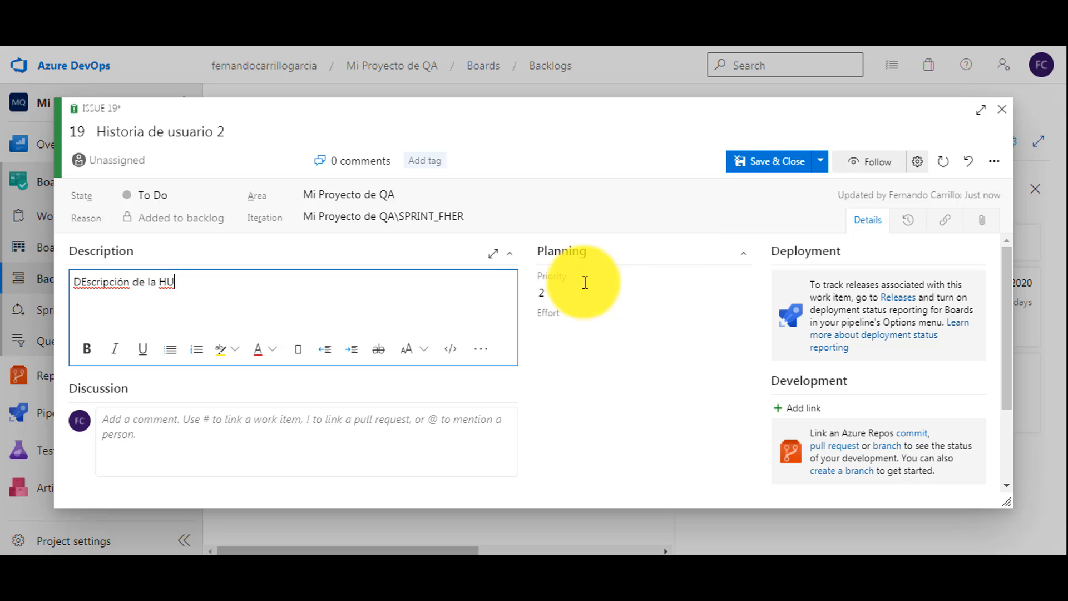
pyautogui.click(766, 163)
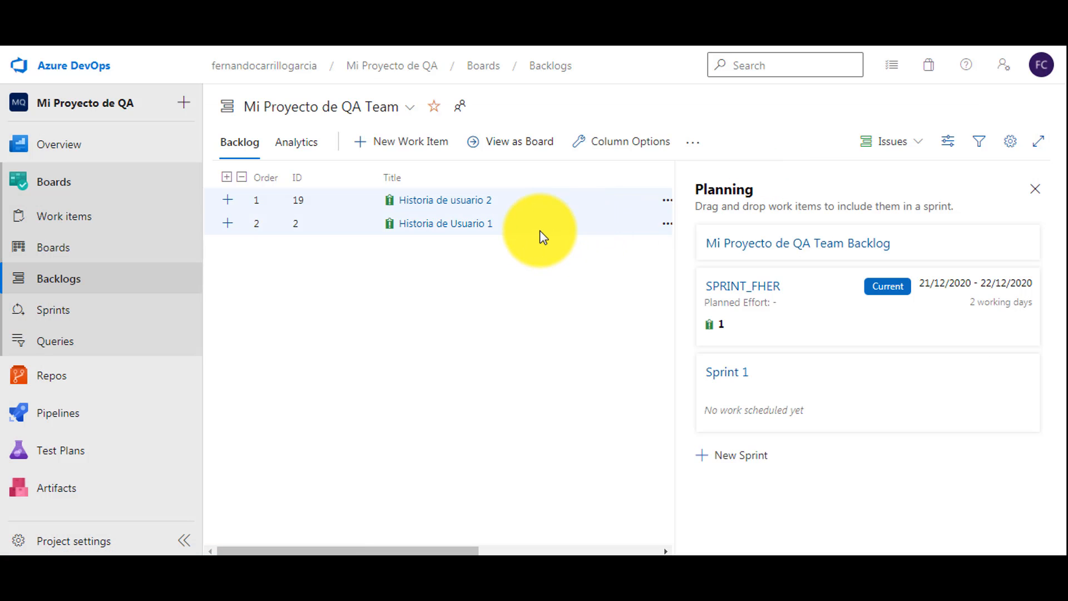
pyautogui.click(547, 204)
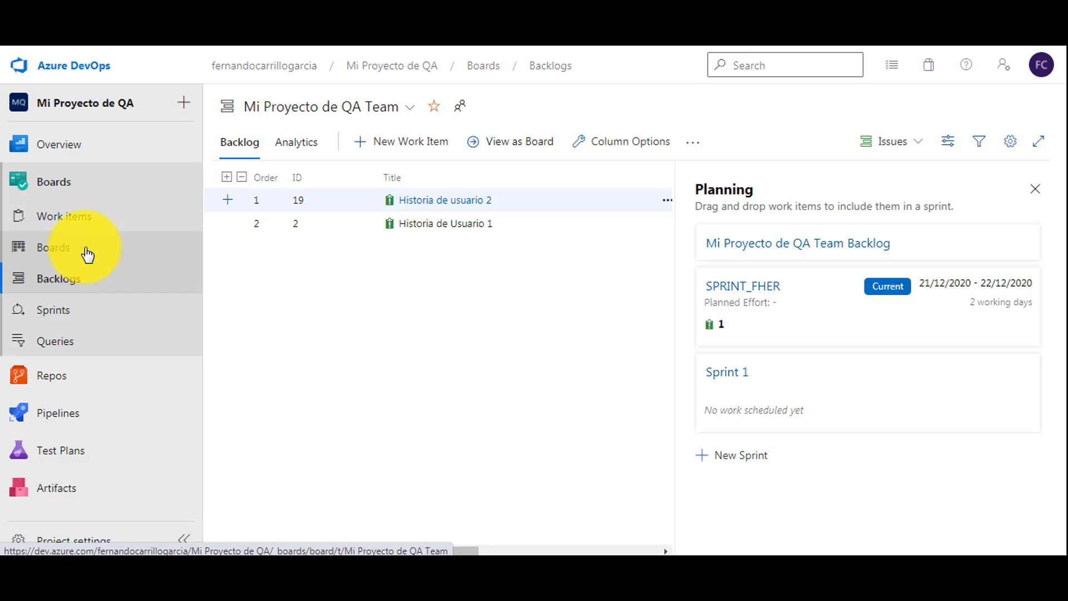
# On the team board, add the tests "Caso de Prueba #1", "Caso de Prueba #2" and "Caso de Prueba #3" to Historia de usuario 2
pyautogui.click(55, 256)
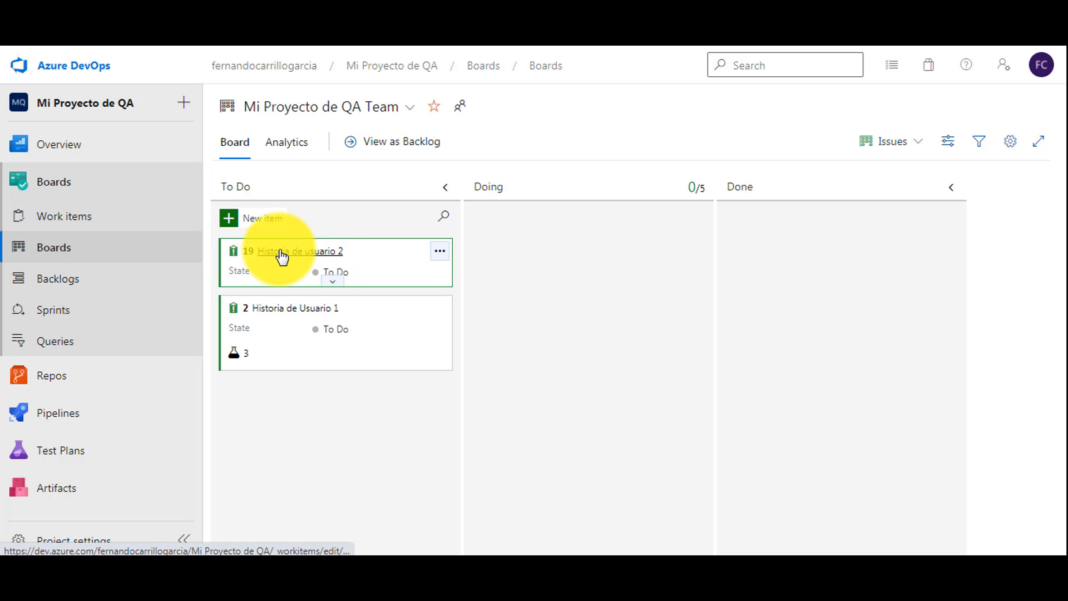
pyautogui.click(440, 253)
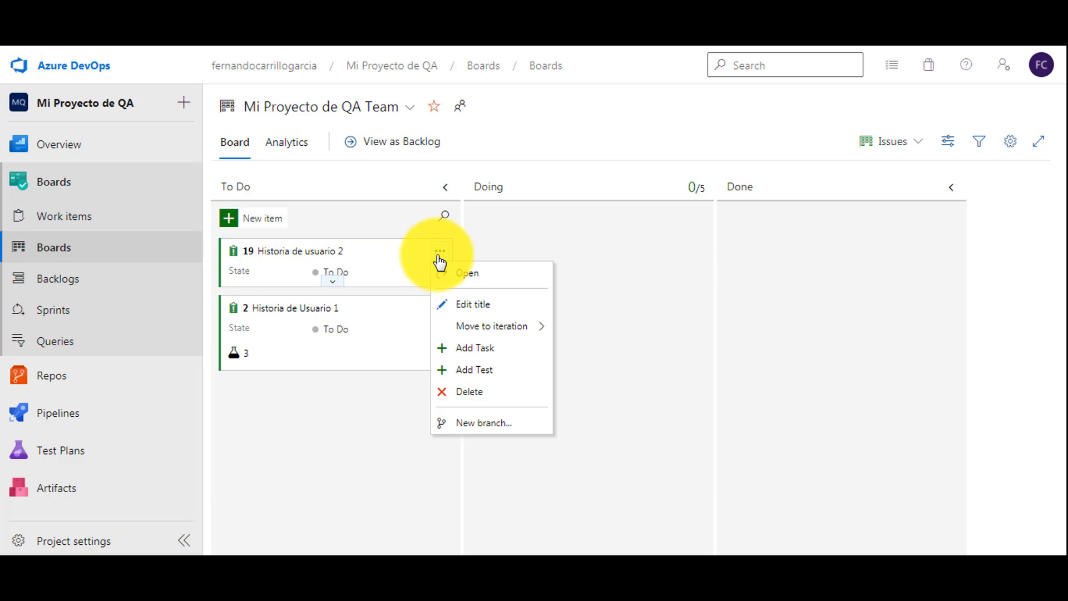
pyautogui.click(473, 370)
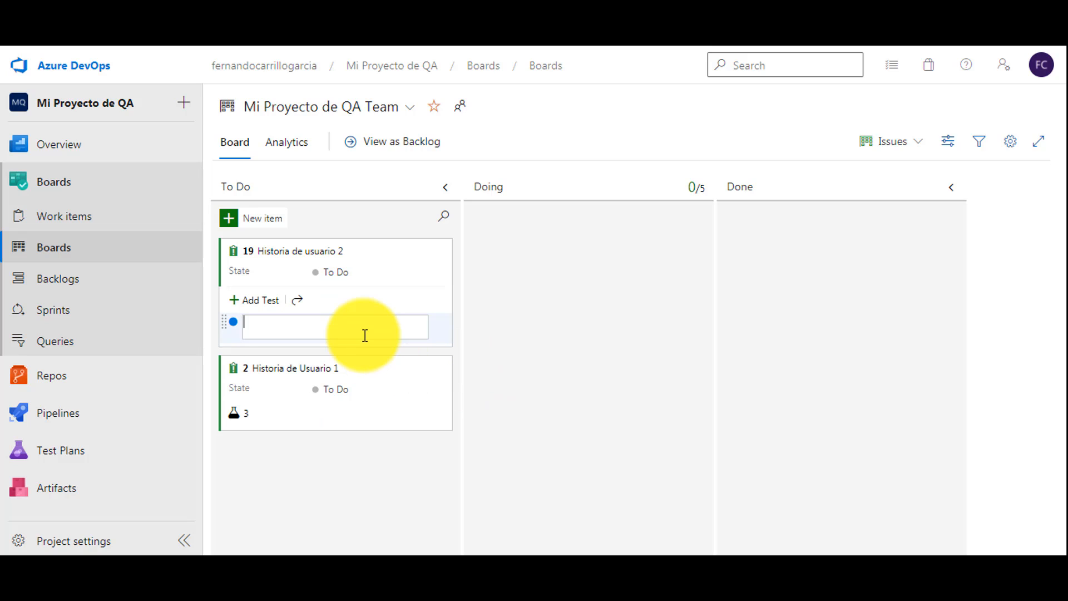
pyautogui.write('Caso de Prueba #1')
pyautogui.press('Return')
pyautogui.write('Cas')
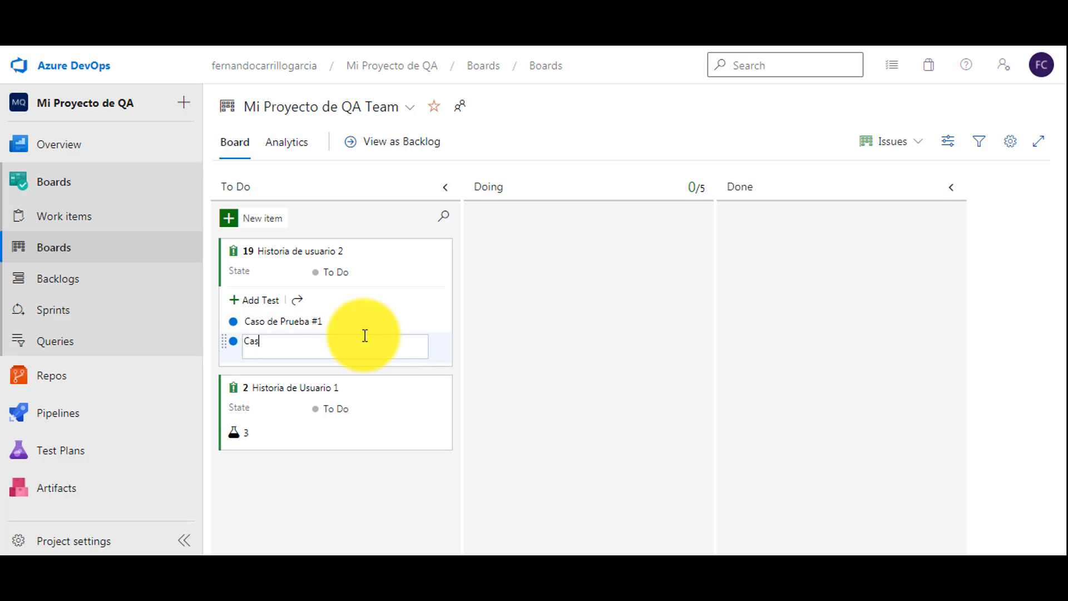
pyautogui.write('os de Prueba #2')
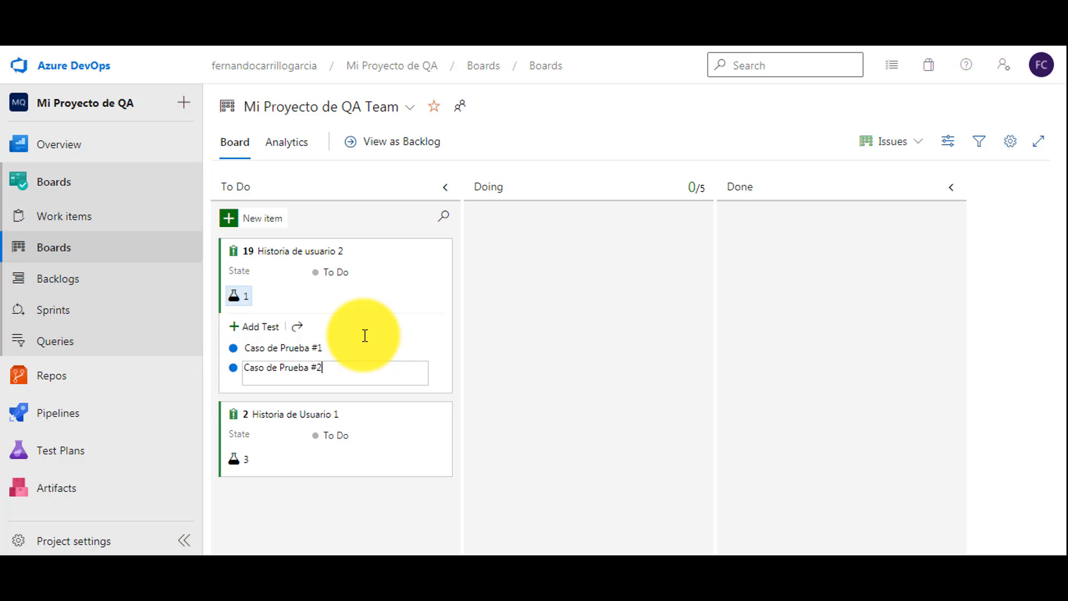
pyautogui.press('Return')
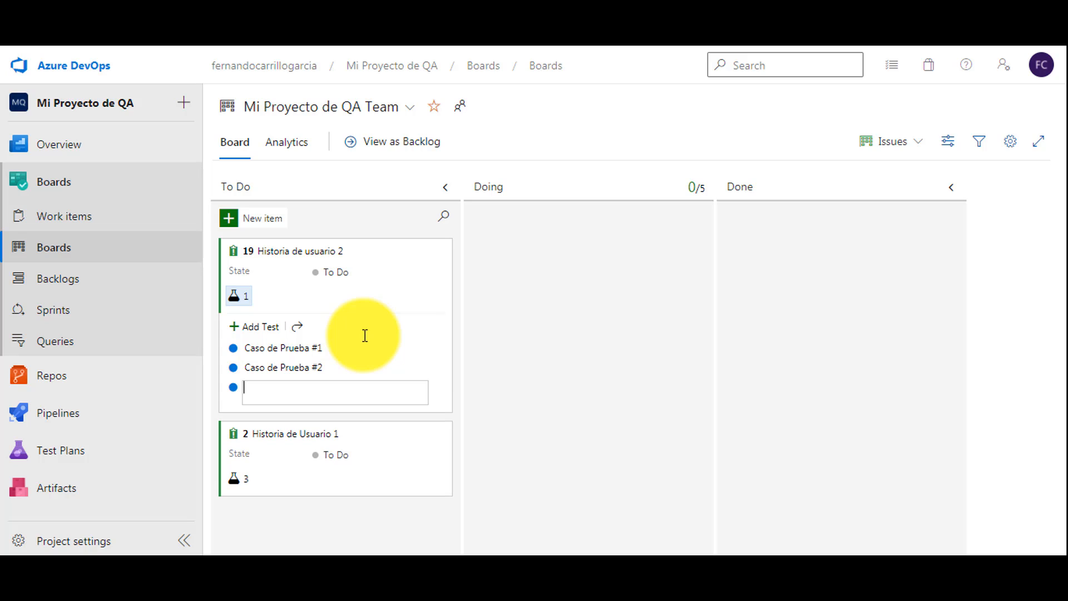
pyautogui.write('Caso de Prueba #3')
pyautogui.press('Return')
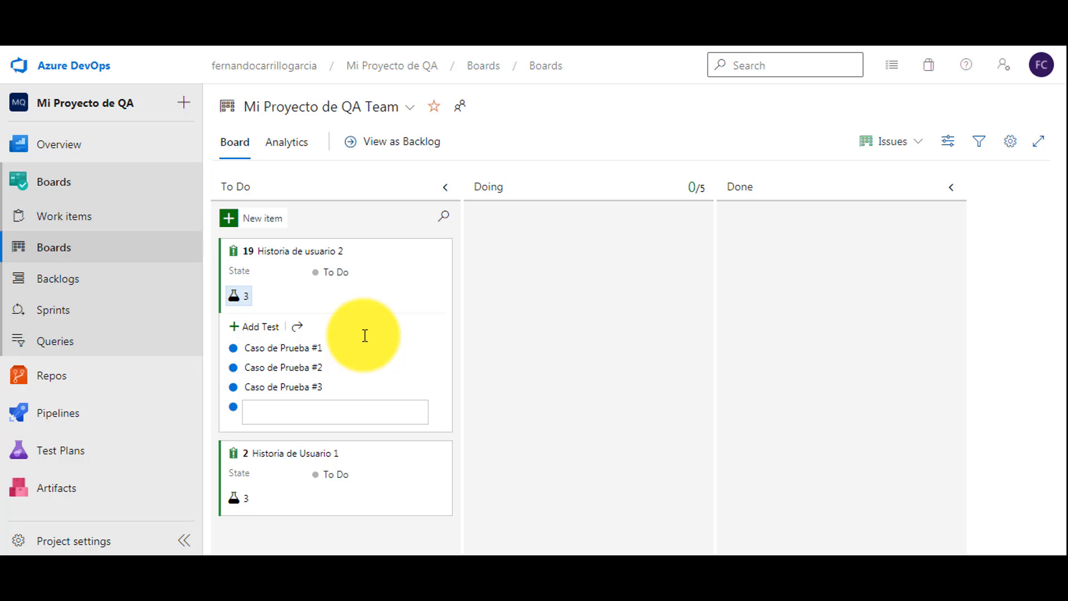
pyautogui.click(509, 375)
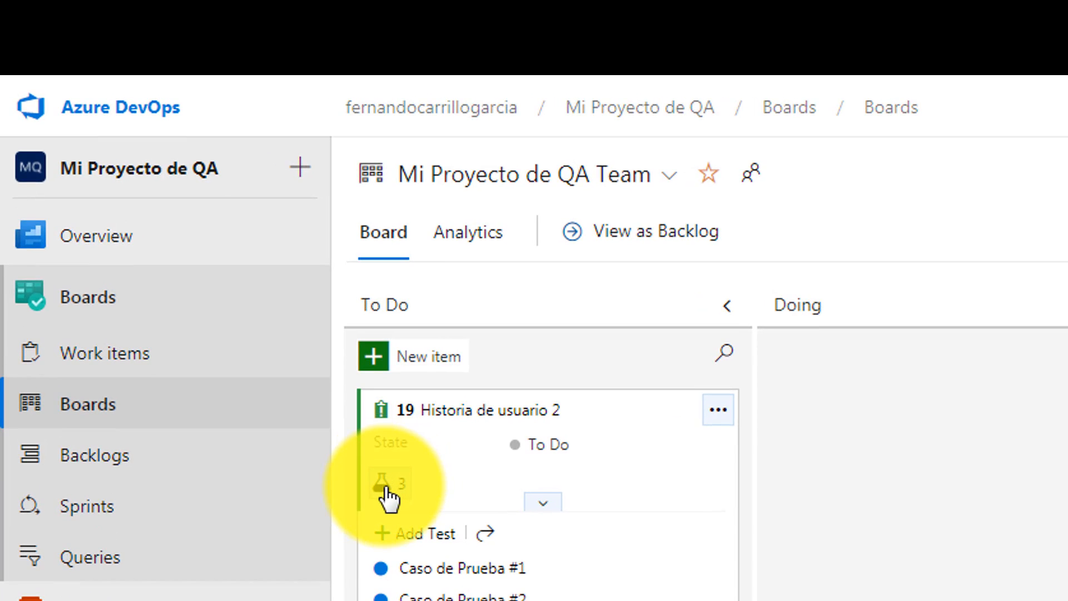
# Expand the Historia de usuario 2 card's details and show its list of linked tests
pyautogui.moveTo(255, 318)
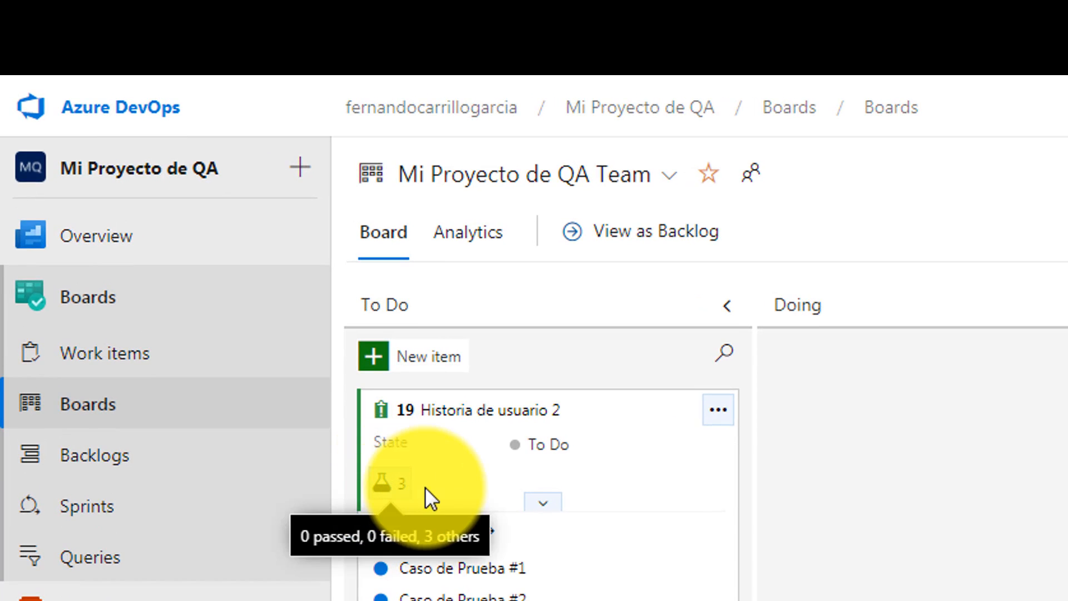
pyautogui.click(383, 485)
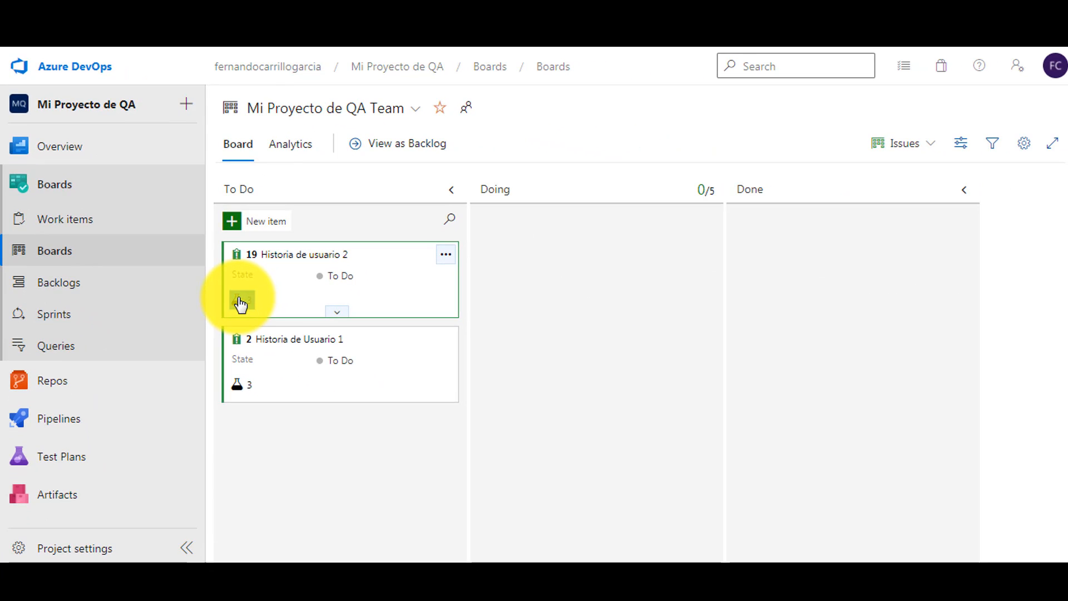
pyautogui.click(240, 303)
pyautogui.click(240, 302)
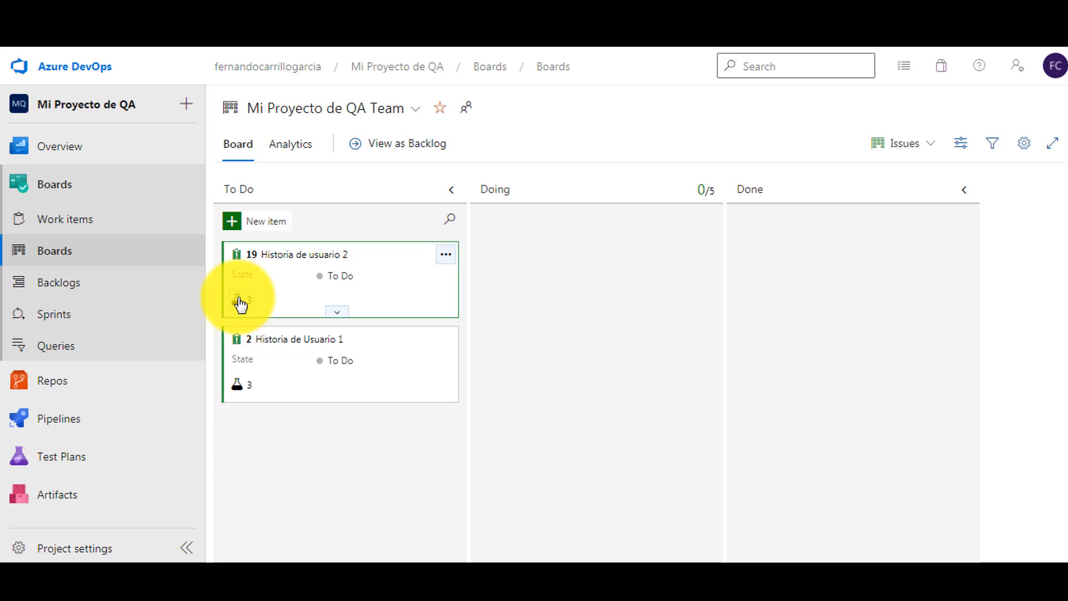
pyautogui.click(338, 312)
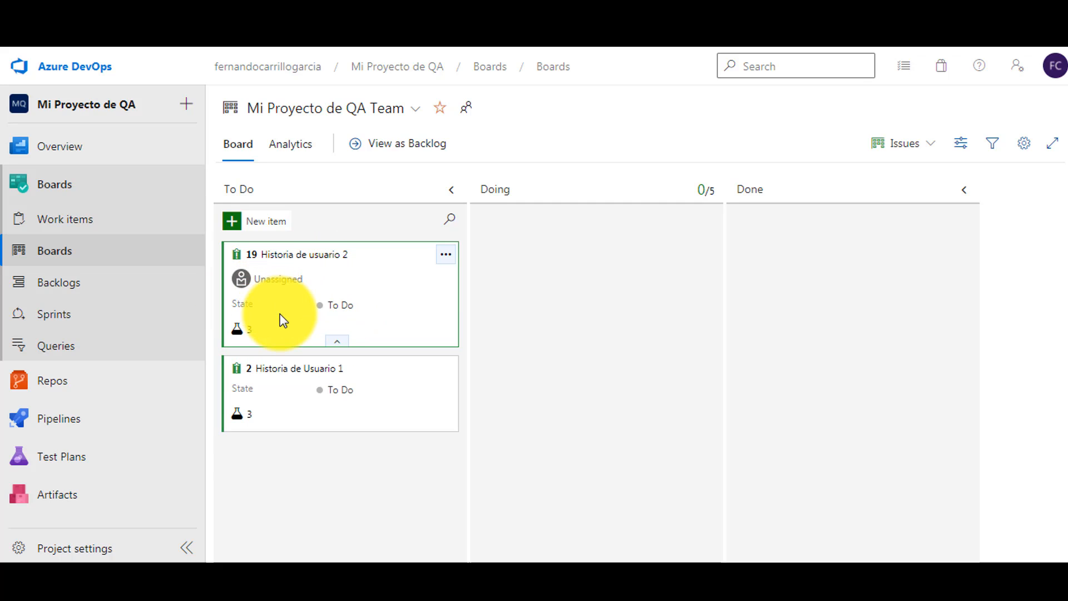
pyautogui.click(242, 330)
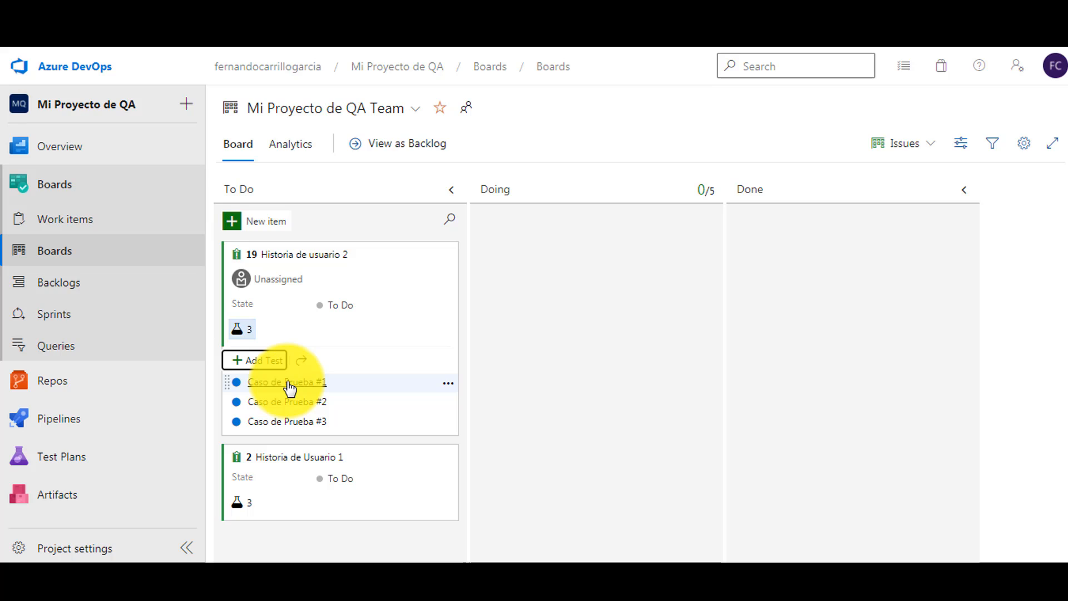
# Open Caso de Prueba #1 and review its summary, associated automation and history
pyautogui.click(290, 384)
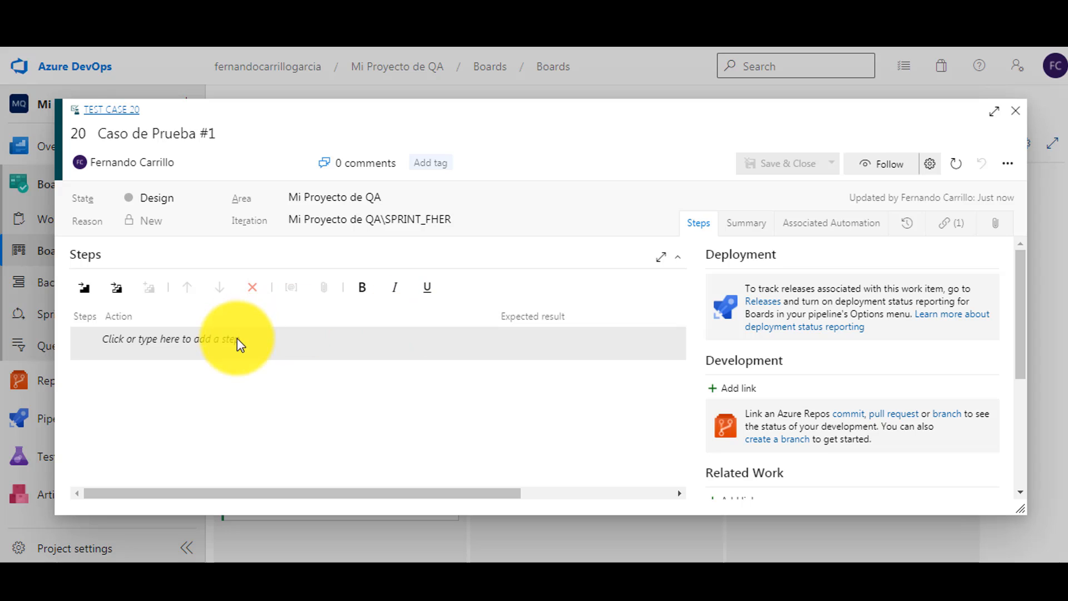
pyautogui.click(737, 228)
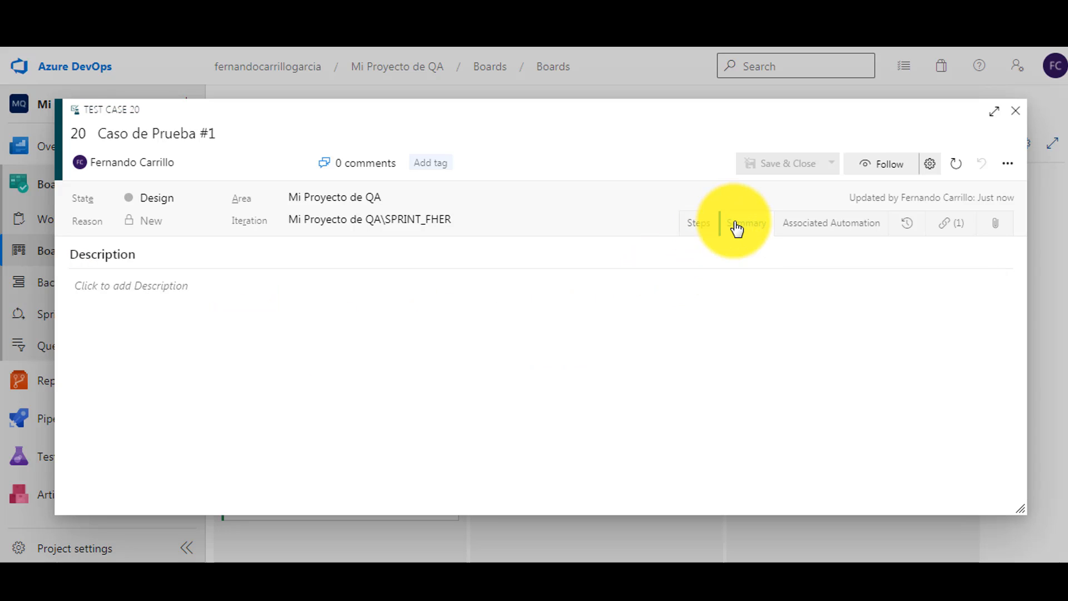
pyautogui.click(796, 231)
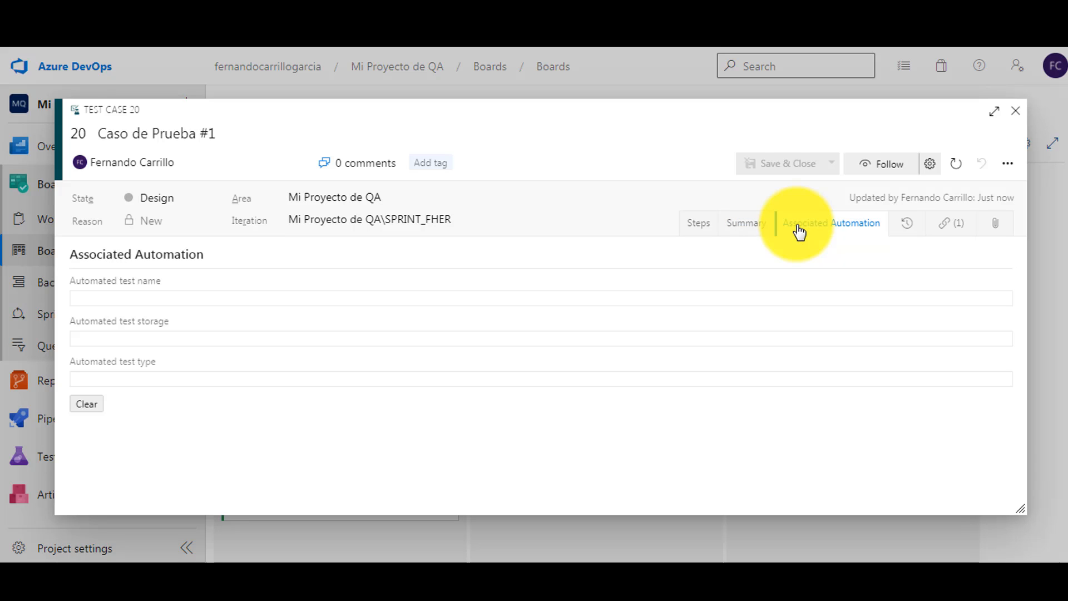
pyautogui.click(901, 227)
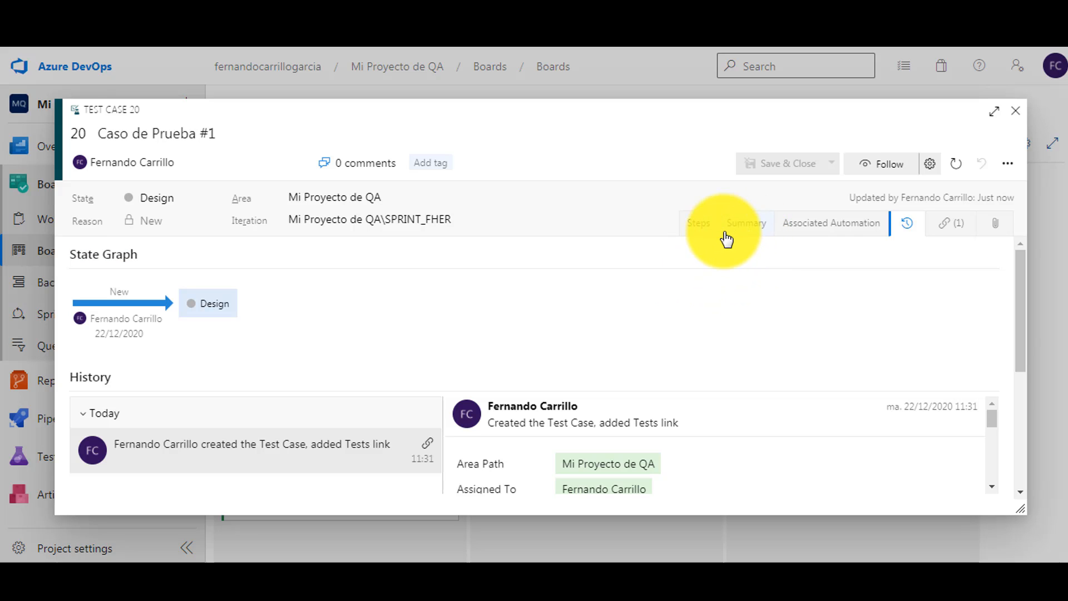
# Add the first test step to Caso de Prueba #1 with action "Paso 1" and expected result "Resultado esperado 1"
pyautogui.click(702, 229)
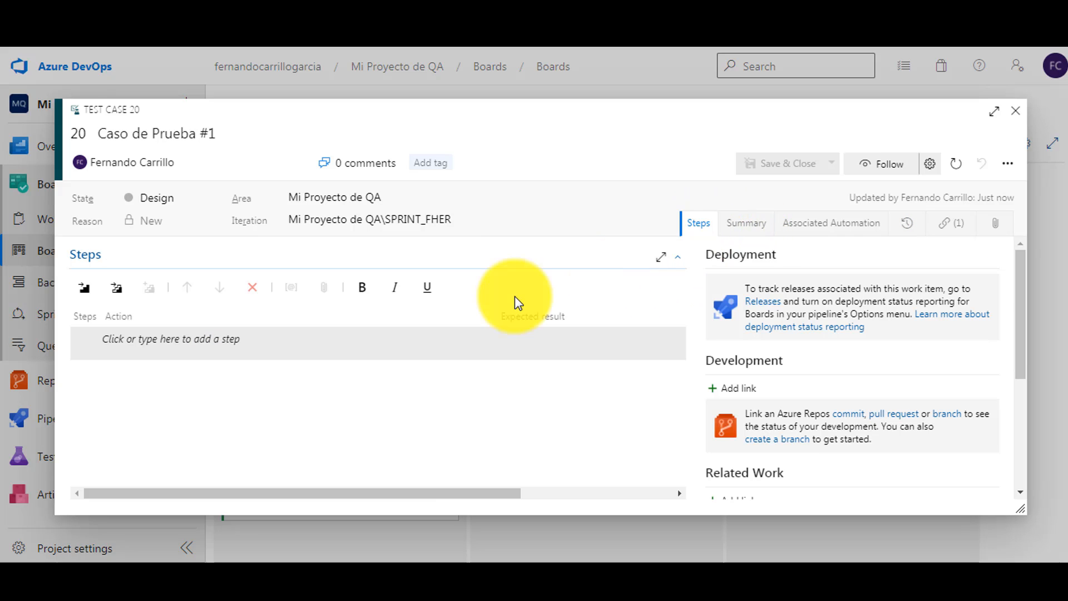
pyautogui.click(118, 348)
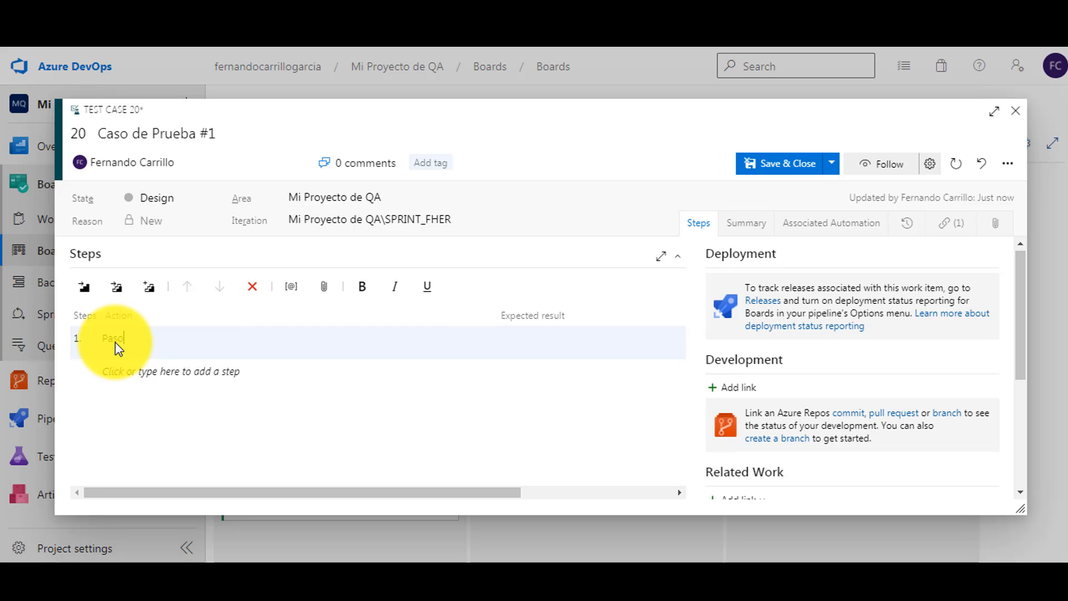
pyautogui.press('Tab')
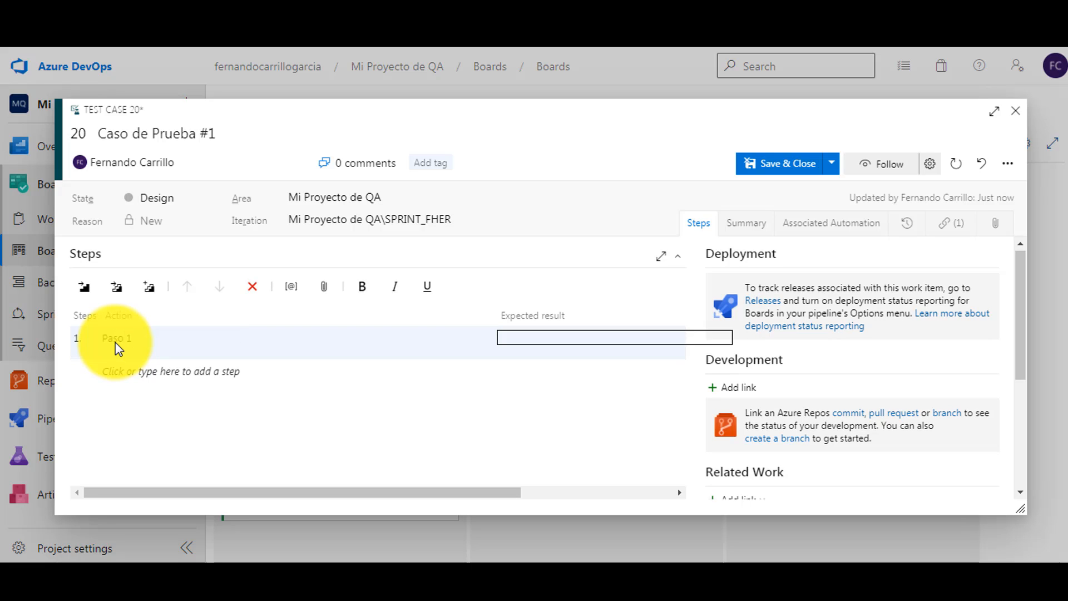
pyautogui.write('Resiul')
pyautogui.write('ultad')
pyautogui.write('o espe')
pyautogui.write('rado 1')
pyautogui.press('Return')
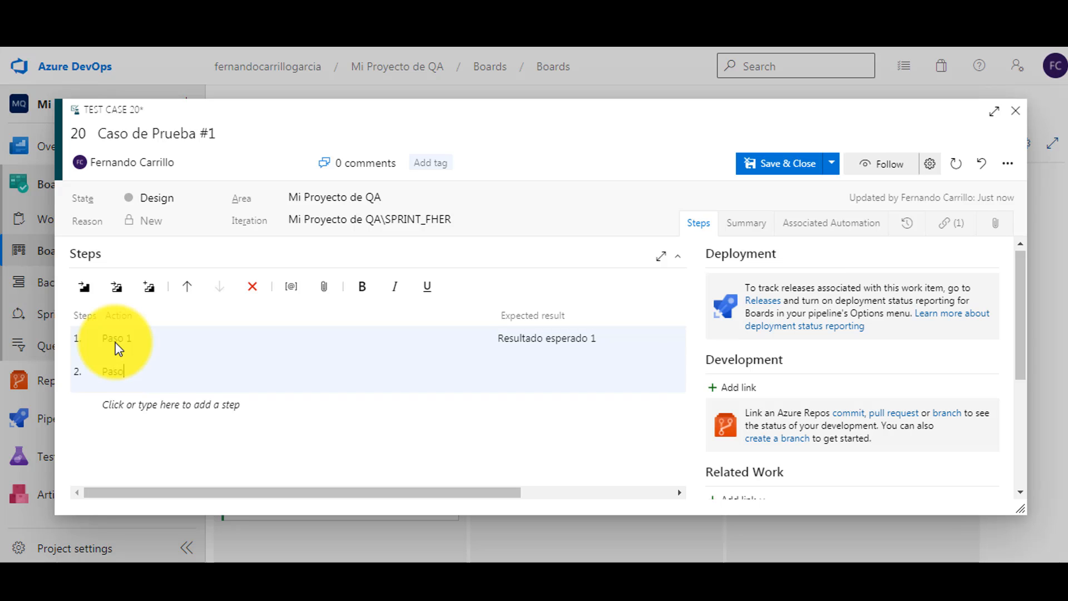
# Add test steps "Paso 2" and "Paso 3" to Caso de Prueba #1 with expected results "RE 2" and "RE 3"
pyautogui.write('Paso 2')
pyautogui.press('Tab')
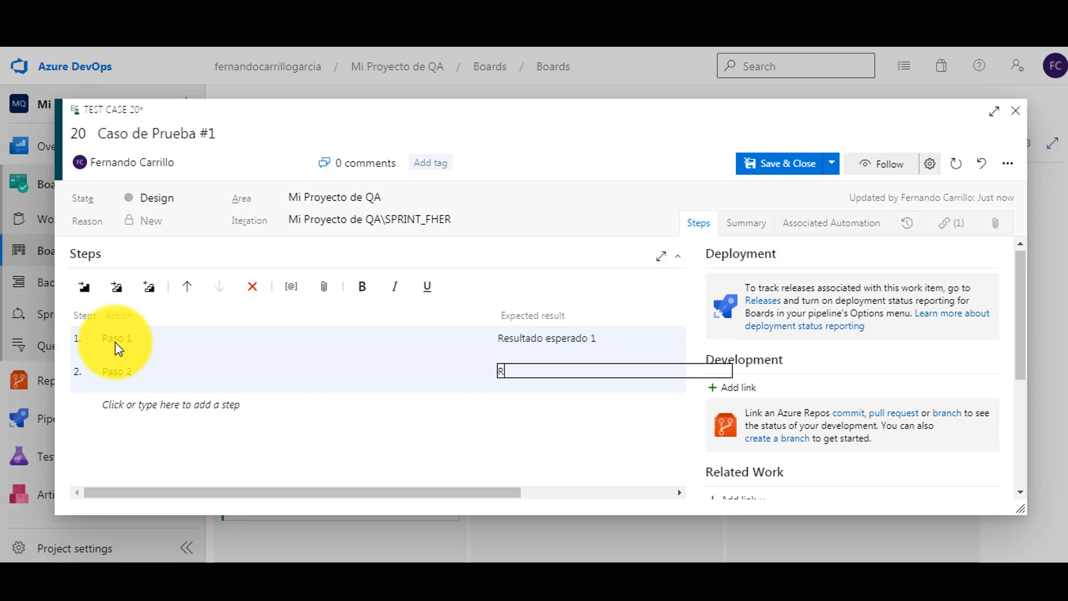
pyautogui.write('RE 2')
pyautogui.press('Return')
pyautogui.write('Pa')
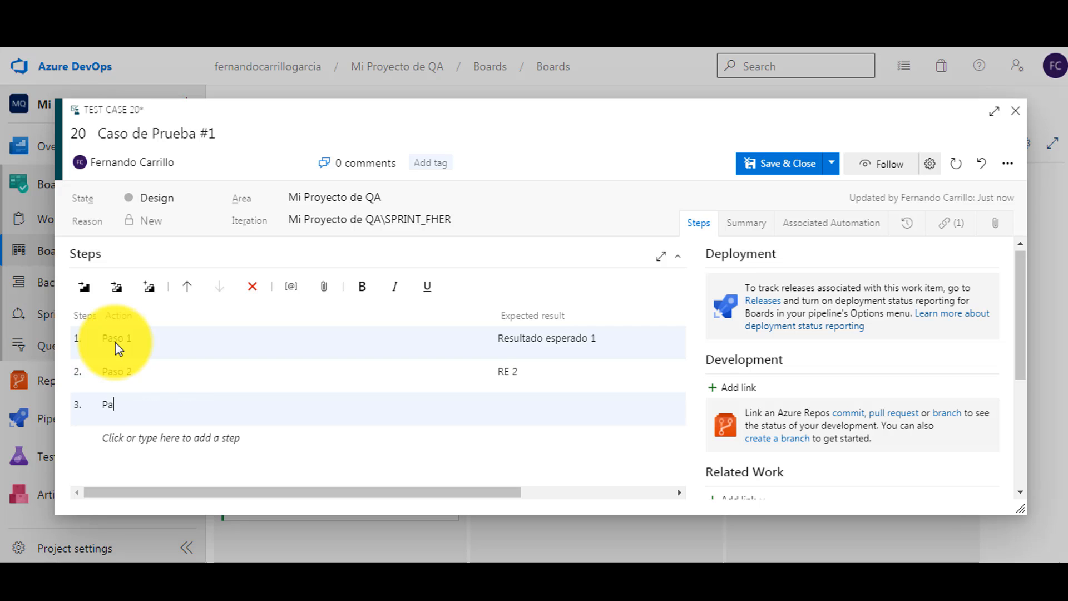
pyautogui.write('so 3')
pyautogui.press('Tab')
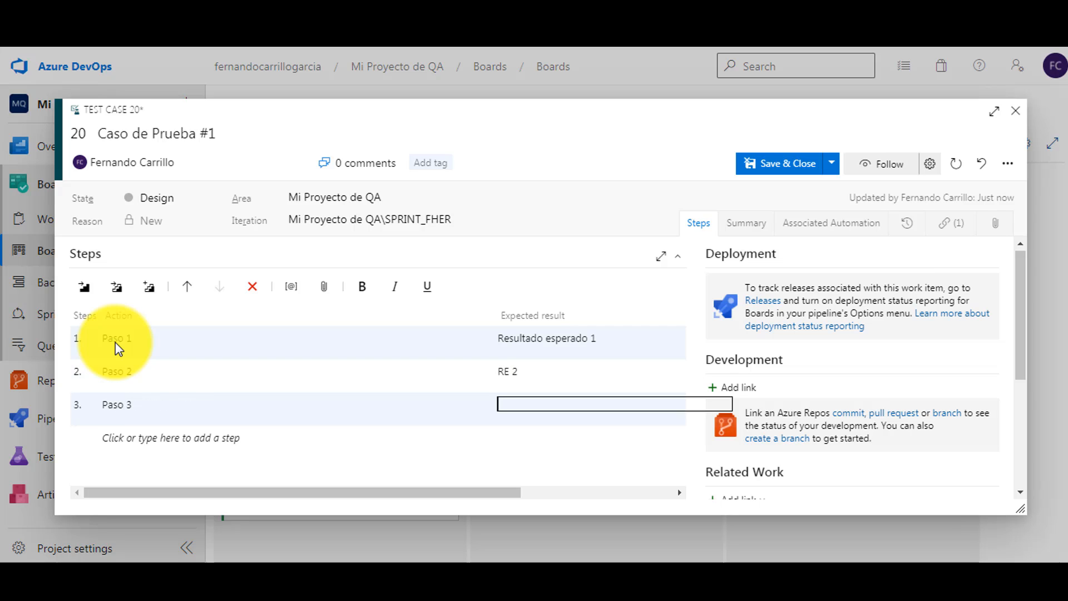
pyautogui.write('RE 3')
pyautogui.press('Return')
# Add a fourth test step with action "FIN" and expected result "FIN CP"
pyautogui.write('FIN')
pyautogui.press('Tab')
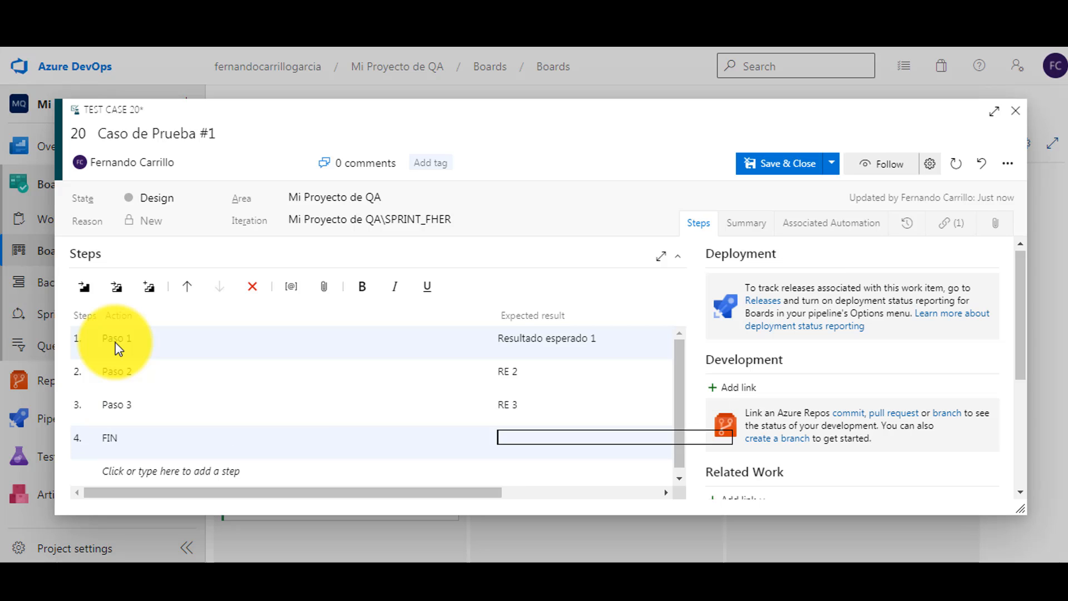
pyautogui.write('FIN CP')
pyautogui.press('Return')
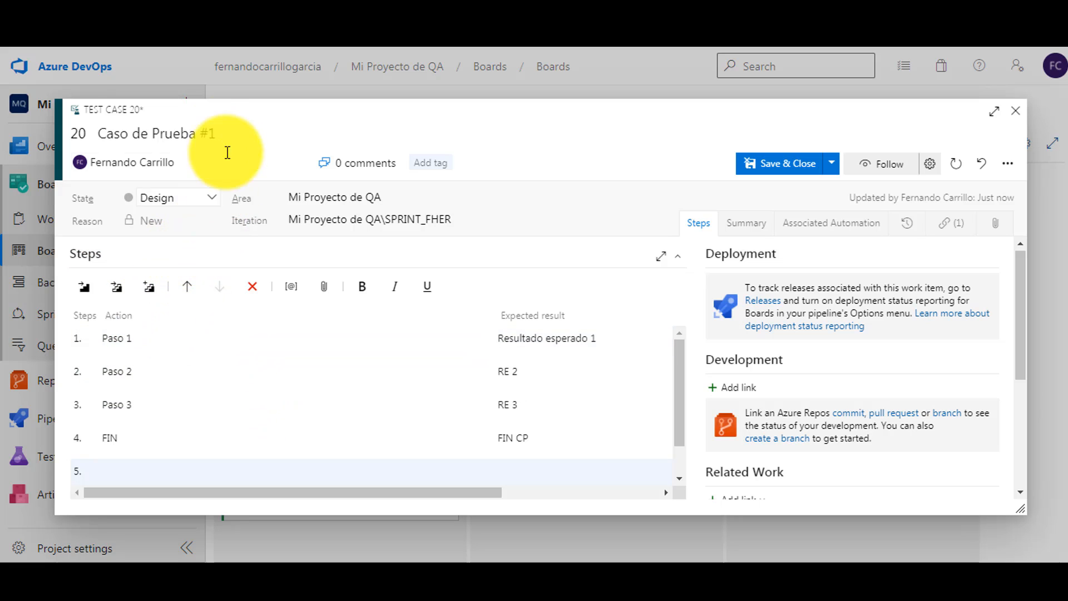
# Set the test case's state to Ready and enter the summary description "Aqui coloco de que se trata mi CP."
pyautogui.click(213, 199)
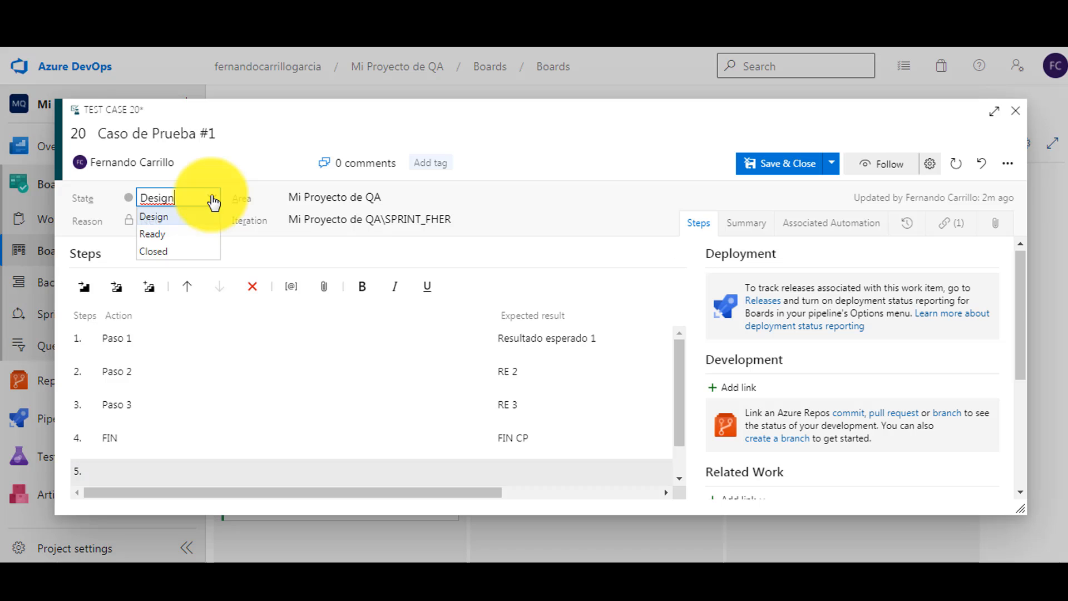
pyautogui.click(171, 238)
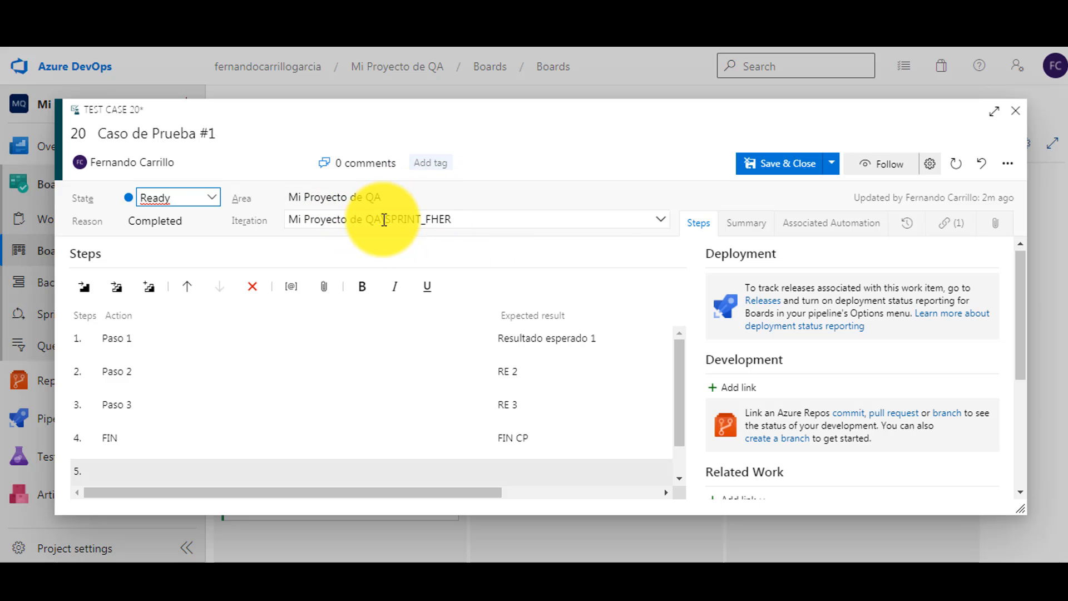
pyautogui.click(746, 233)
pyautogui.click(175, 294)
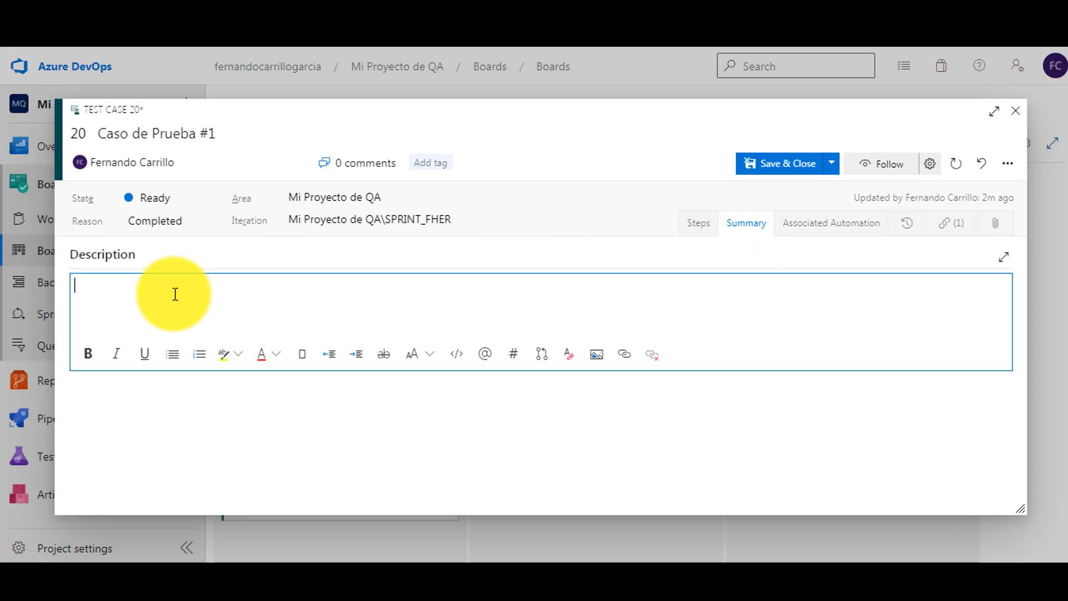
pyautogui.write('Aqui coloco de que se trata mi CP.')
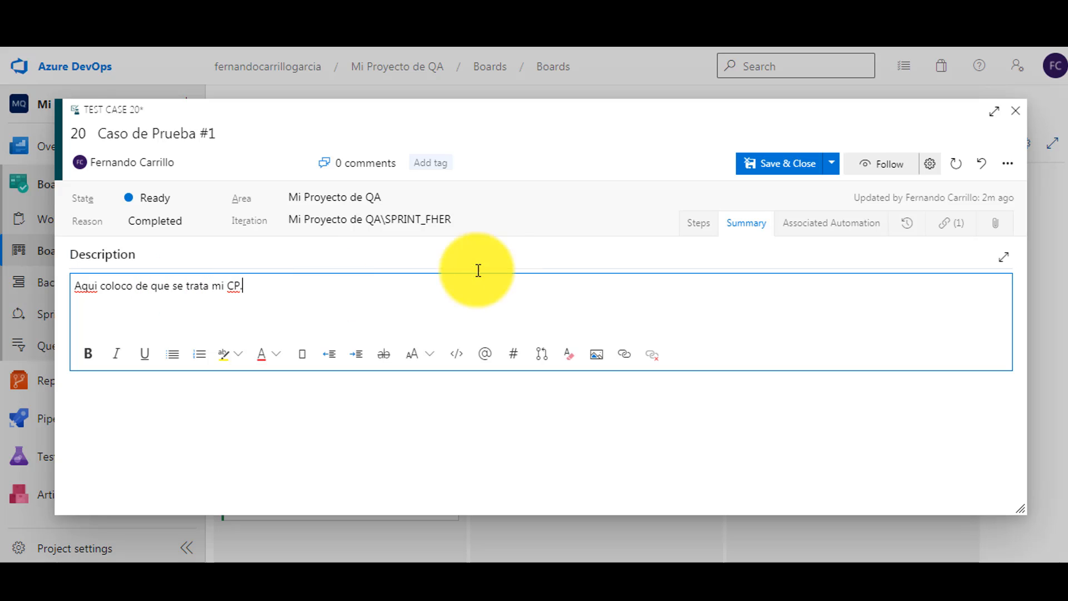
# Review the test case's steps, associated automation fields, state graph and history
pyautogui.click(696, 225)
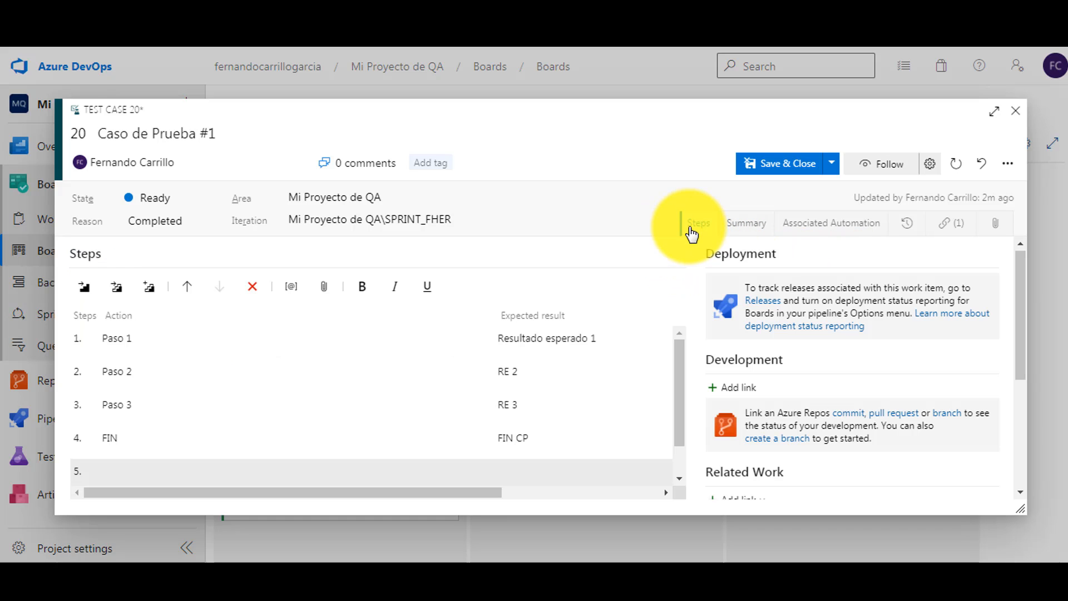
pyautogui.click(809, 227)
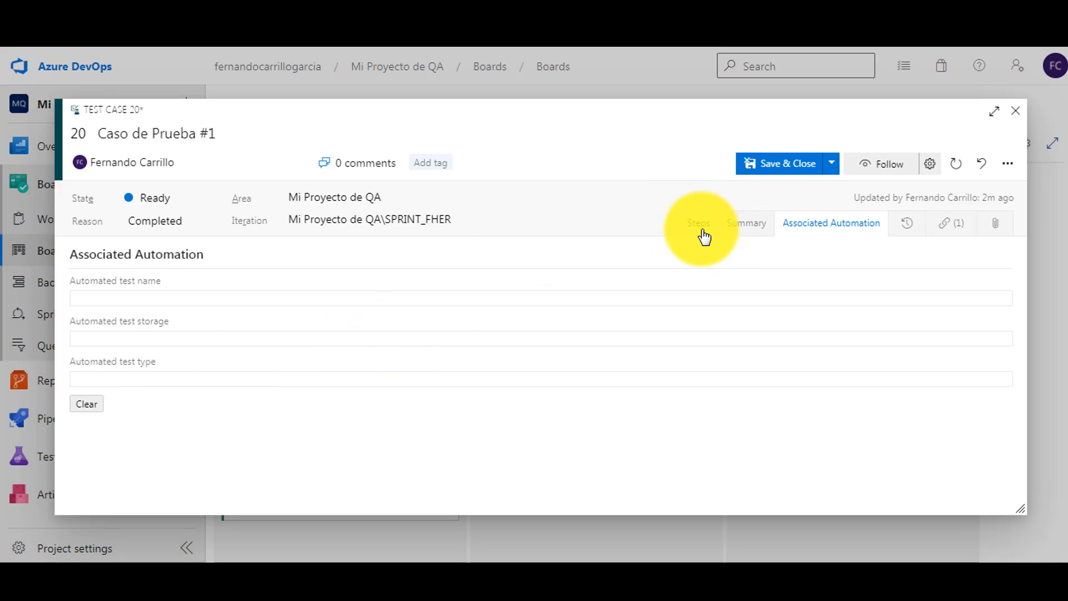
pyautogui.click(908, 224)
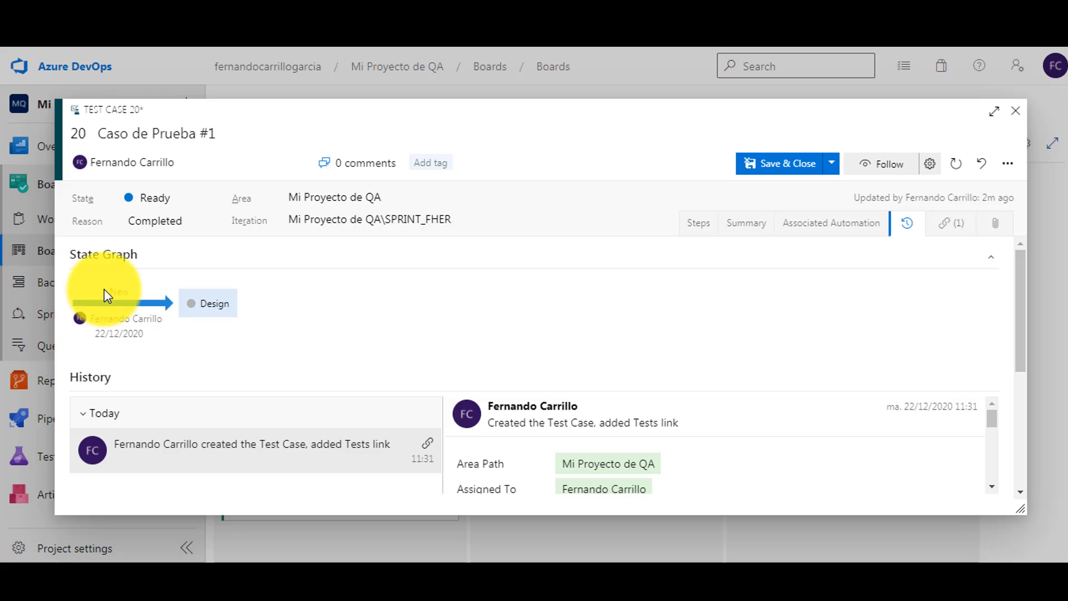
pyautogui.scroll(-3, 354, 309)
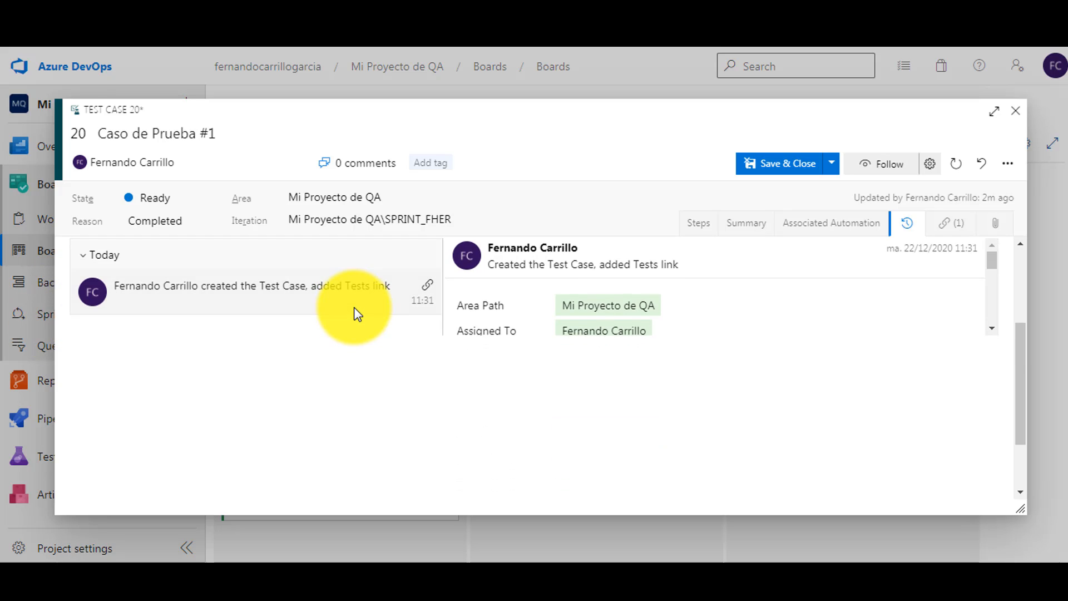
pyautogui.scroll(2, 358, 314)
pyautogui.scroll(3, 357, 315)
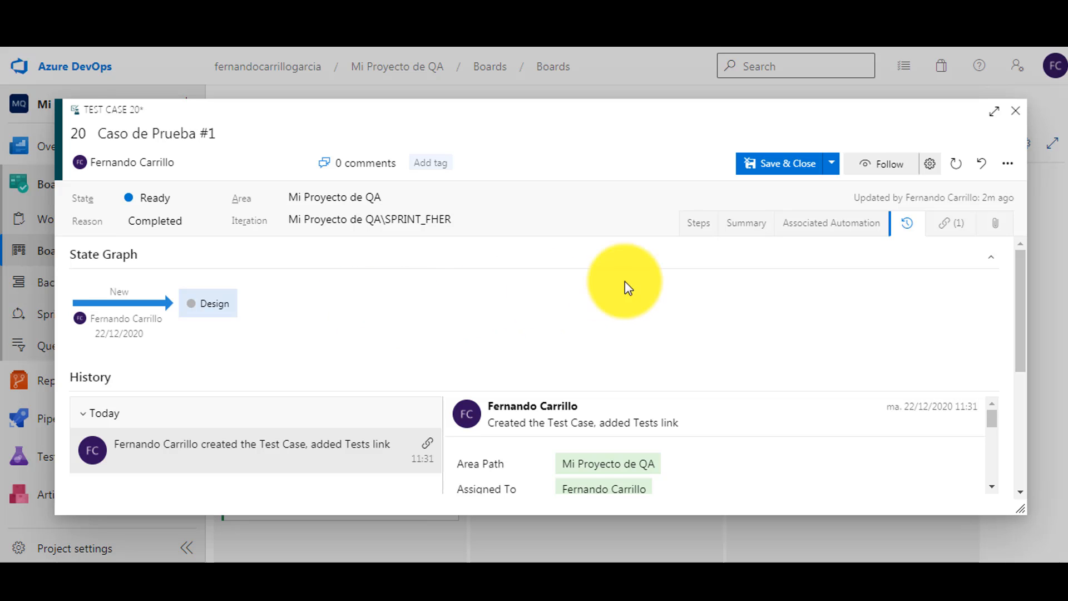
# Examine the available priority and automation status options of the test case, keeping the current selections
pyautogui.click(693, 228)
pyautogui.scroll(-4, 452, 314)
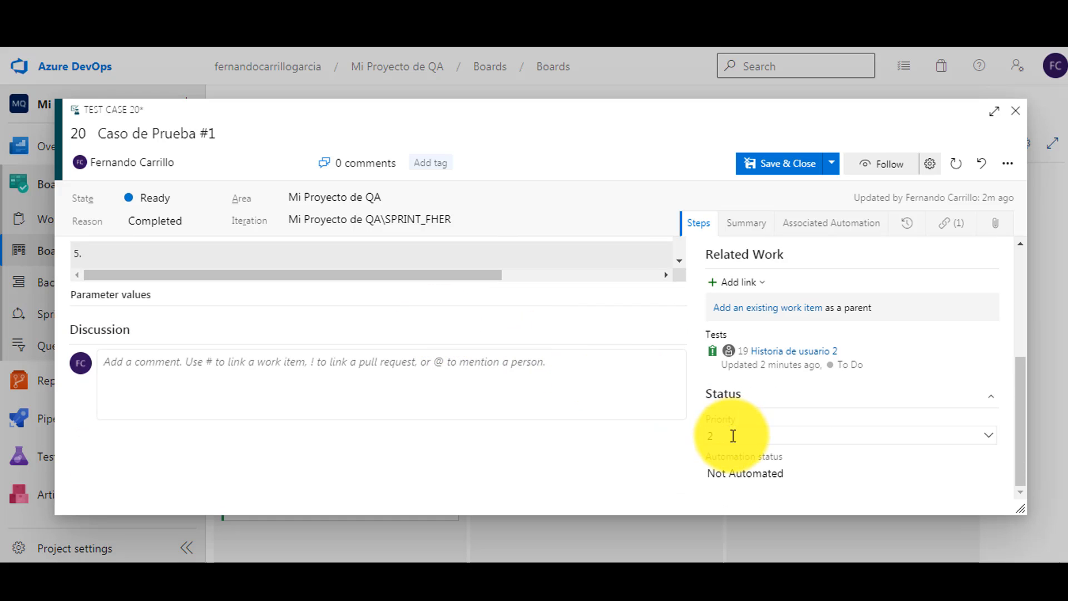
pyautogui.click(803, 436)
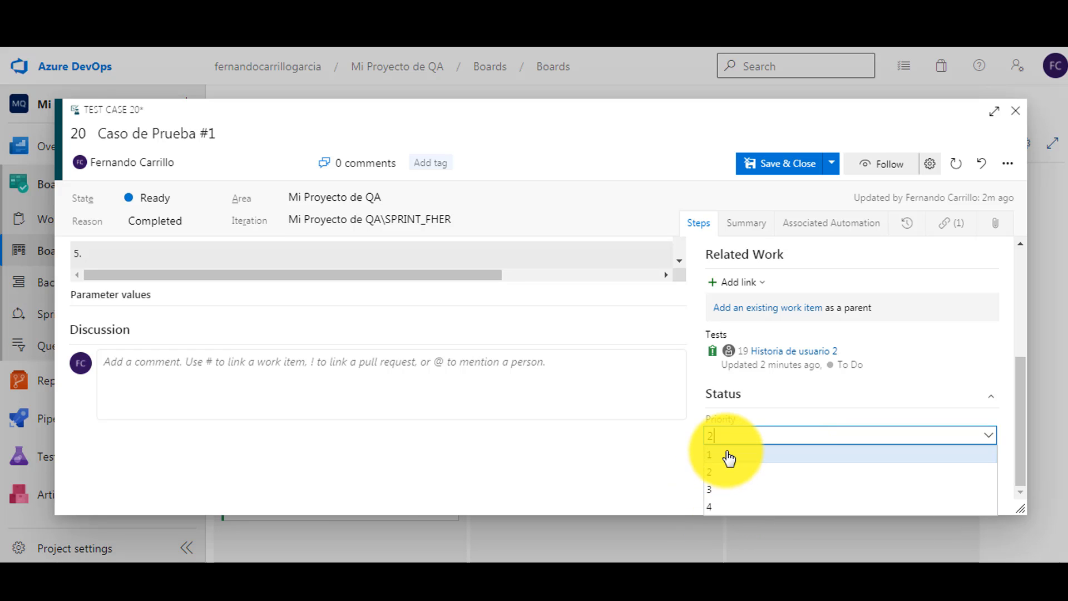
pyautogui.click(668, 436)
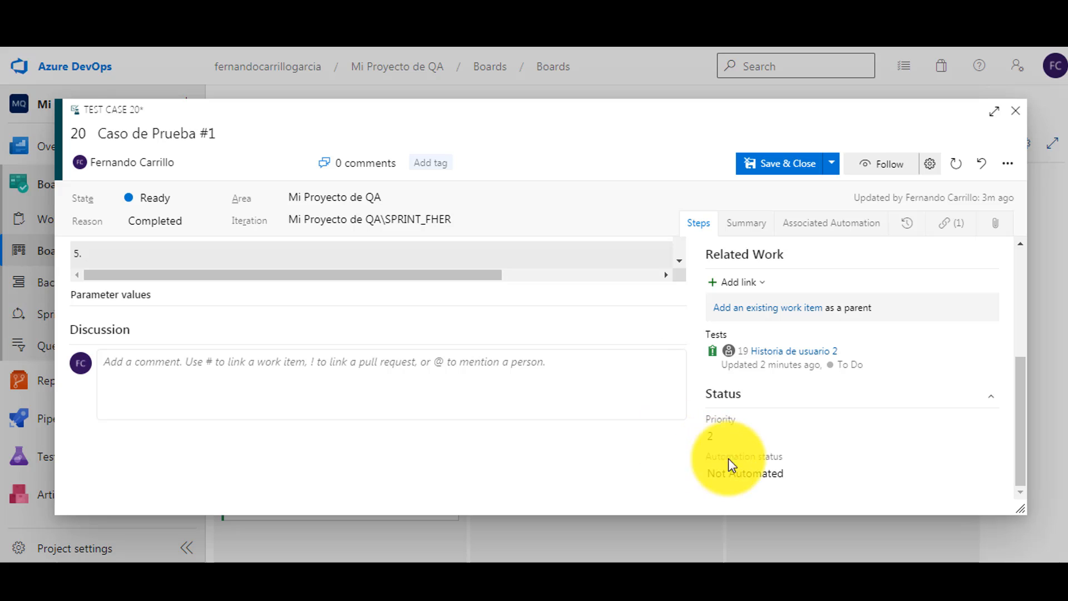
pyautogui.click(776, 472)
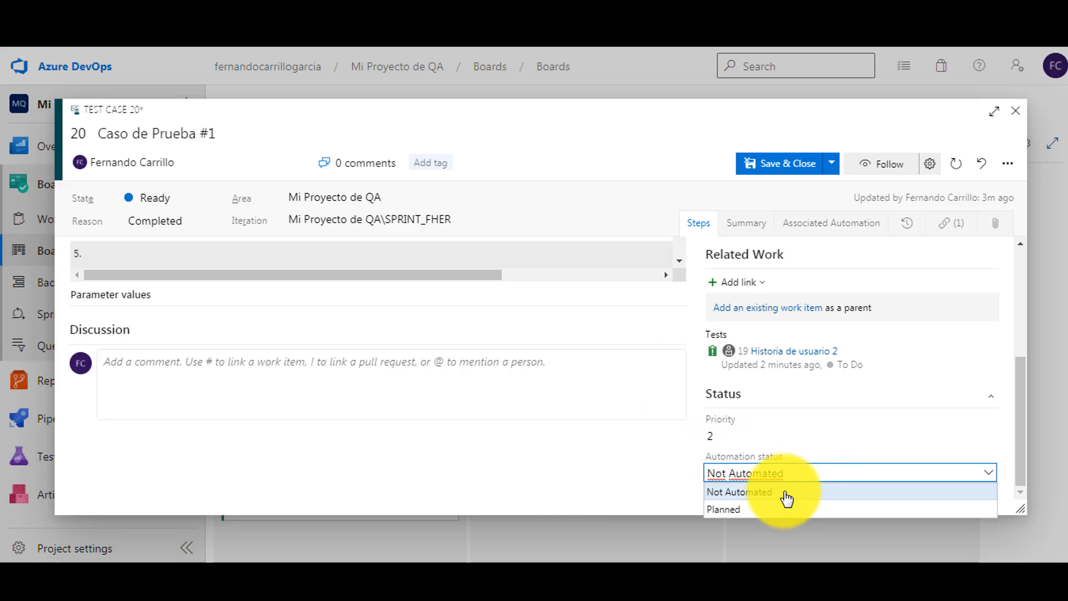
pyautogui.click(787, 492)
pyautogui.click(737, 475)
pyautogui.click(679, 433)
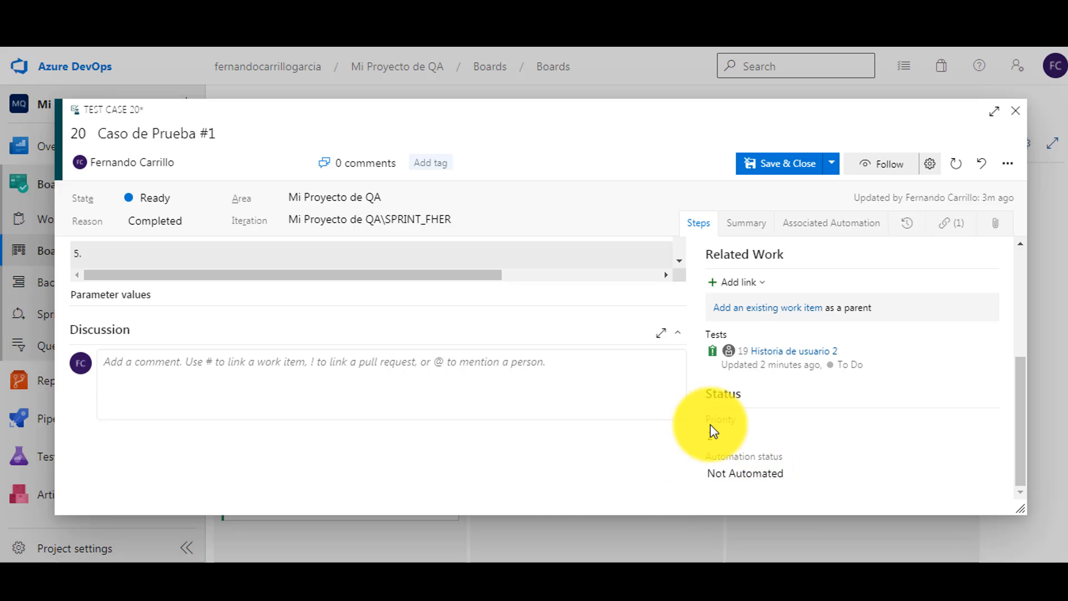
# Close Caso de Prueba #1 and save its changes
pyautogui.scroll(3, 807, 433)
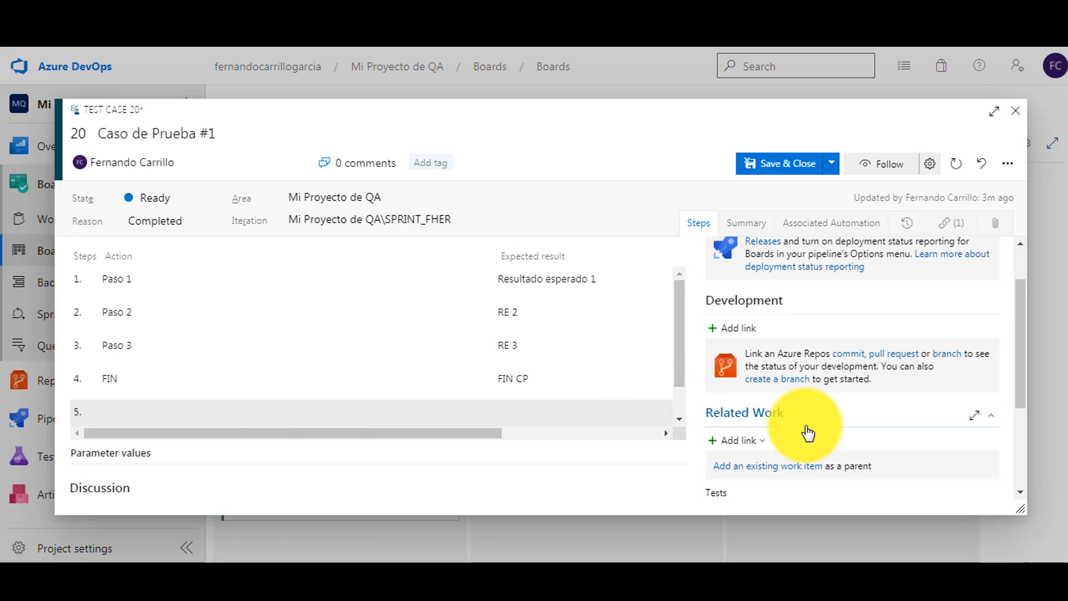
pyautogui.scroll(1, 808, 433)
pyautogui.scroll(-1, 282, 361)
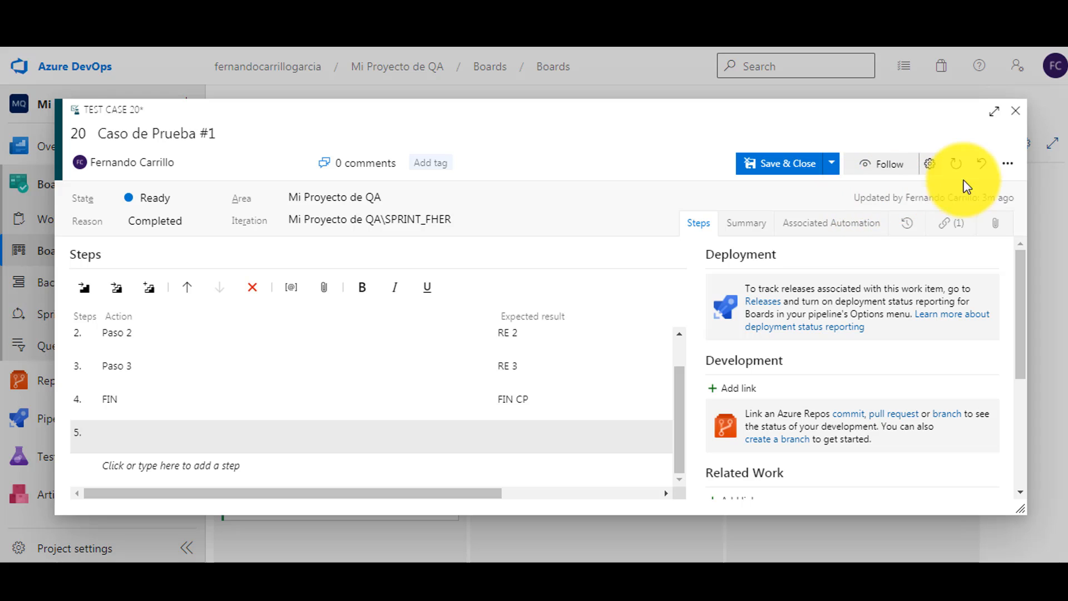
pyautogui.click(1016, 112)
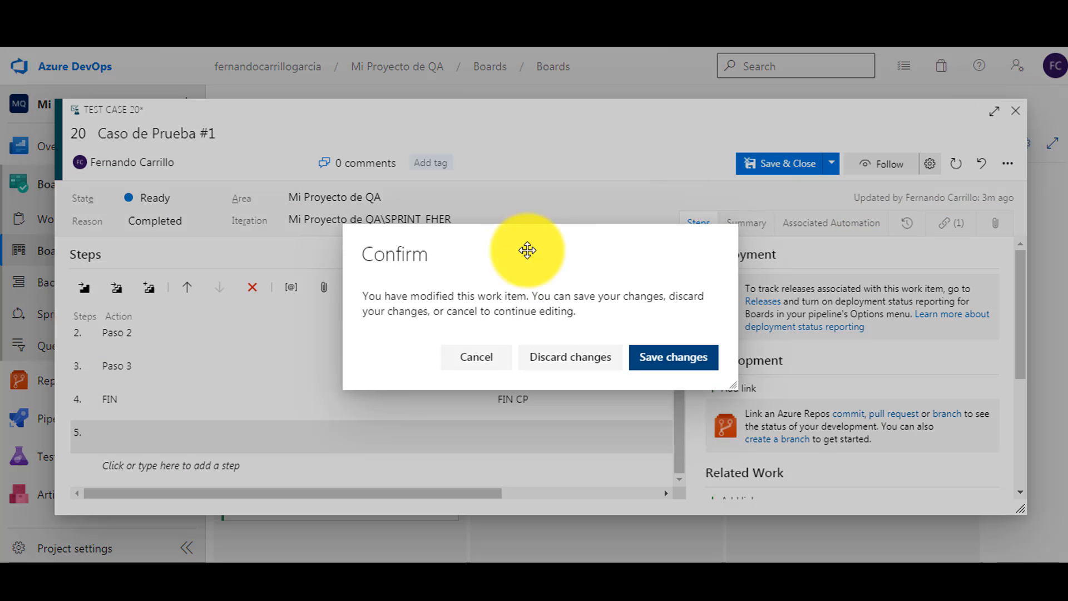
pyautogui.click(669, 363)
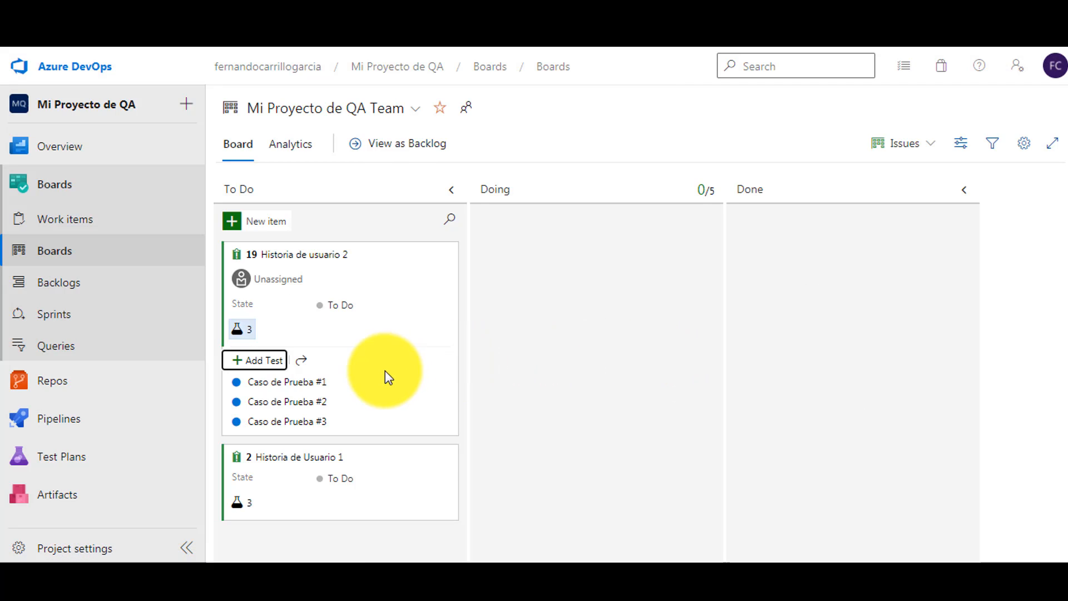
# Reopen Caso de Prueba #1 from the Historia de usuario 2 card and expand its parameter values section
pyautogui.click(285, 383)
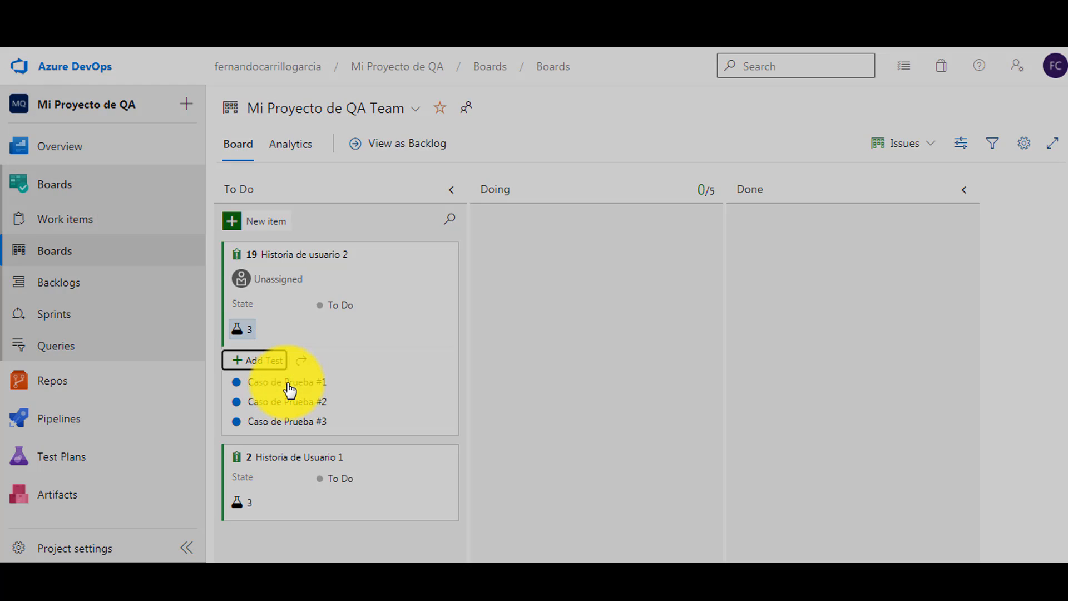
pyautogui.scroll(-3, 173, 389)
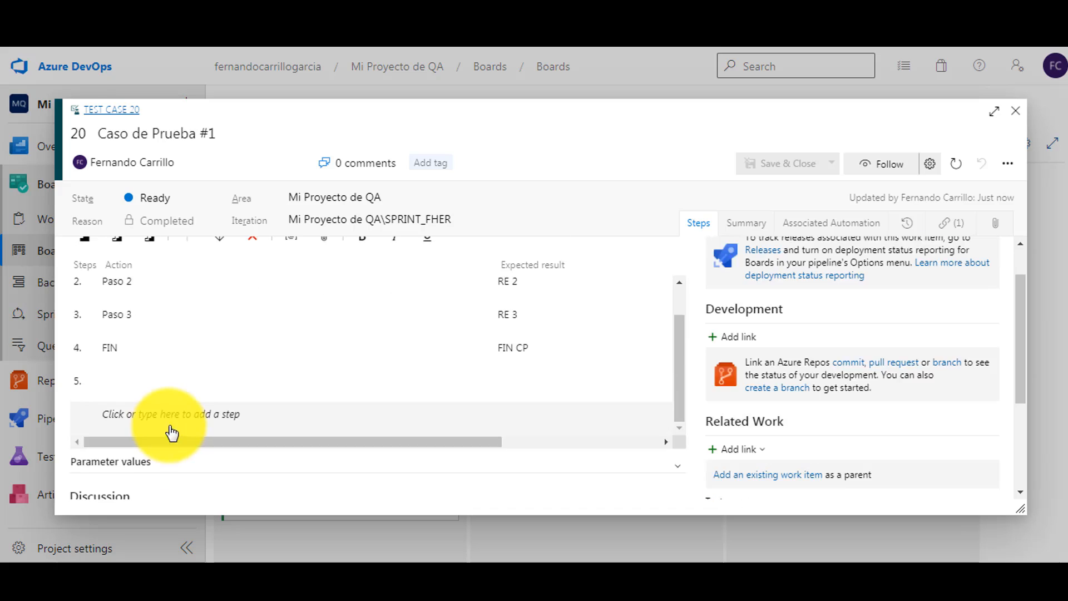
pyautogui.scroll(-2, 174, 411)
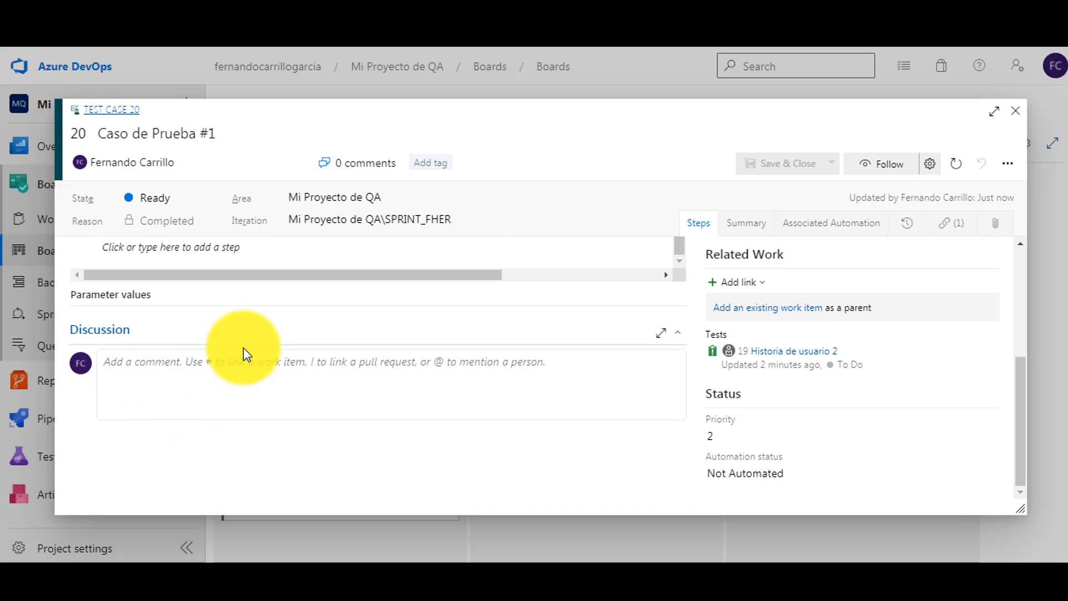
pyautogui.scroll(1, 131, 336)
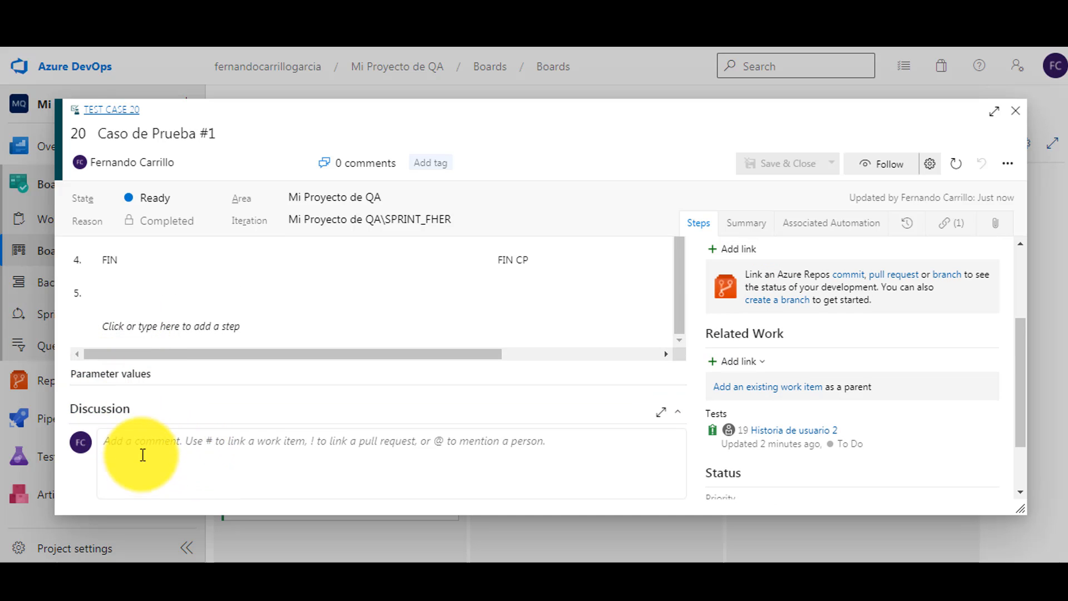
pyautogui.click(128, 380)
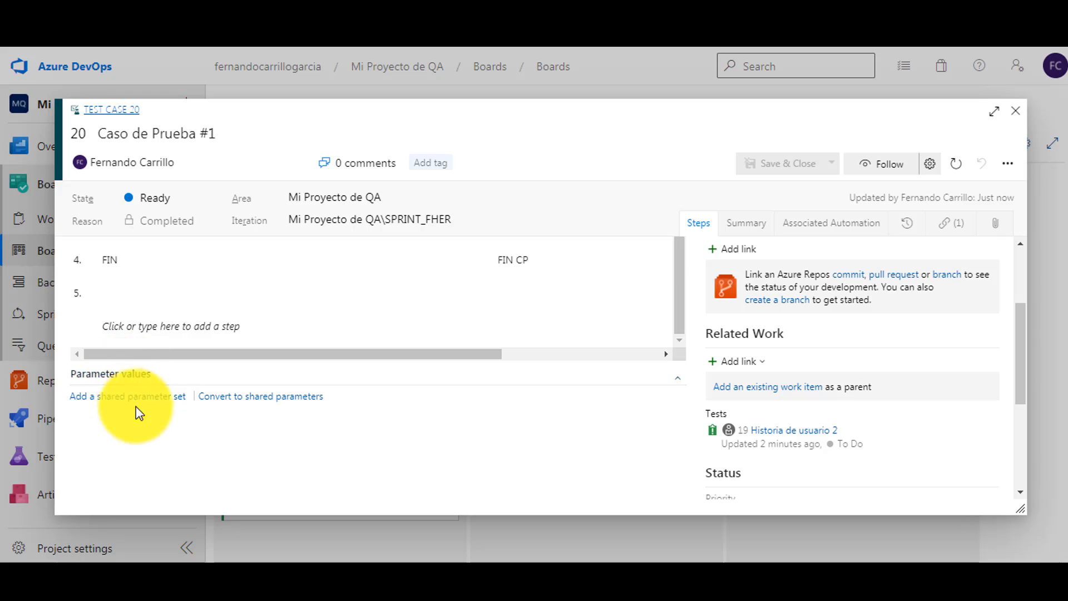
pyautogui.scroll(-3, 155, 423)
pyautogui.scroll(4, 154, 411)
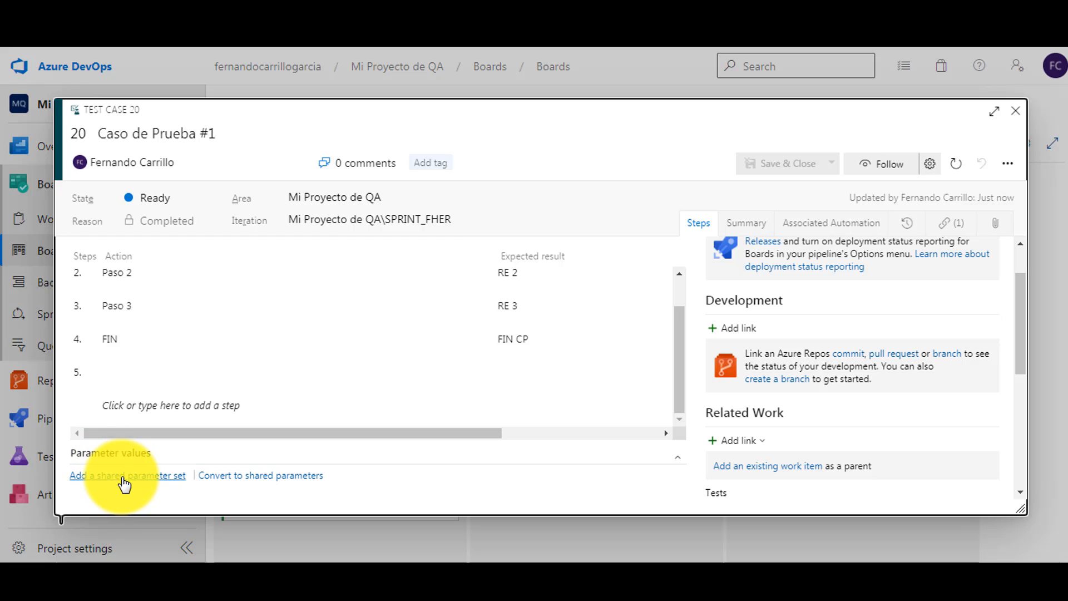
# Convert the test case's parameters to a new shared parameter set named "VARIABLE1" and check its link in the work item
pyautogui.click(267, 484)
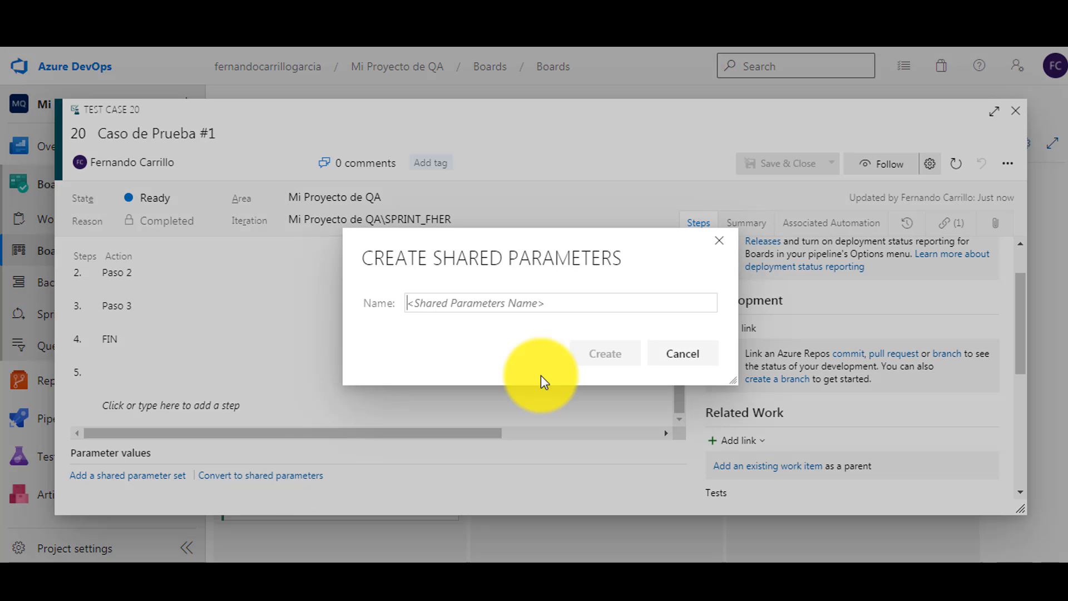
pyautogui.write('VAR')
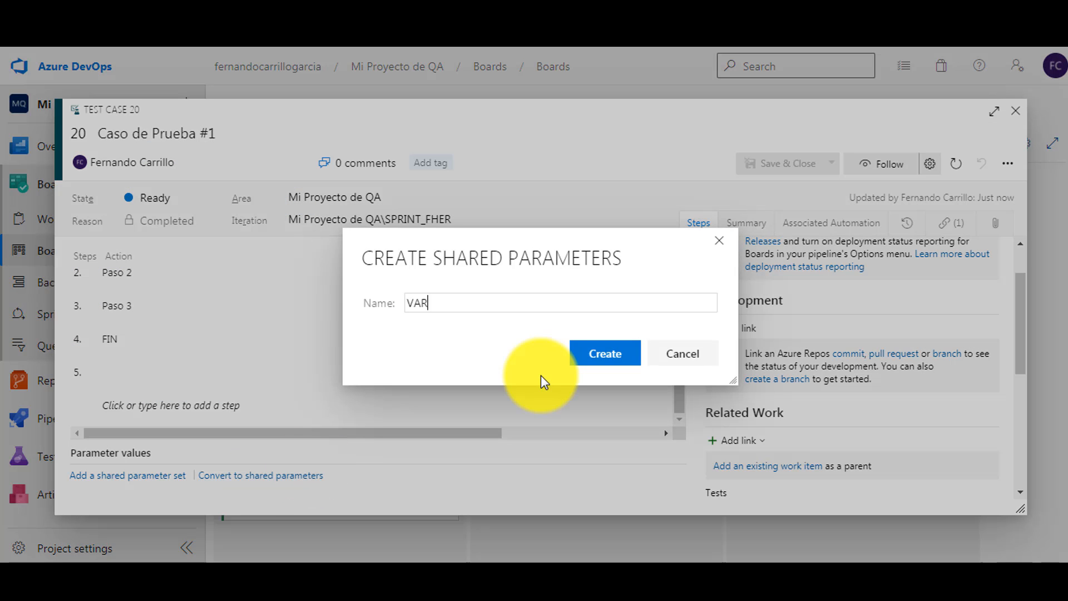
pyautogui.write('IABLE2')
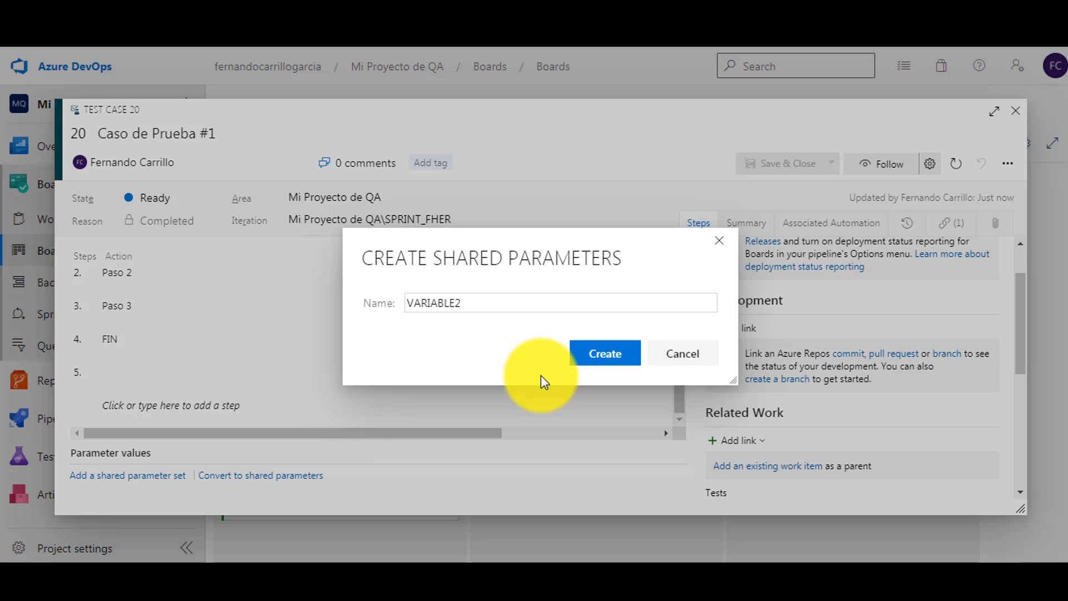
pyautogui.press('BackSpace')
pyautogui.write('1')
pyautogui.click(601, 356)
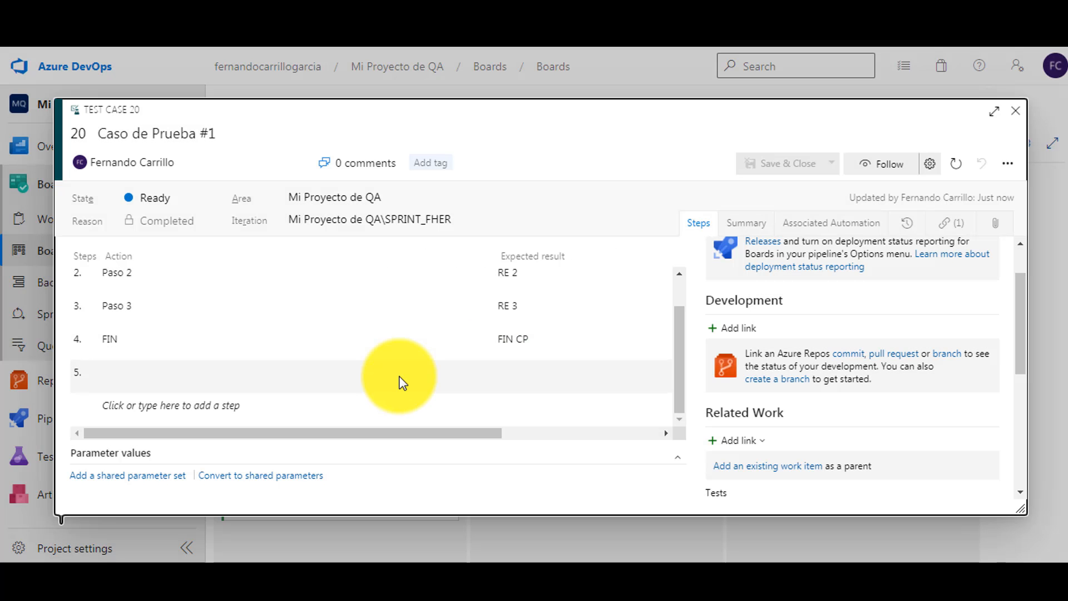
pyautogui.scroll(-5, 384, 423)
pyautogui.scroll(3, 372, 446)
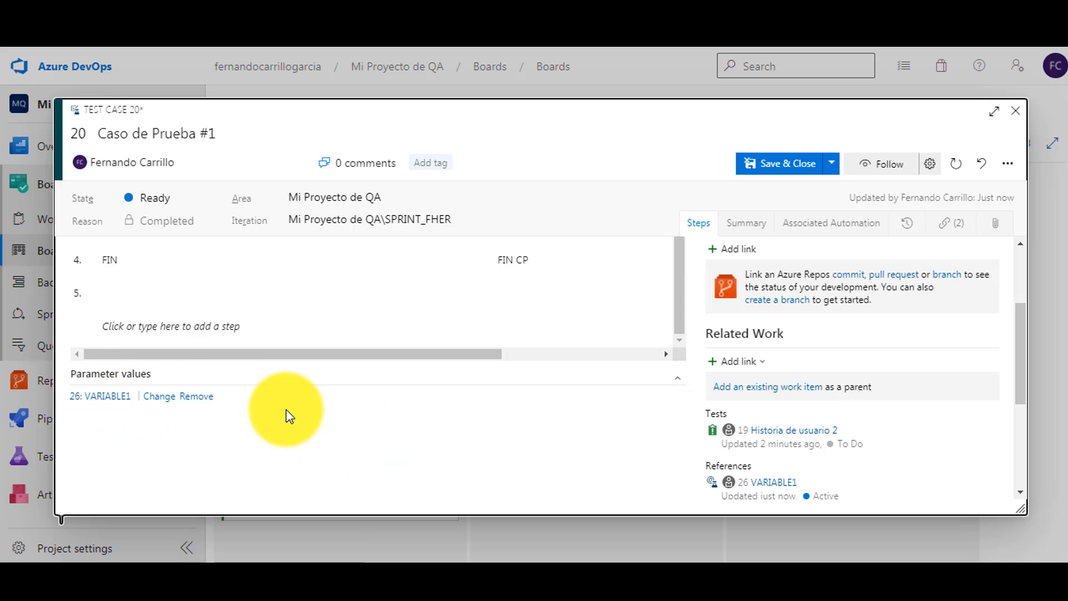
pyautogui.scroll(3, 286, 414)
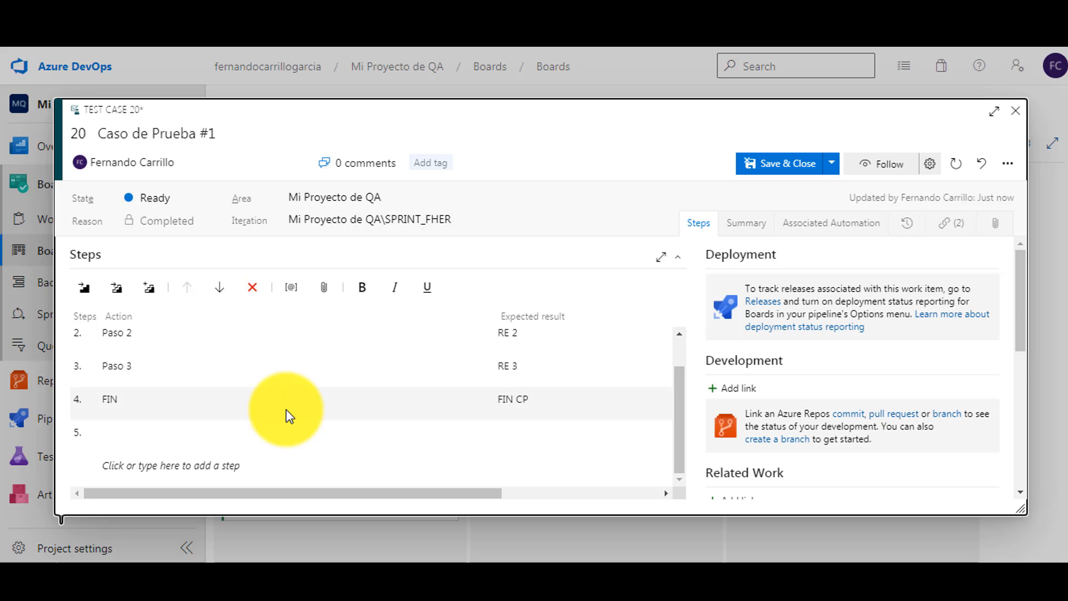
# Insert a parameter named "VARIABLE1" after the action text "Paso 1" in the first step of Caso de Prueba #1
pyautogui.scroll(-2, 286, 409)
pyautogui.scroll(1, 269, 415)
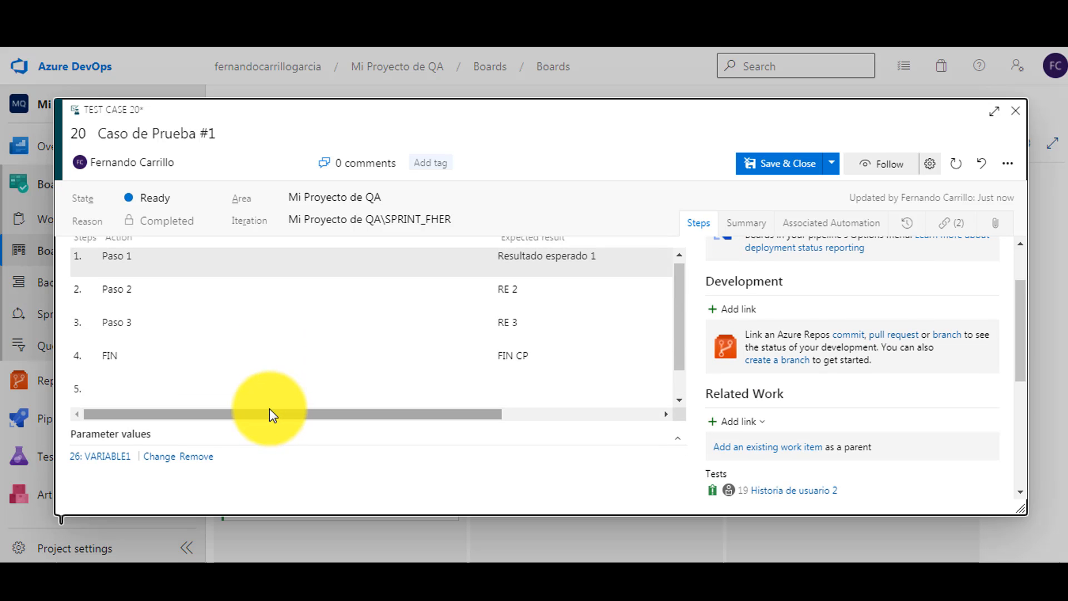
pyautogui.scroll(1, 181, 339)
pyautogui.scroll(1, 181, 336)
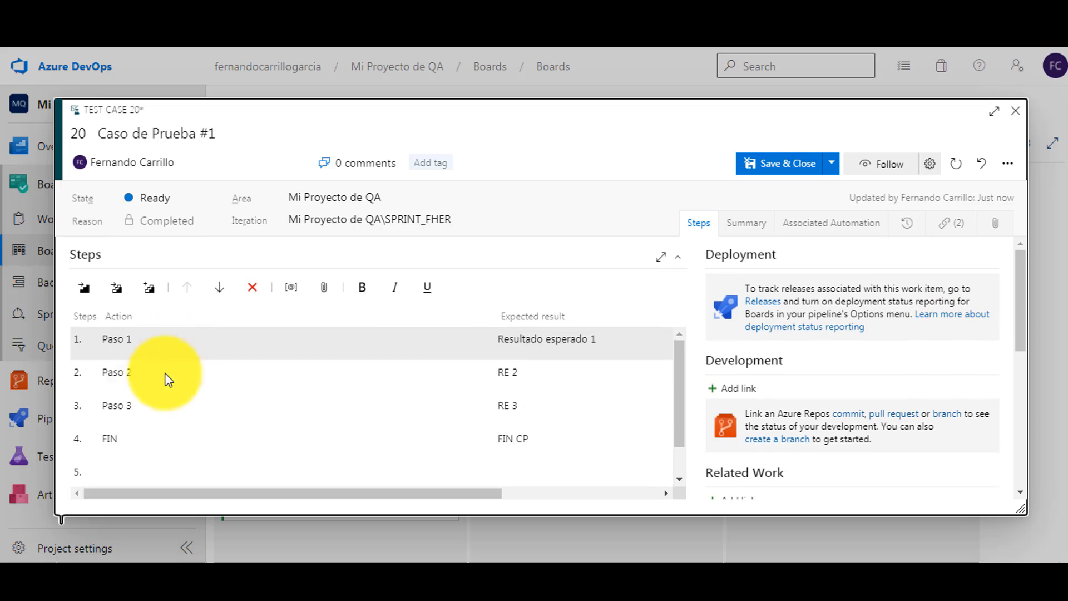
pyautogui.click(165, 342)
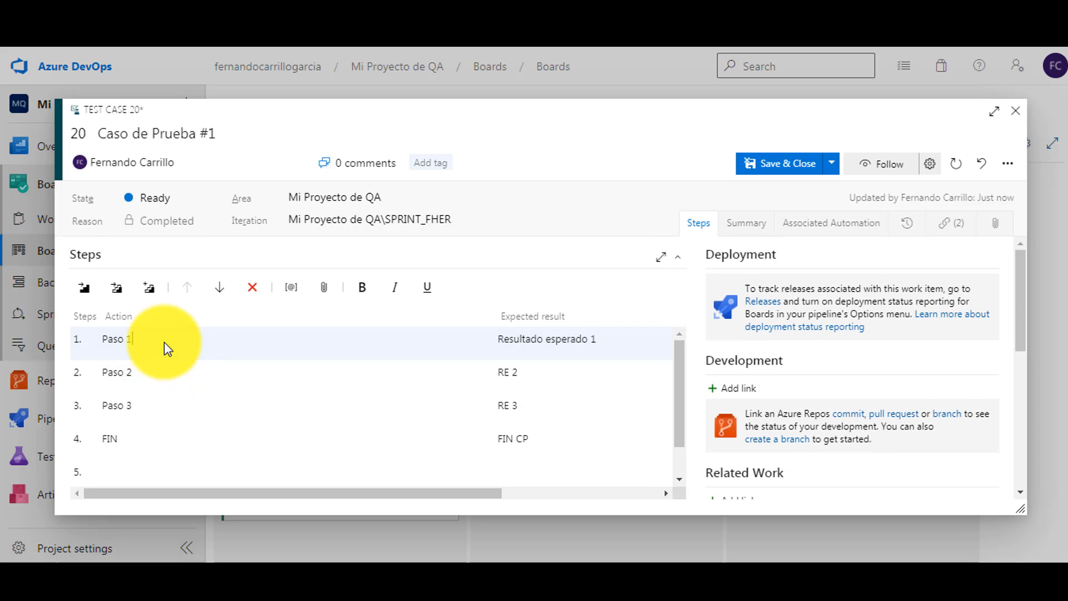
pyautogui.click(289, 293)
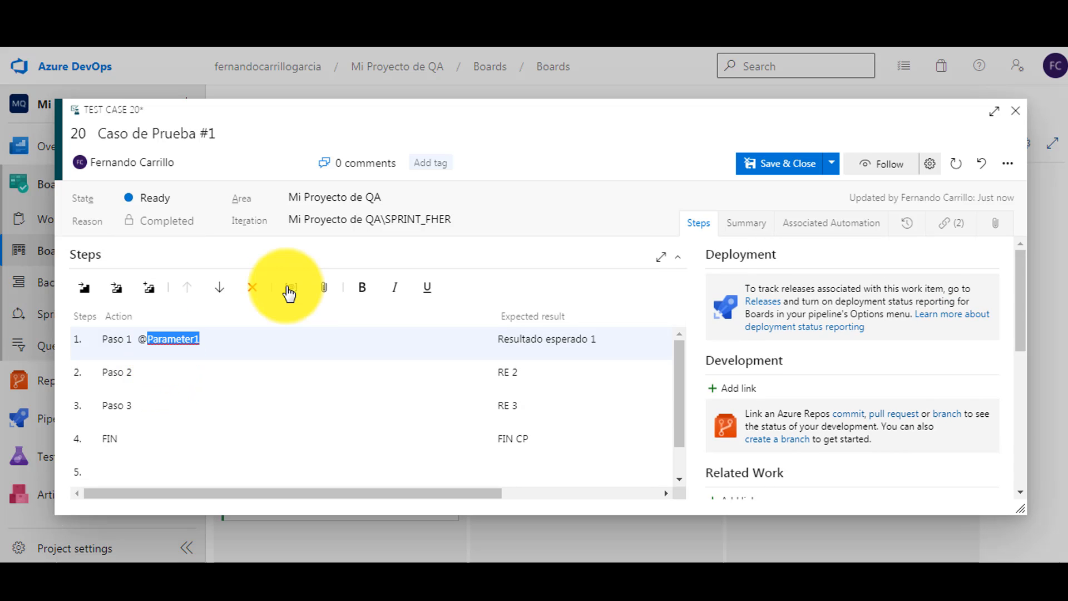
pyautogui.write('V')
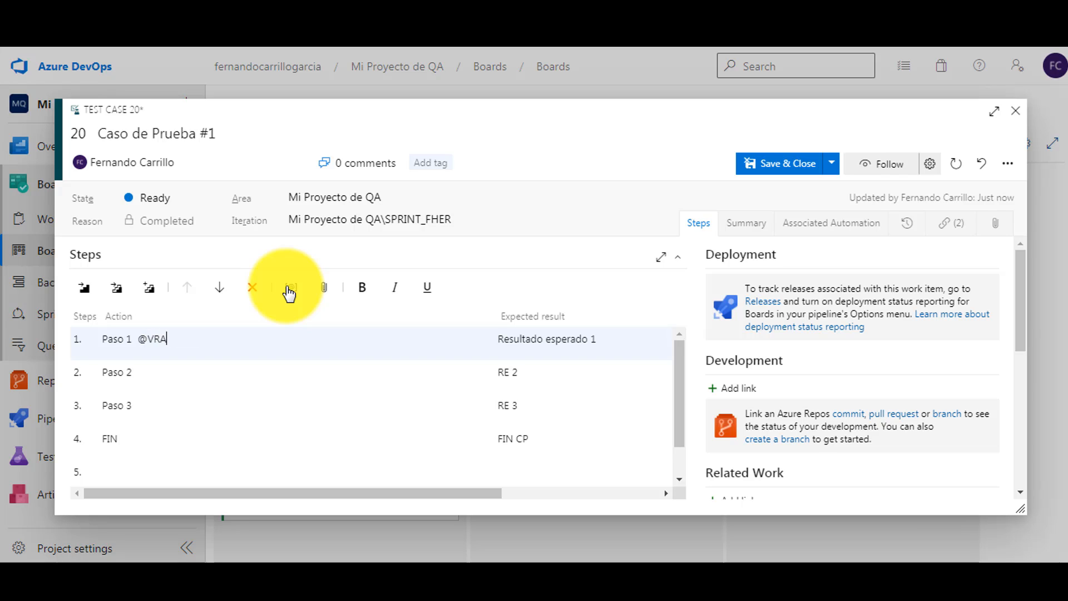
pyautogui.write('ARIABLE1')
pyautogui.press('Down')
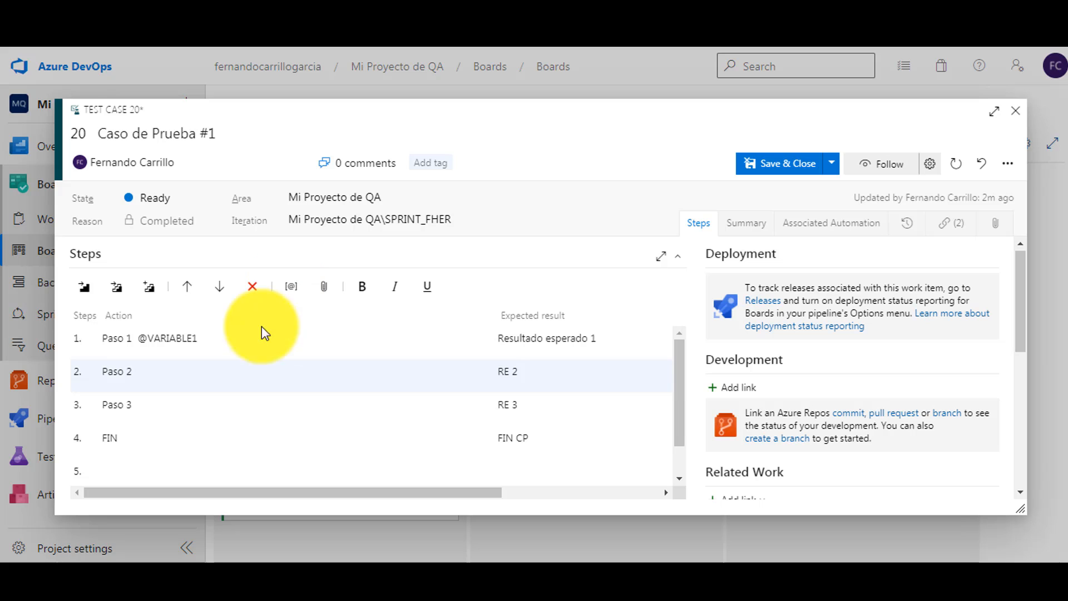
# Close Caso de Prueba #1, saving the changes made to its steps
pyautogui.click(178, 318)
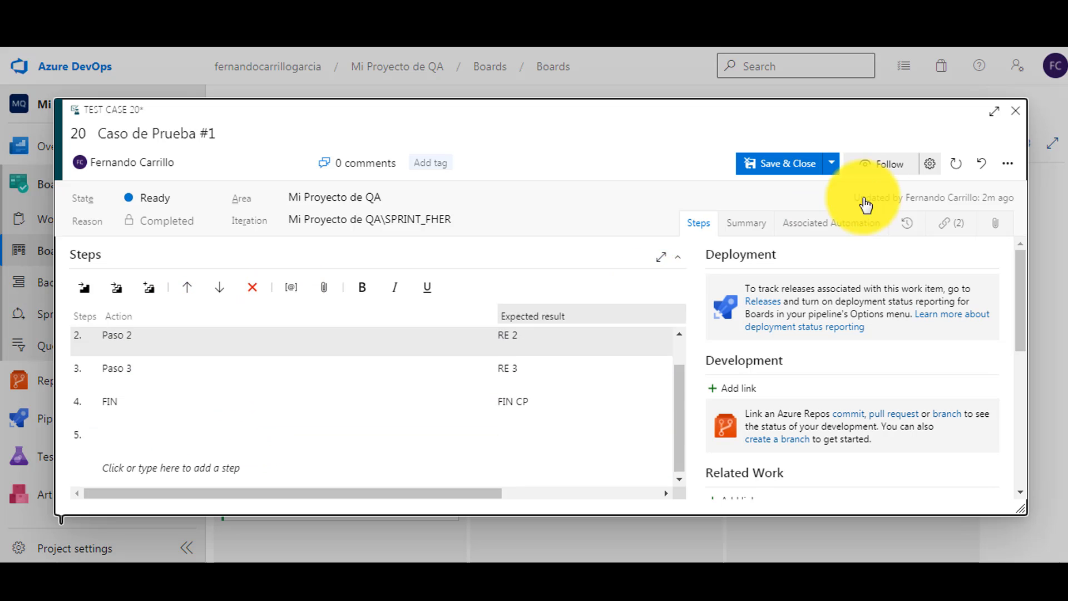
pyautogui.click(1014, 120)
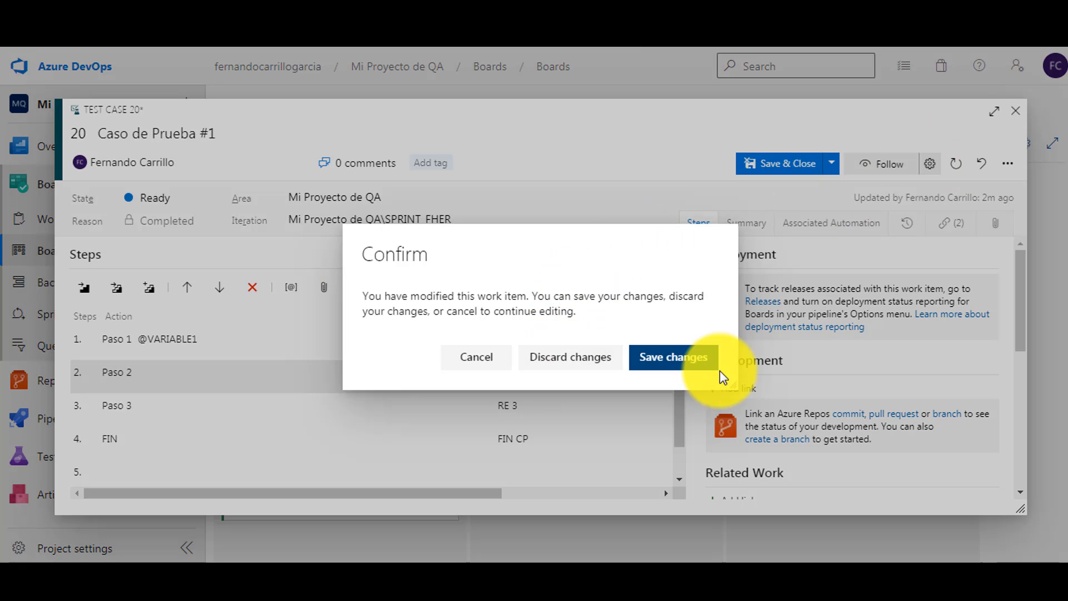
pyautogui.click(698, 362)
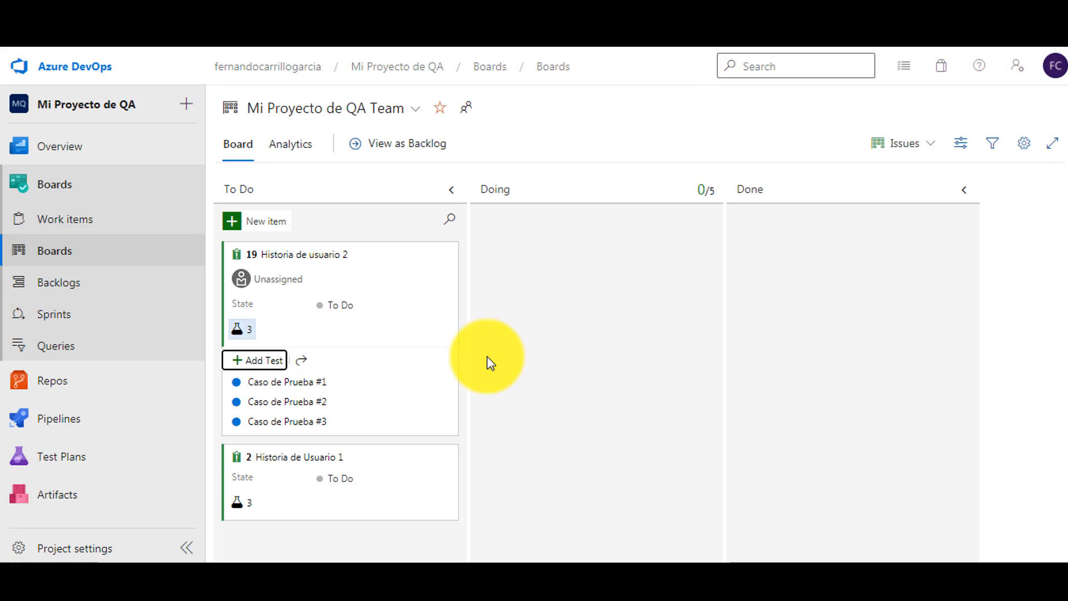
# Open Caso de Prueba #2 and add a first step with action "PASO 1" and expected result "RES ESP 1"
pyautogui.click(278, 403)
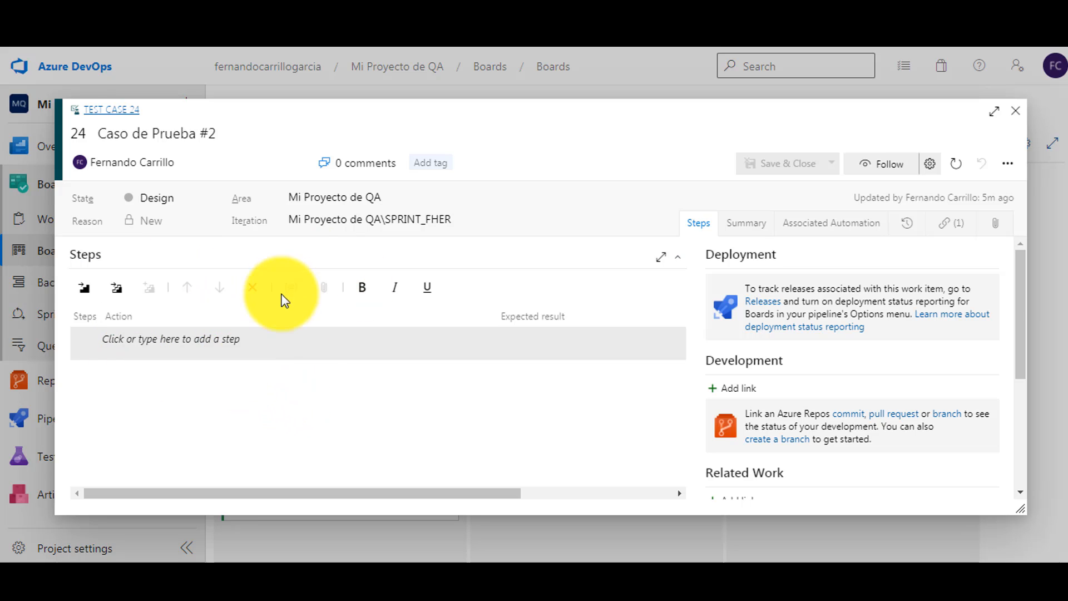
pyautogui.click(92, 336)
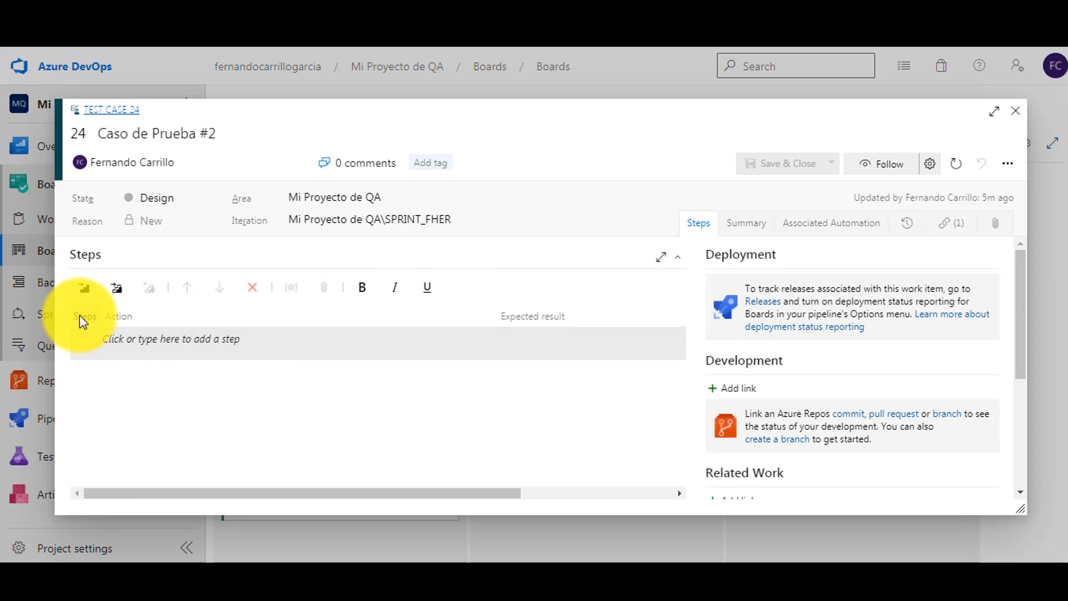
pyautogui.click(151, 344)
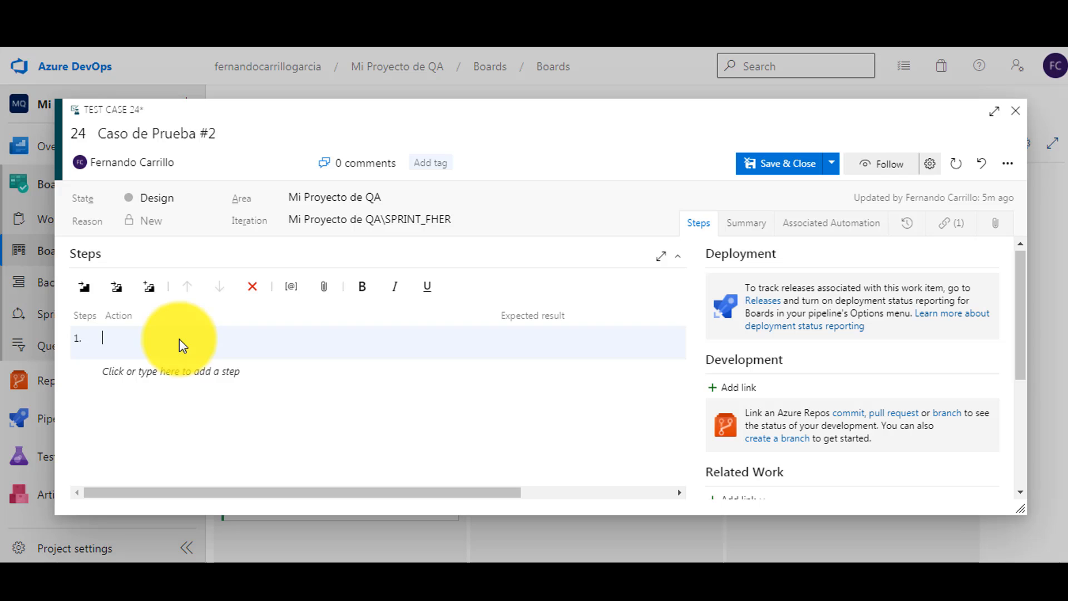
pyautogui.write('PASO 1')
pyautogui.press('Tab')
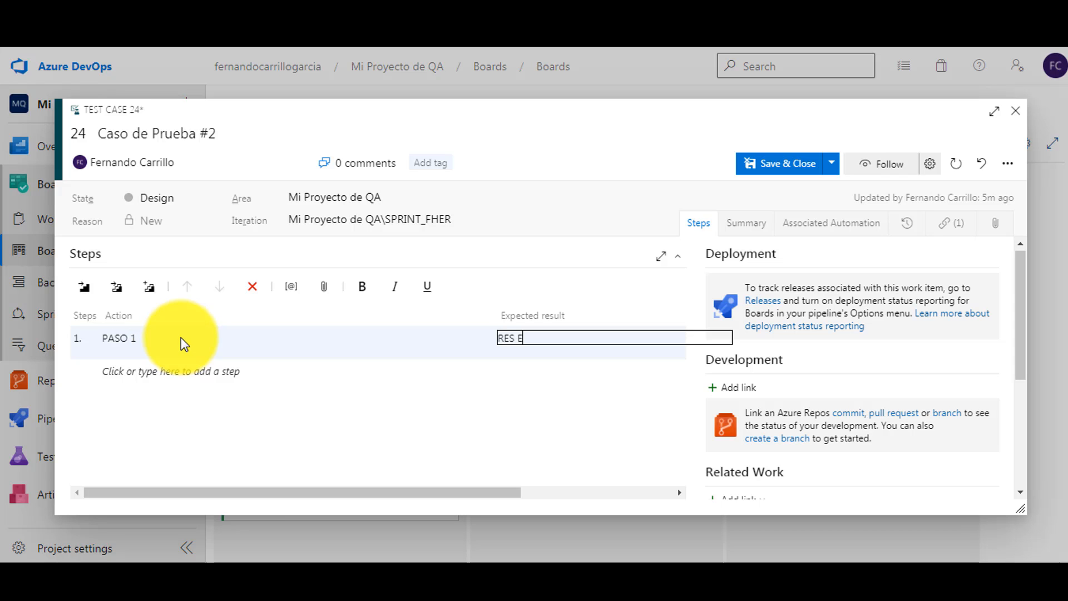
pyautogui.write('RES ESP 1')
pyautogui.press('Tab')
pyautogui.write('PASAO')
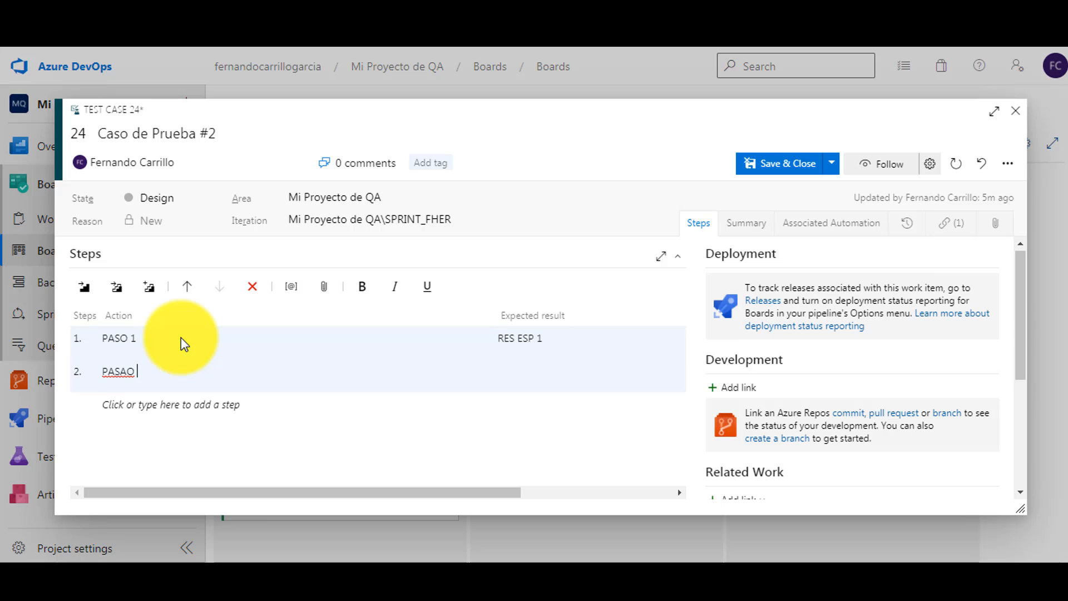
pyautogui.press('BackSpace')
pyautogui.press('BackSpace')
pyautogui.press('BackSpace')
pyautogui.write('O 2')
pyautogui.click(291, 287)
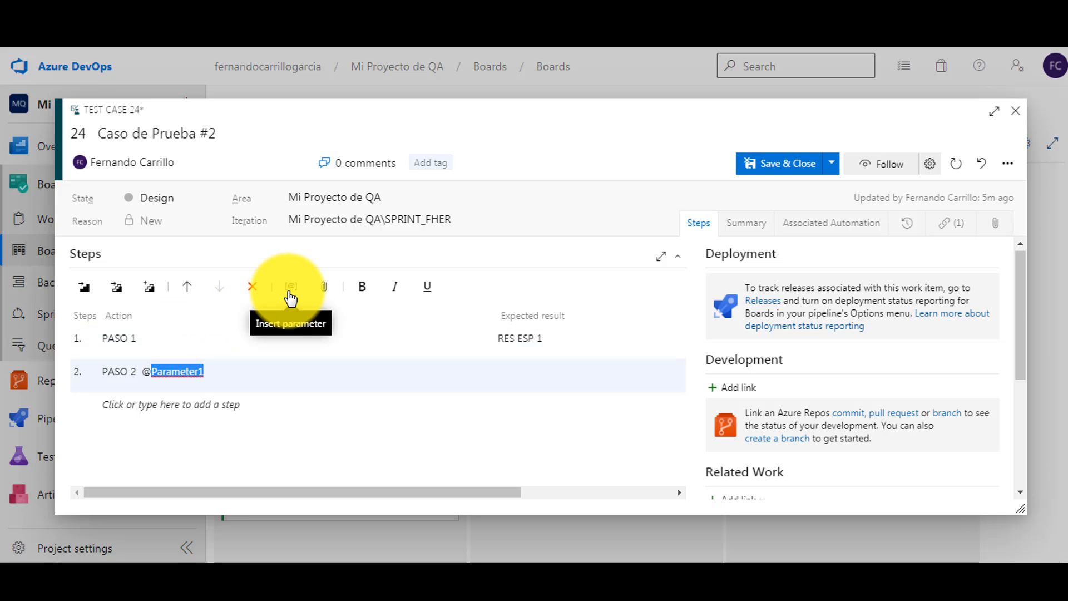
pyautogui.press('Tab')
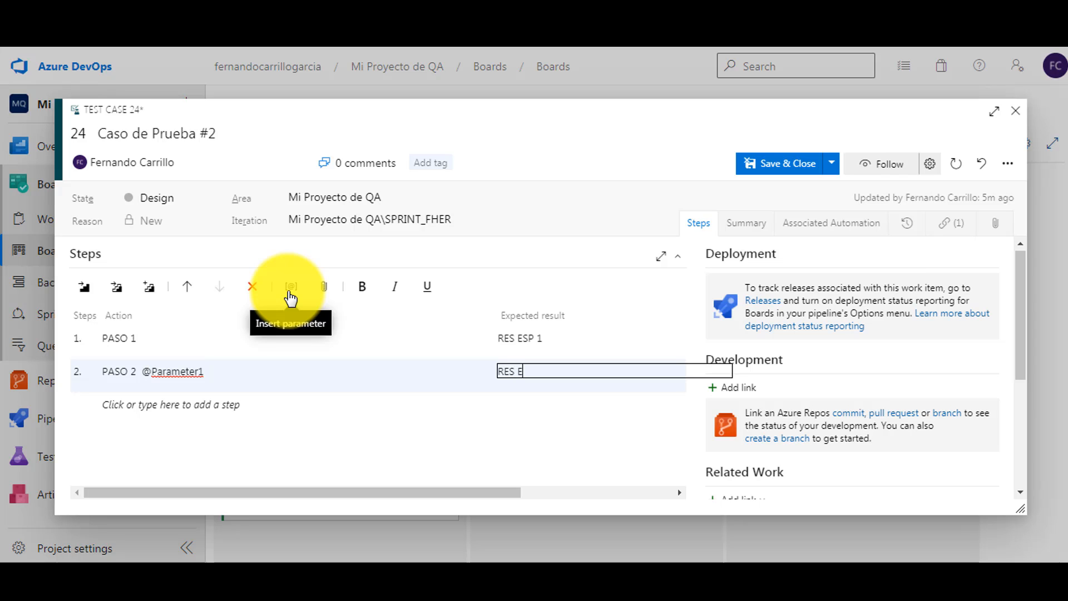
pyautogui.press('Tab')
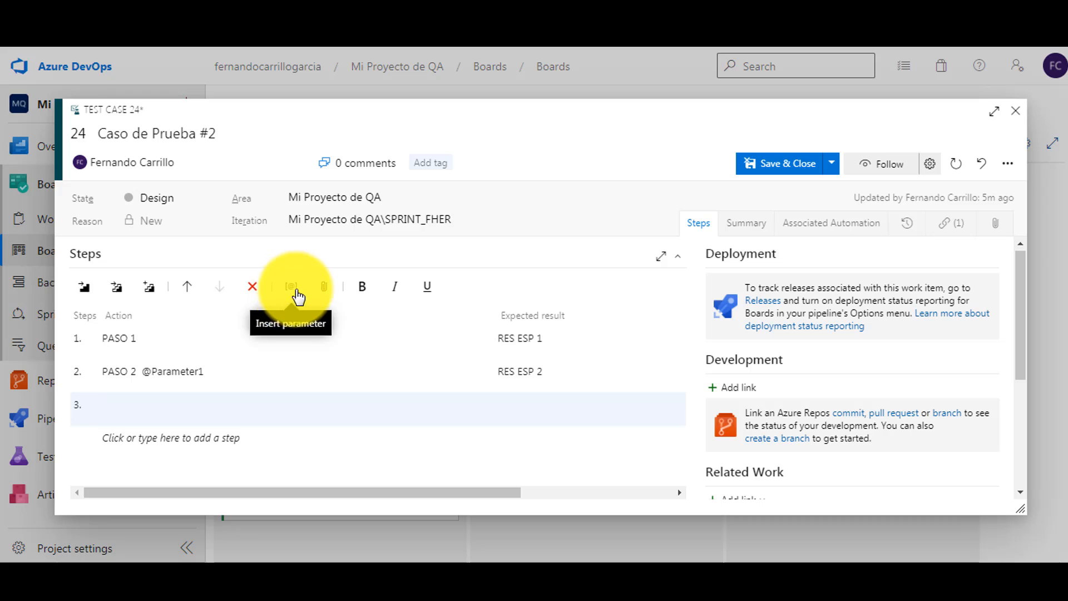
# Expand the parameter values of Caso de Prueba #2 and compare Parameter1 and the shared parameter options with the test steps
pyautogui.scroll(-4, 312, 312)
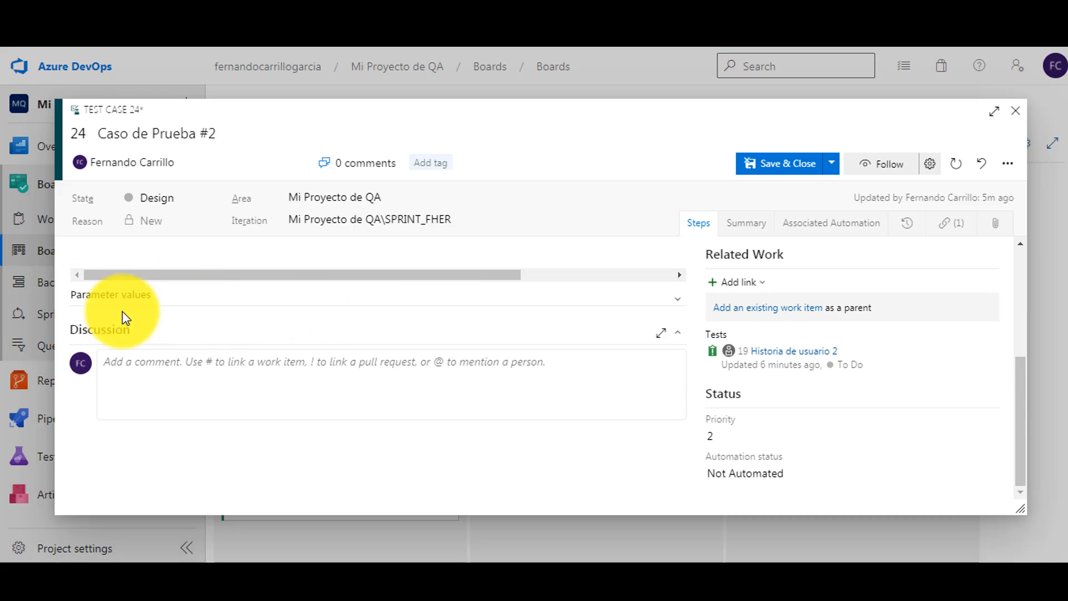
pyautogui.click(135, 296)
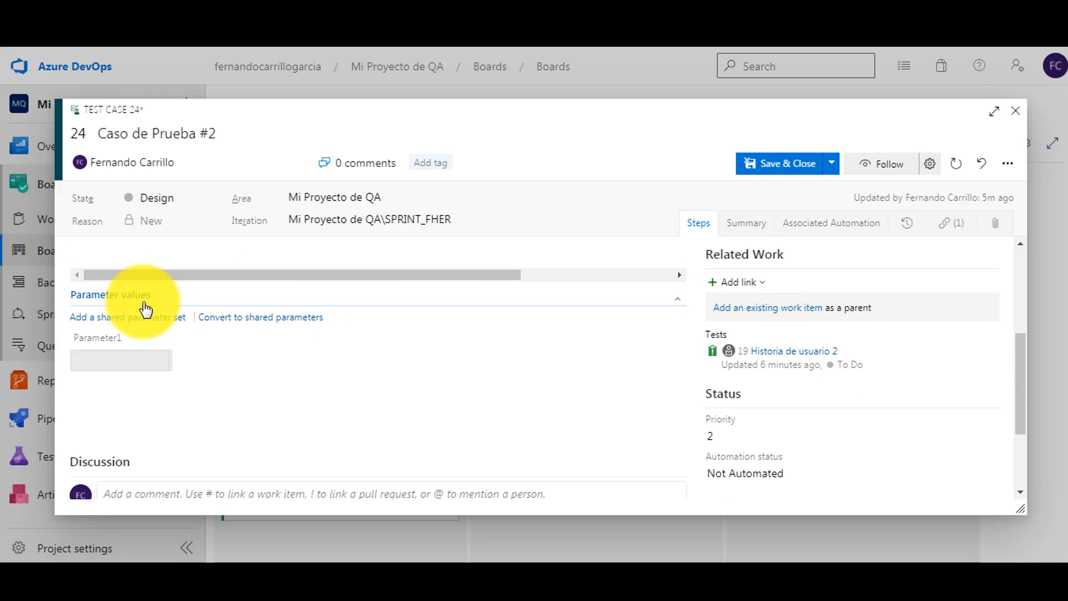
pyautogui.moveTo(94, 342)
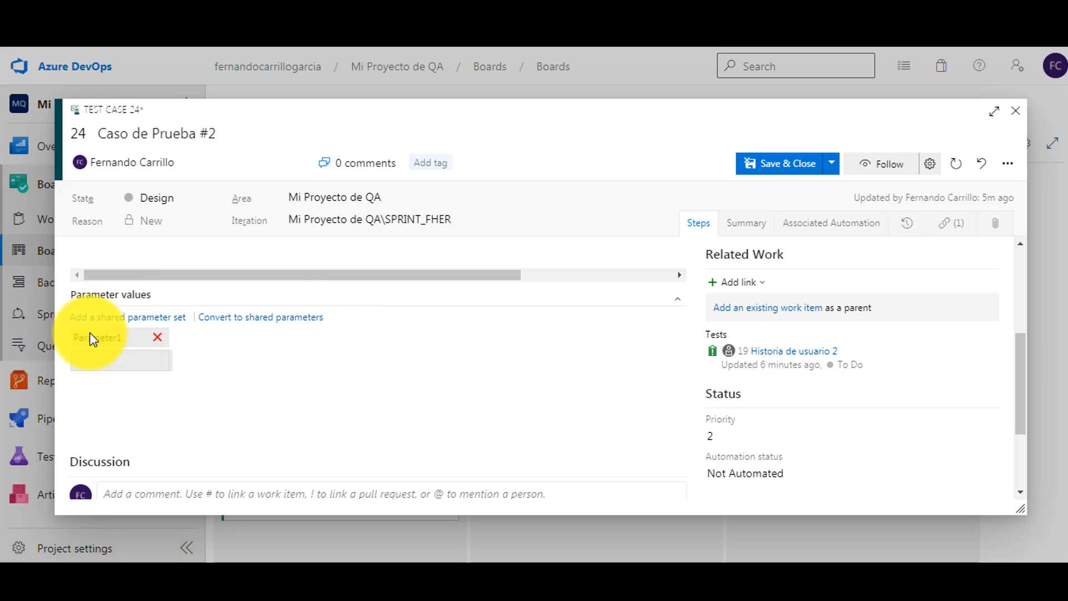
pyautogui.scroll(5, 217, 359)
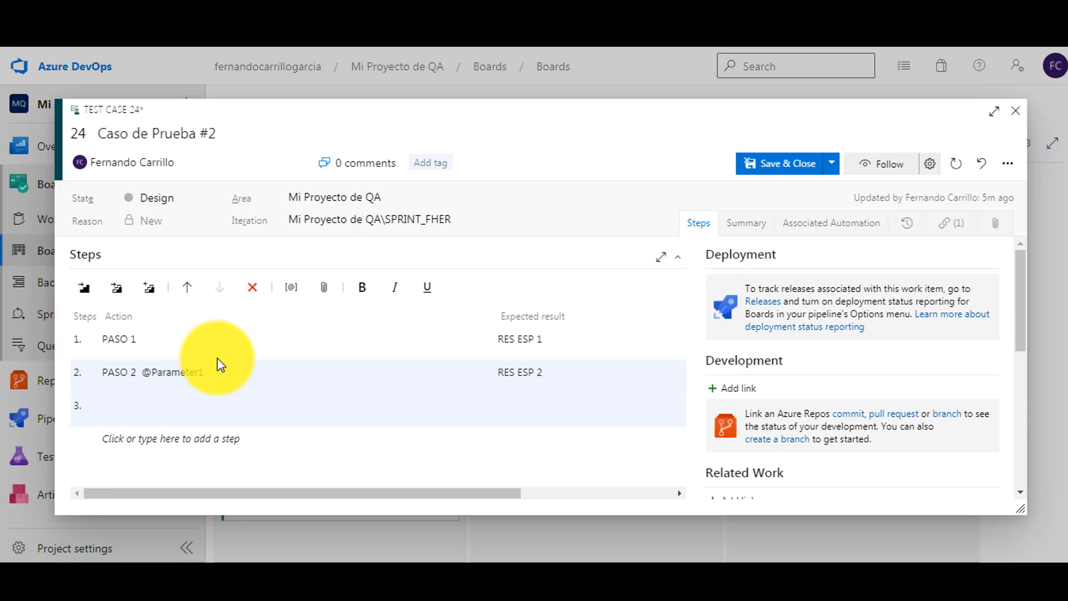
pyautogui.scroll(-5, 178, 372)
pyautogui.scroll(4, 178, 384)
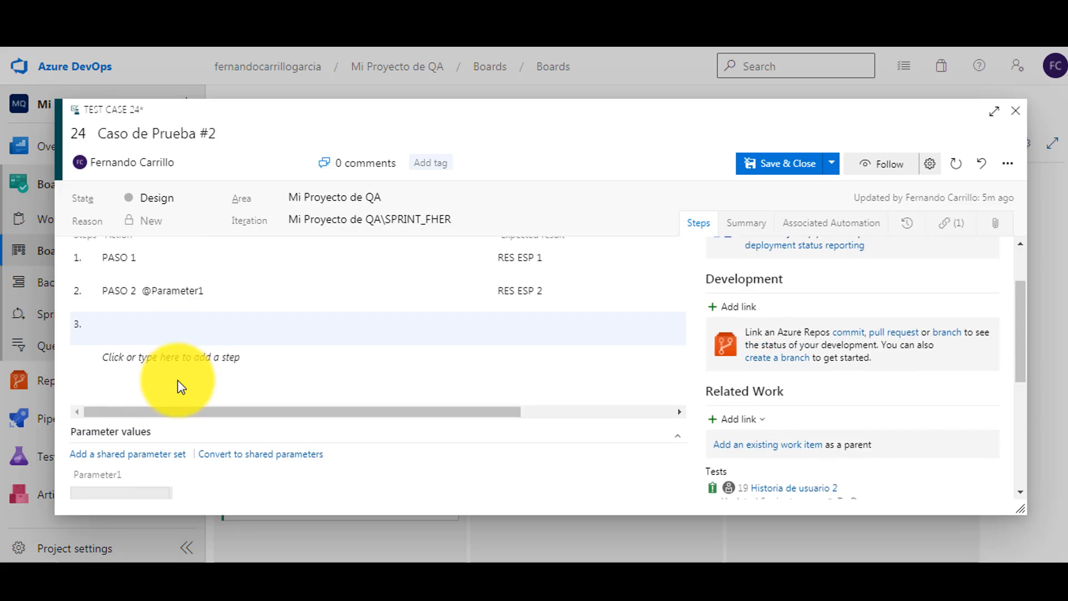
pyautogui.scroll(3, 167, 356)
pyautogui.scroll(-4, 212, 367)
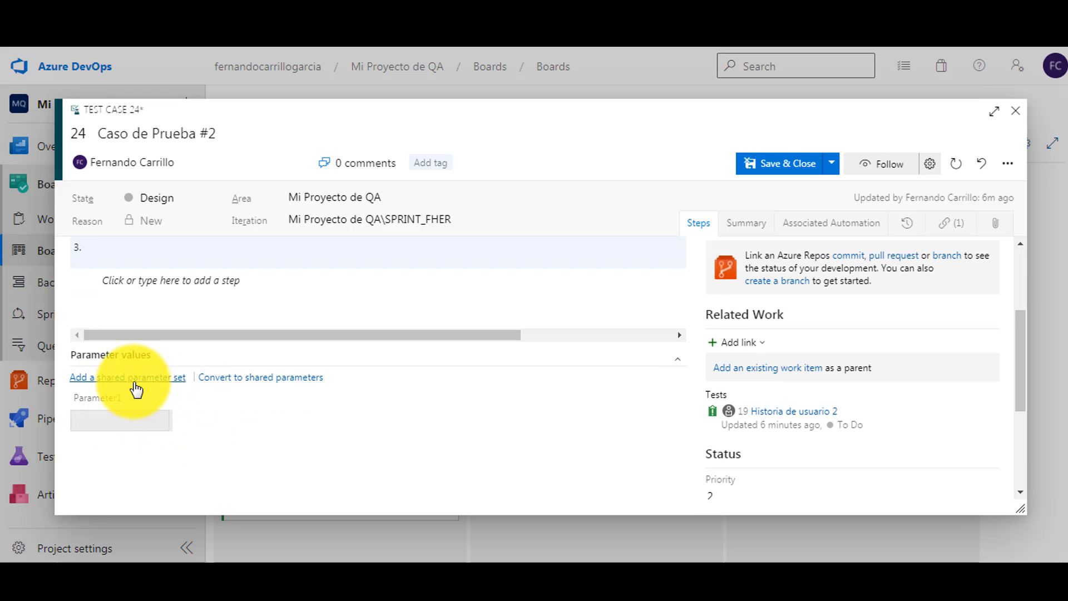
pyautogui.scroll(-2, 303, 402)
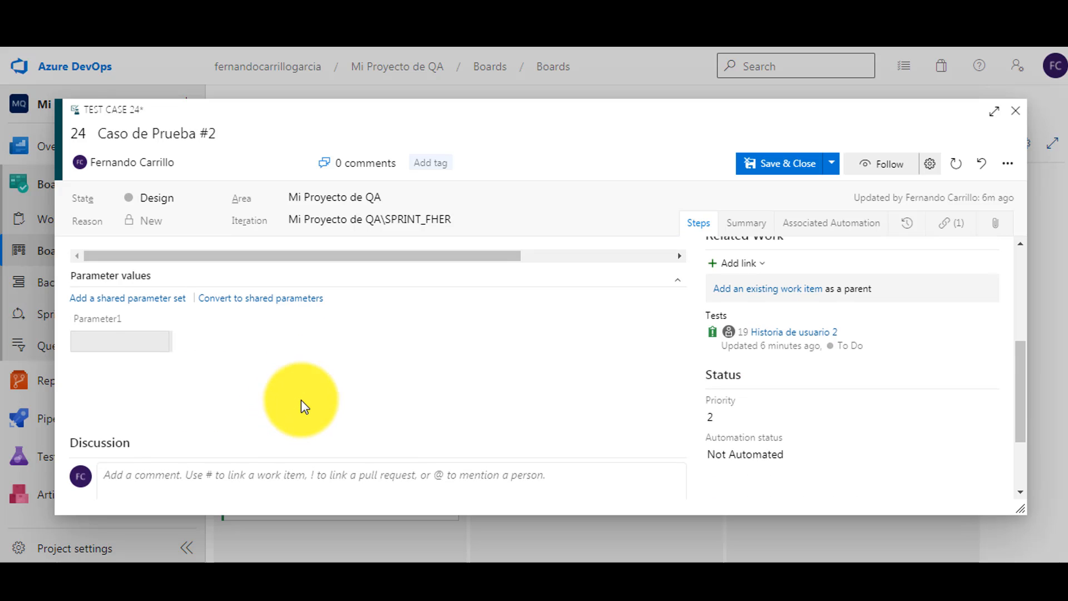
pyautogui.scroll(-2, 301, 399)
pyautogui.scroll(7, 299, 395)
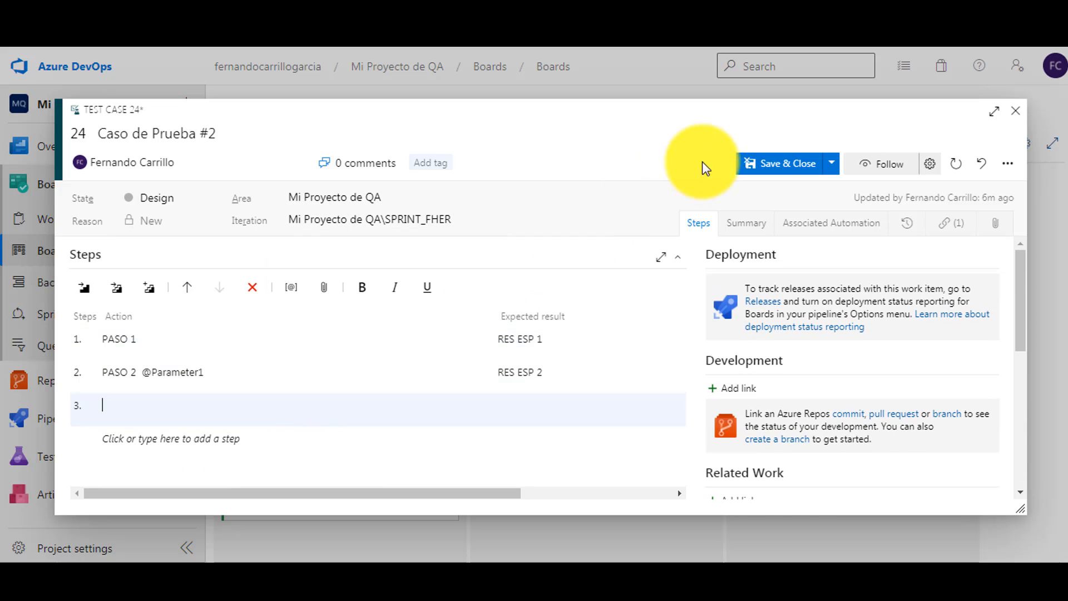
# Enter the description "ESTE ES UNA PRUEBA DE UNA ALTA DE UN CP." for Caso de Prueba #2, then save and close it
pyautogui.click(746, 223)
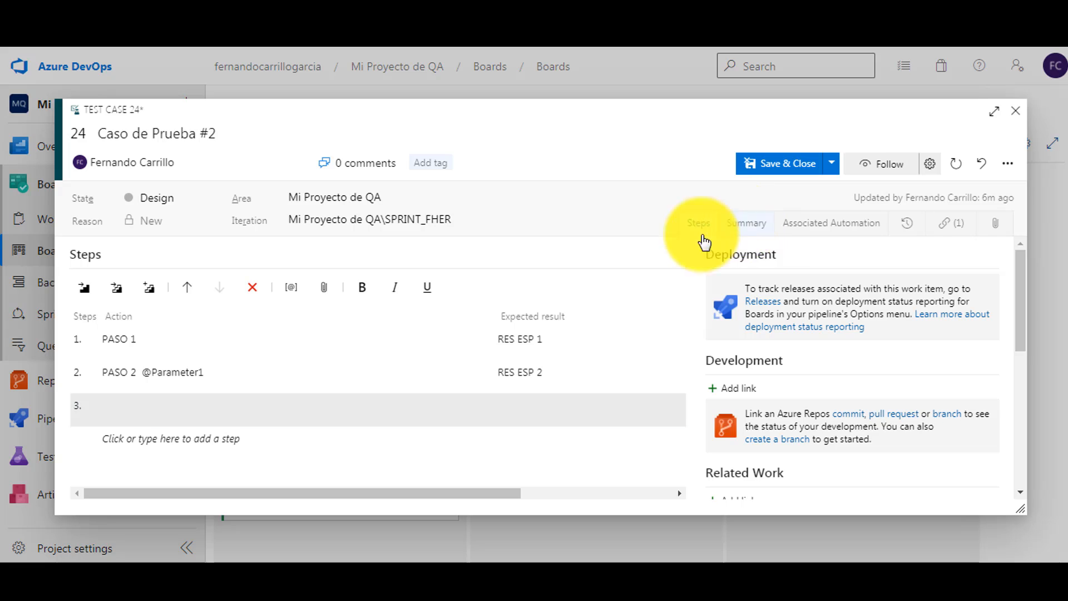
pyautogui.click(167, 298)
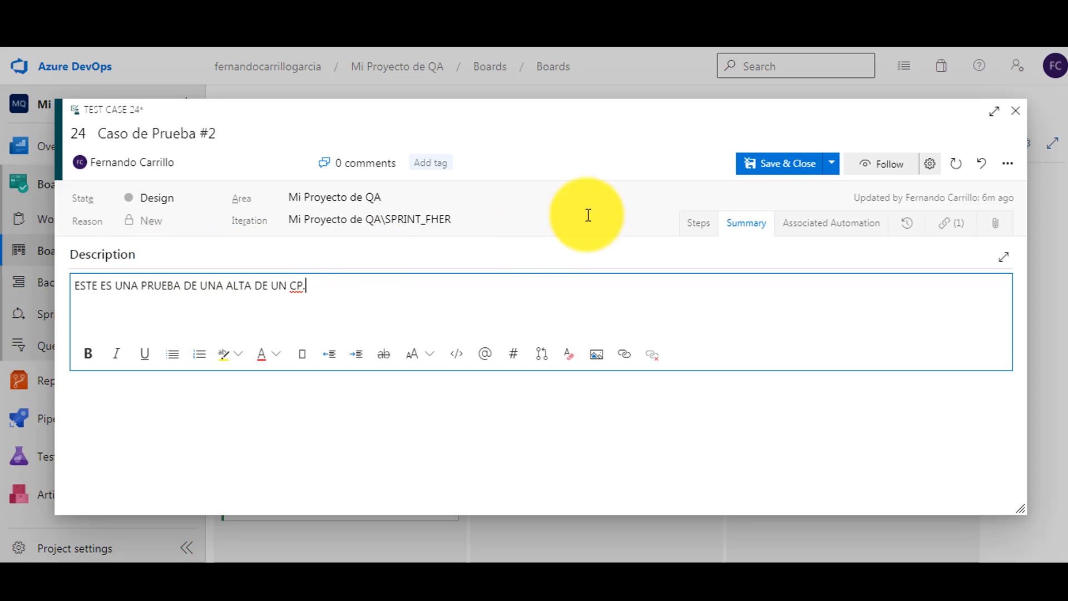
pyautogui.click(780, 165)
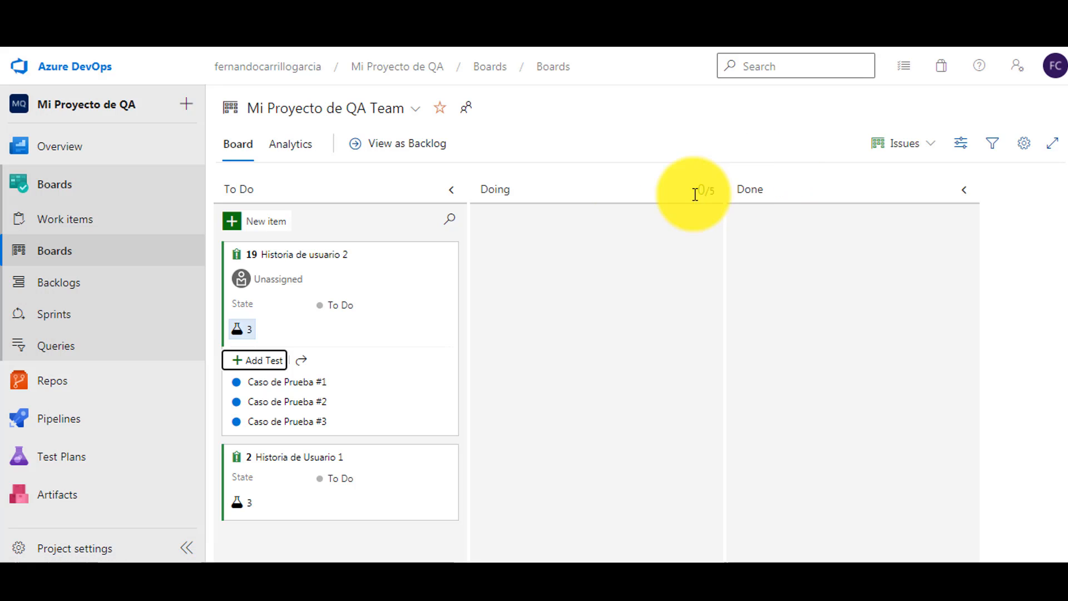
pyautogui.click(288, 422)
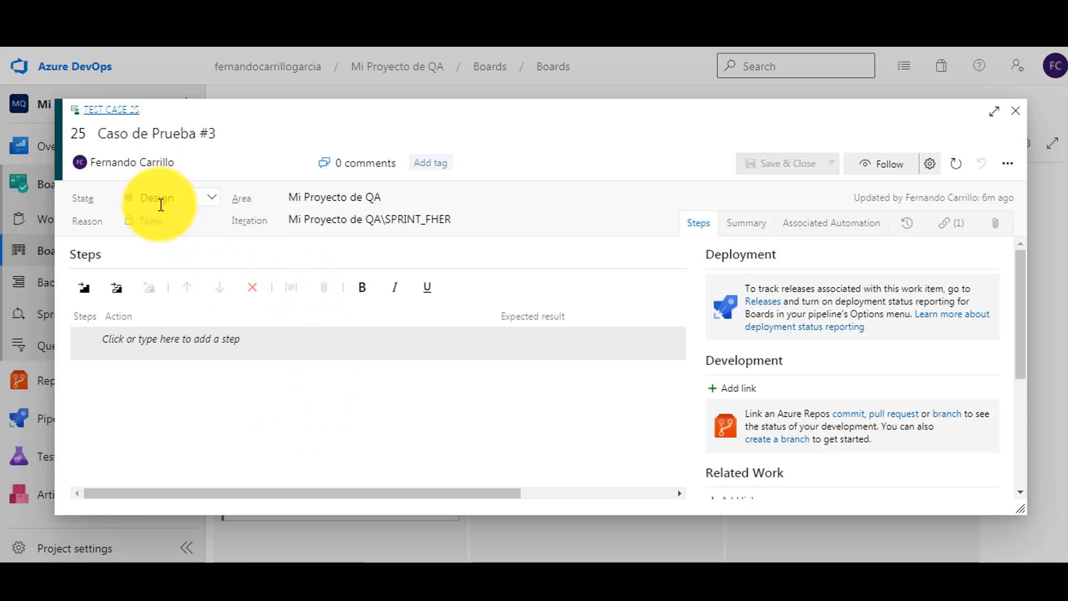
pyautogui.click(104, 343)
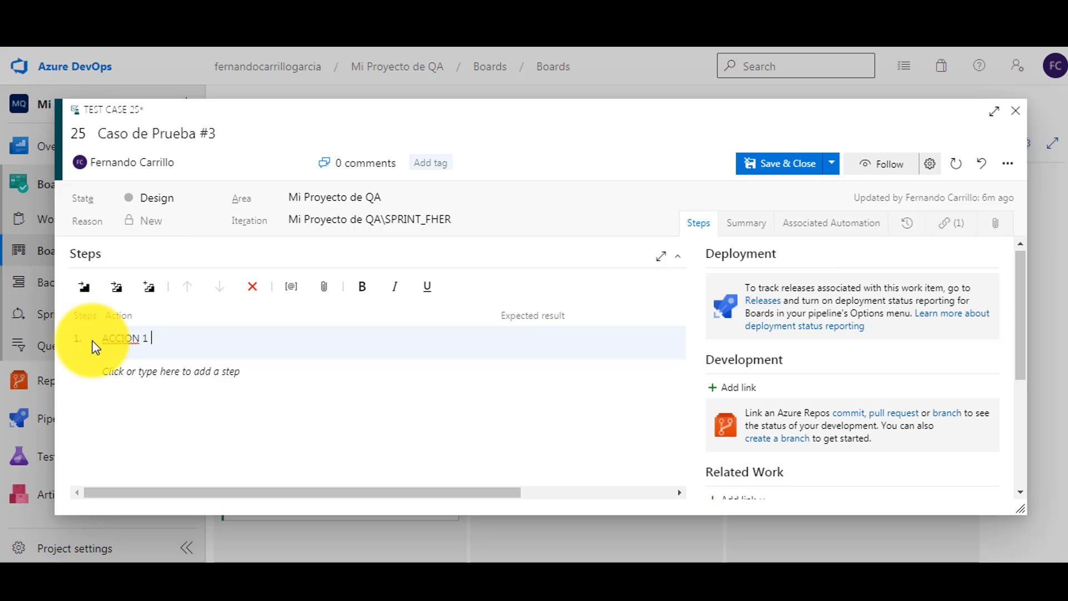
pyautogui.click(290, 286)
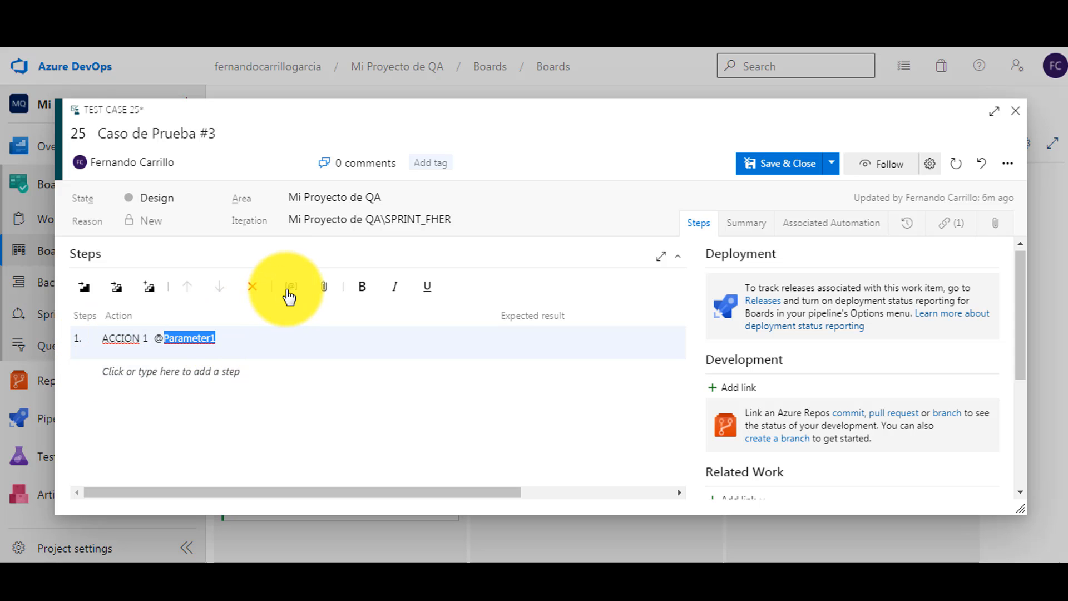
pyautogui.click(255, 341)
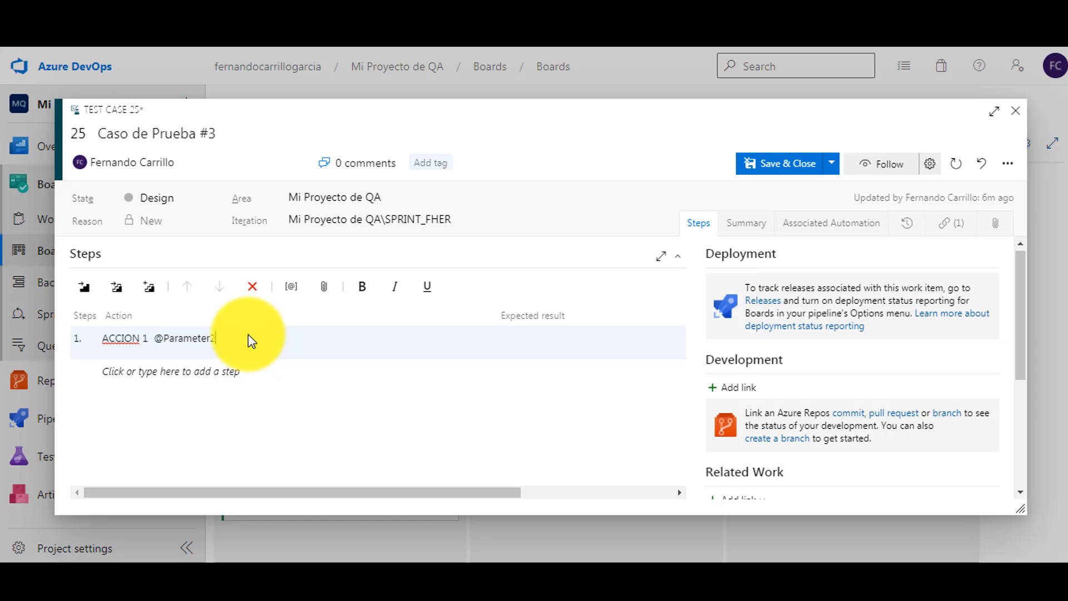
pyautogui.press('Tab')
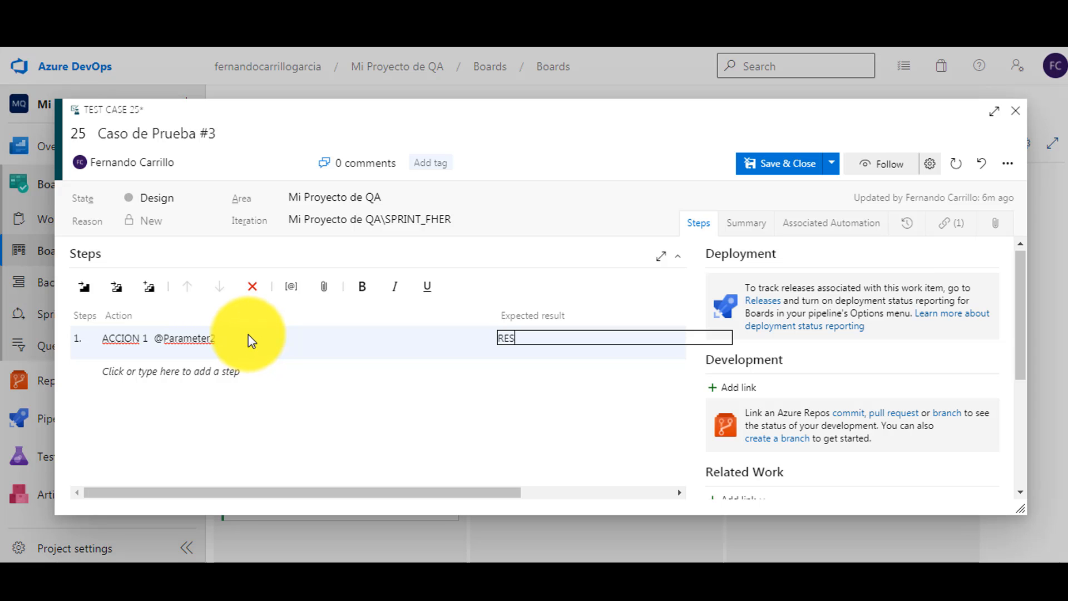
pyautogui.press('Tab')
# Expand the parameter values of Caso de Prueba #3 and compare Parameter2 with the test step that uses it
pyautogui.scroll(-4, 248, 336)
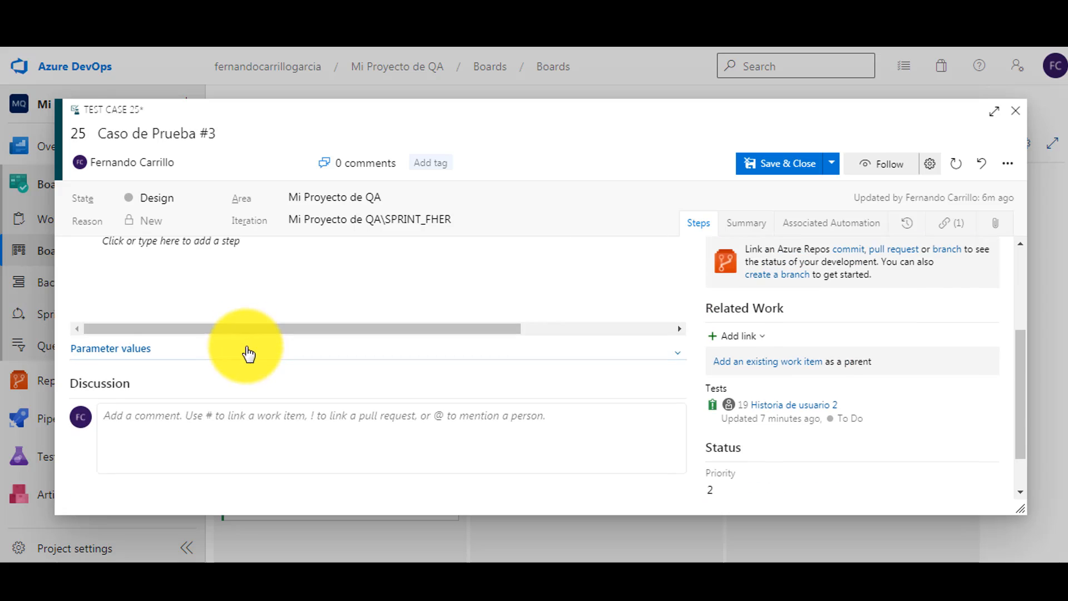
pyautogui.click(158, 394)
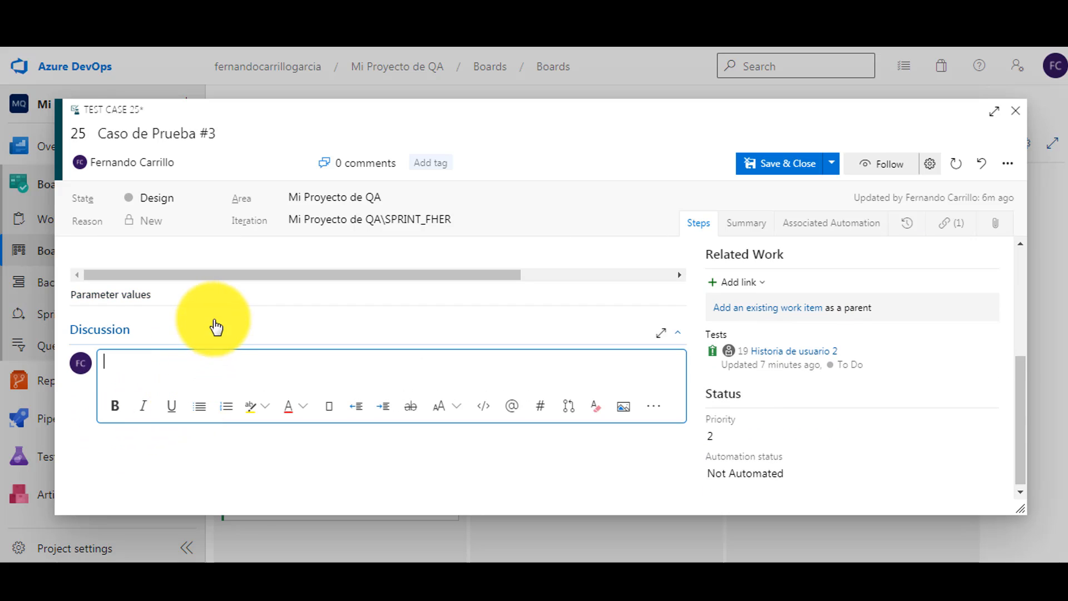
pyautogui.scroll(-2, 131, 298)
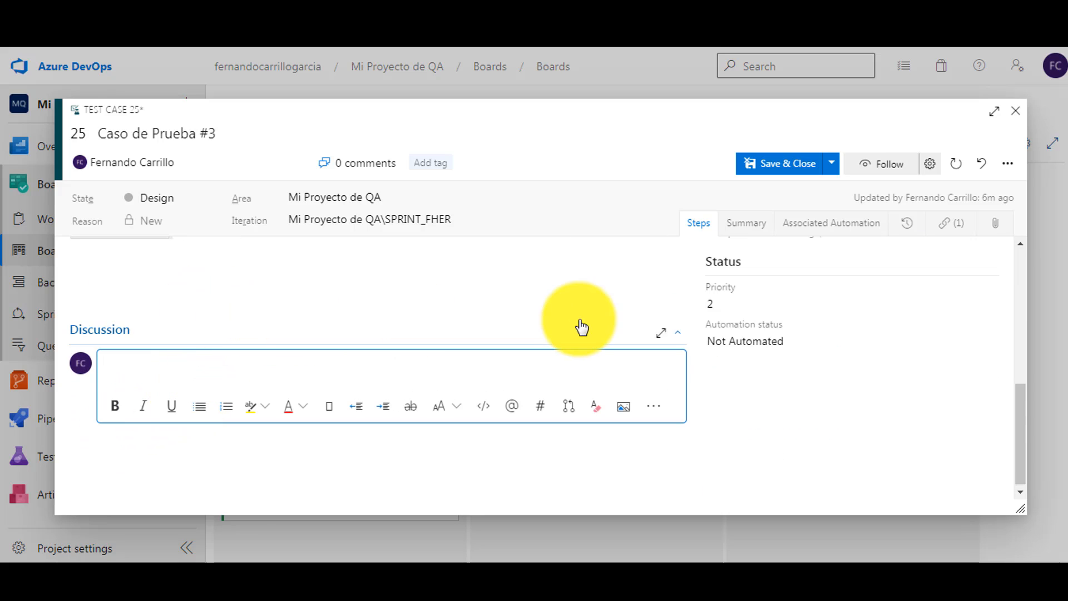
pyautogui.scroll(3, 489, 336)
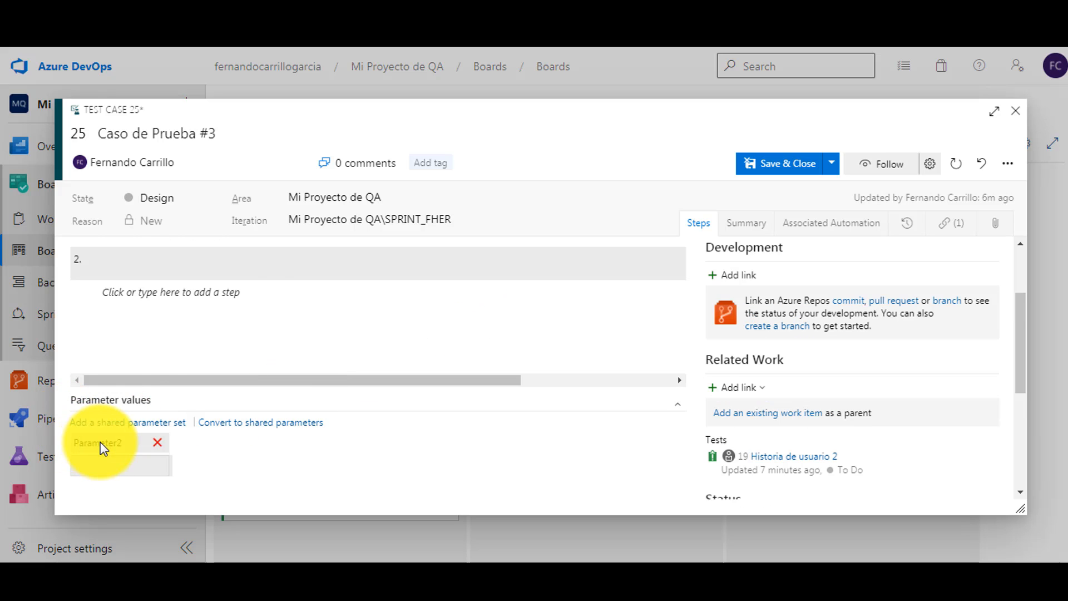
pyautogui.scroll(2, 205, 342)
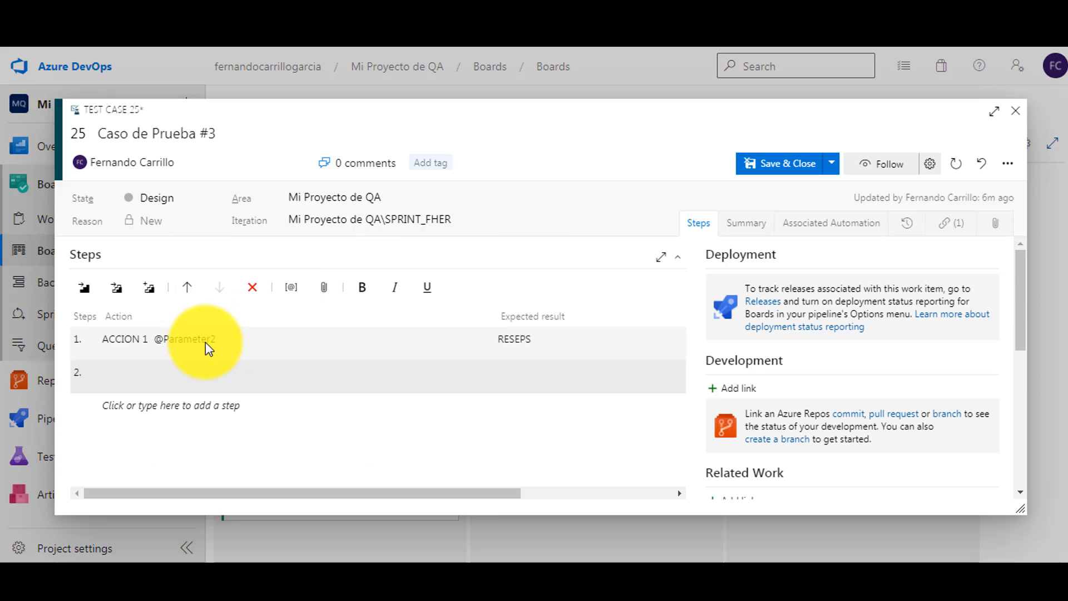
# Enter the description "RESUMEN DEL CP" for Caso de Prueba #3, then save and close the test case
pyautogui.click(751, 234)
pyautogui.click(282, 302)
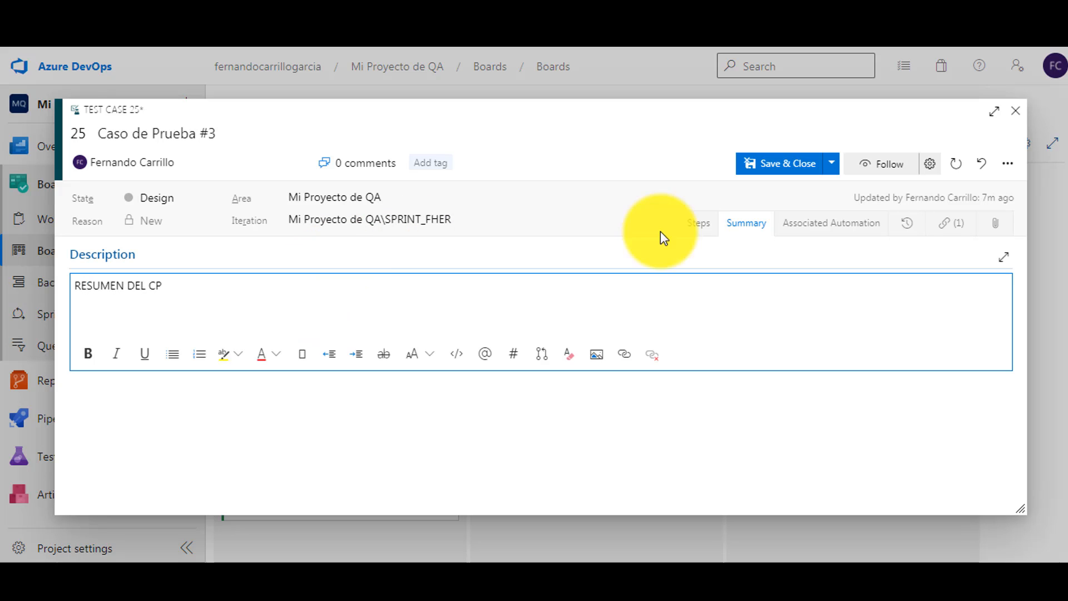
pyautogui.click(805, 164)
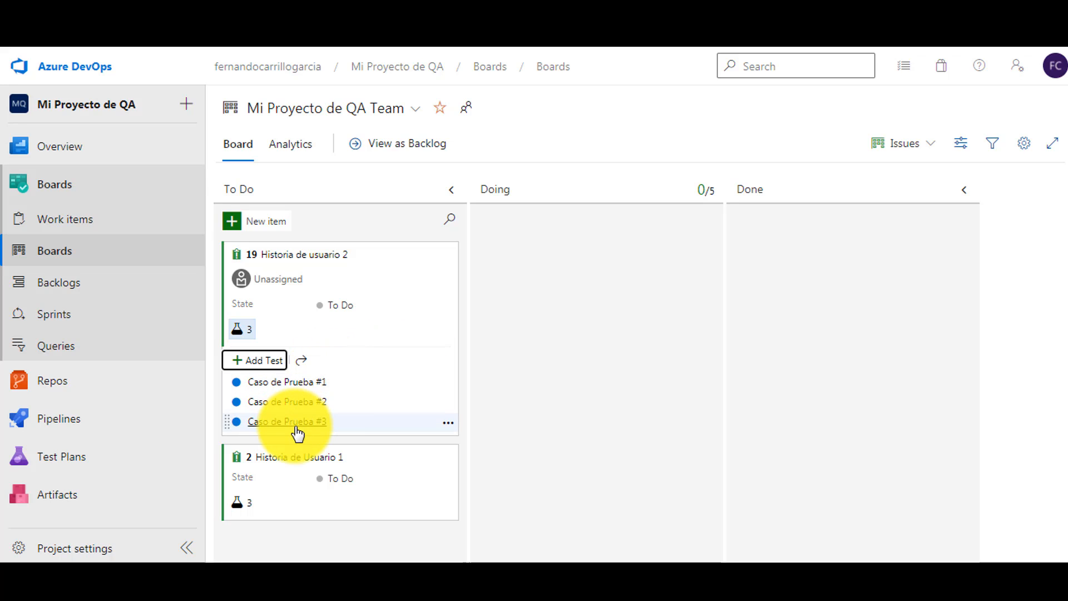
# Open Caso de Prueba #2 from the project's work items, set its state to Ready and save it
pyautogui.click(58, 192)
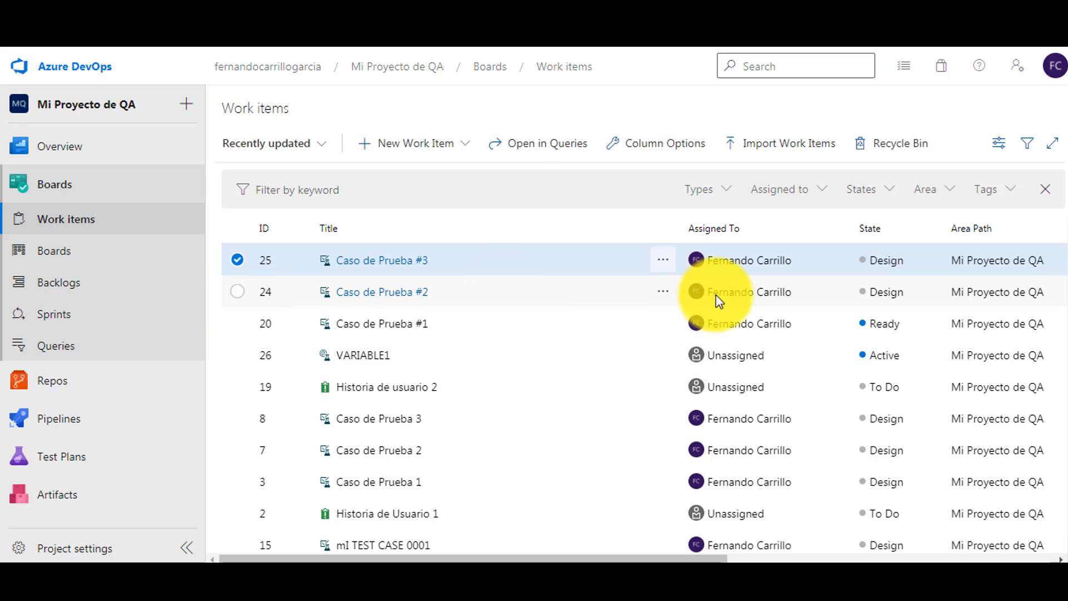
pyautogui.click(396, 300)
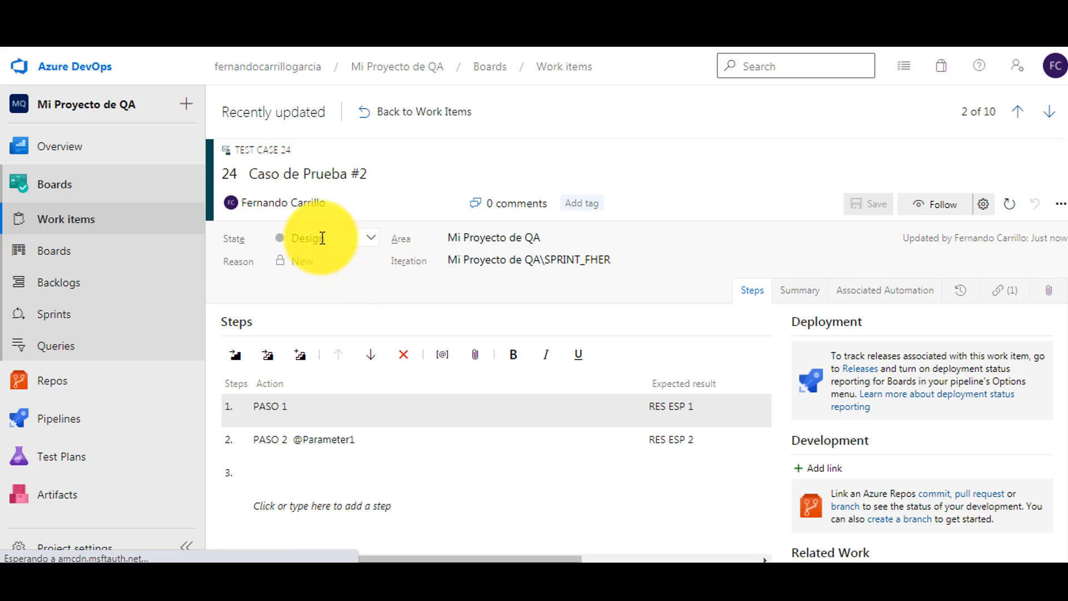
pyautogui.click(368, 244)
pyautogui.click(348, 258)
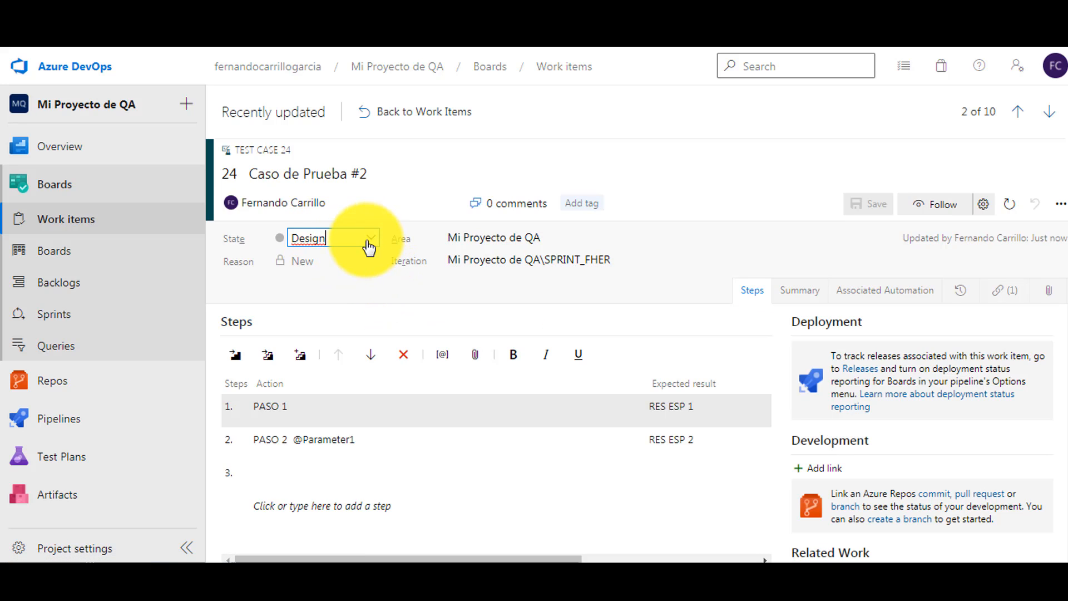
pyautogui.click(367, 245)
pyautogui.click(324, 270)
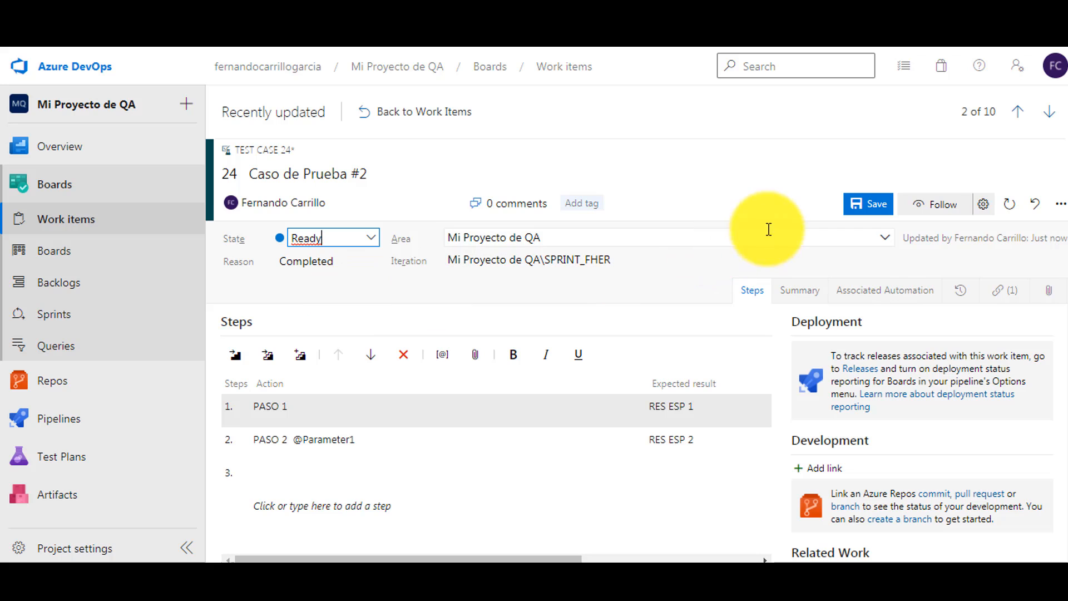
pyautogui.click(867, 205)
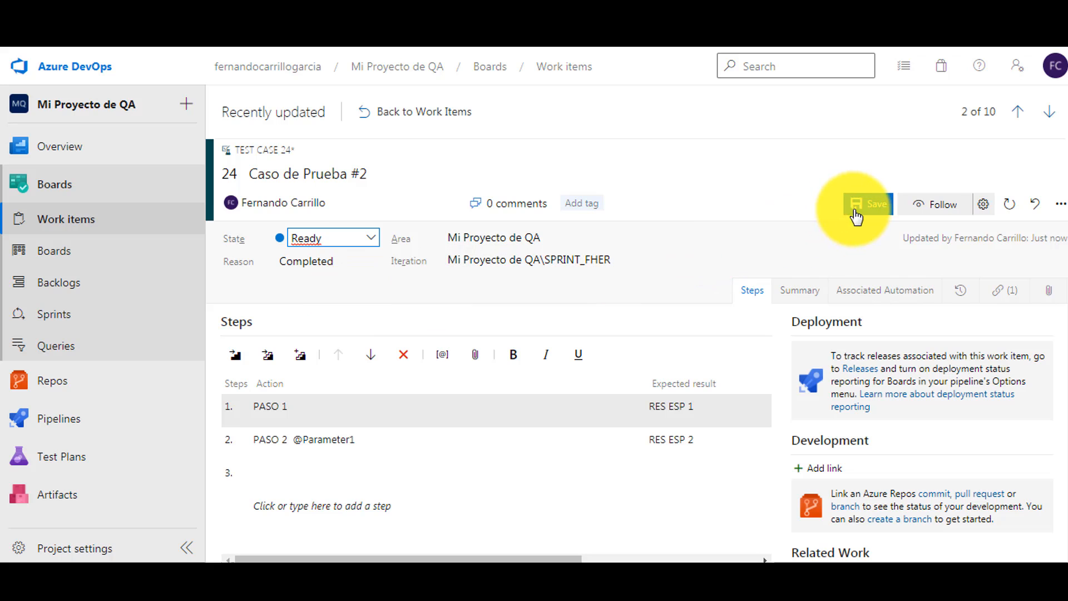
# Return to the work items, open Caso de Prueba #3, set its state to Ready and save it
pyautogui.click(65, 226)
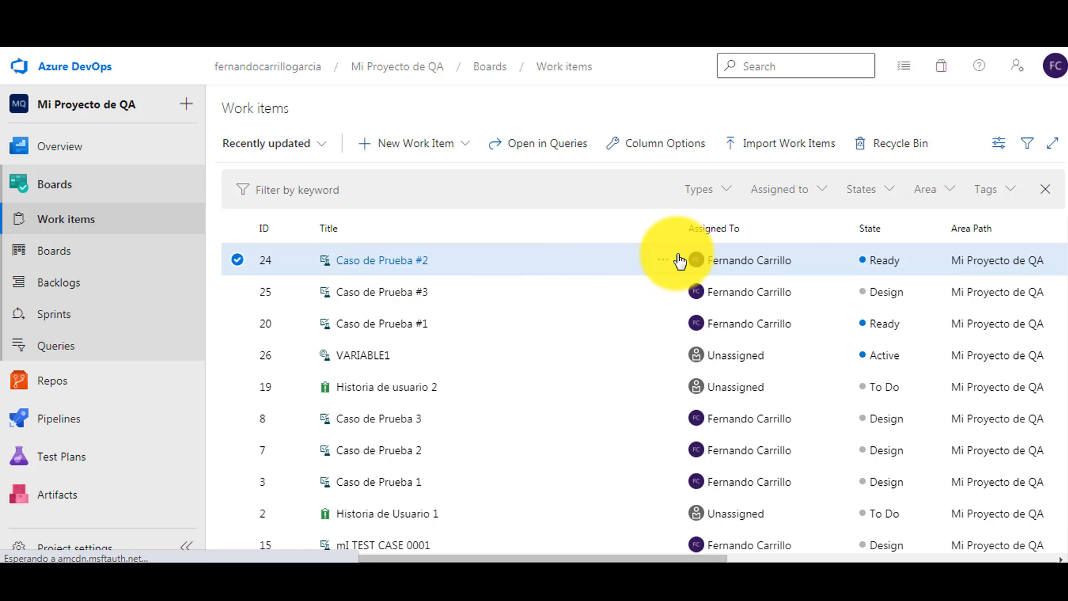
pyautogui.click(412, 292)
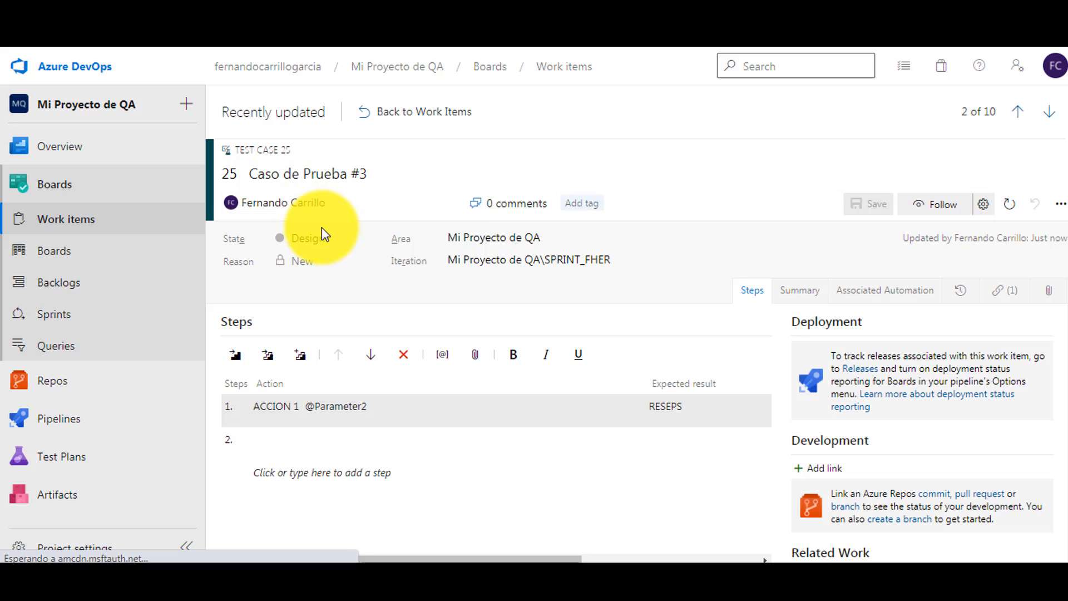
pyautogui.click(320, 237)
pyautogui.click(317, 271)
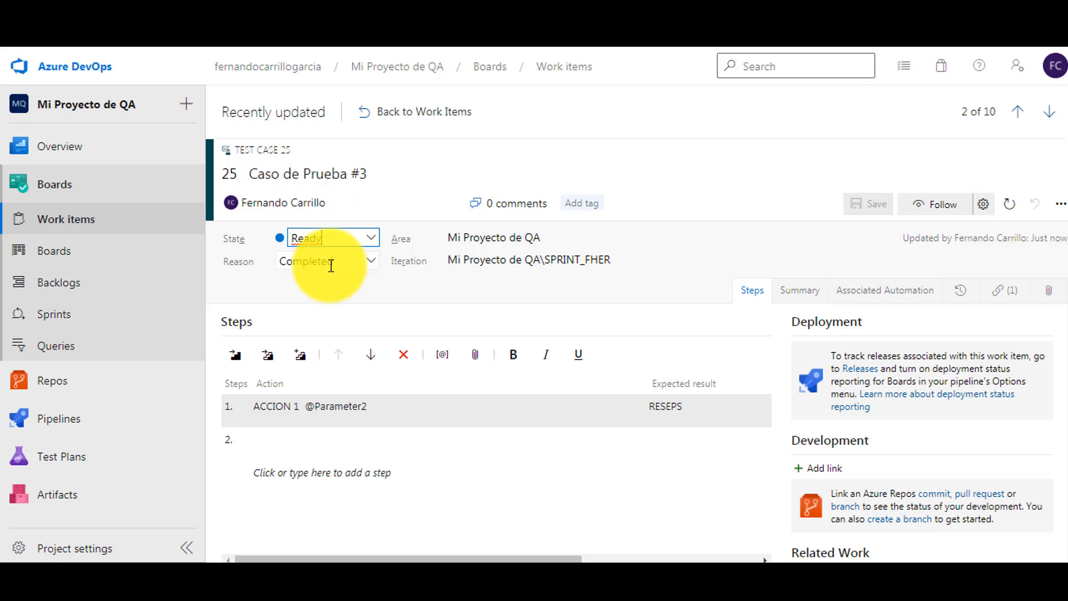
pyautogui.click(856, 205)
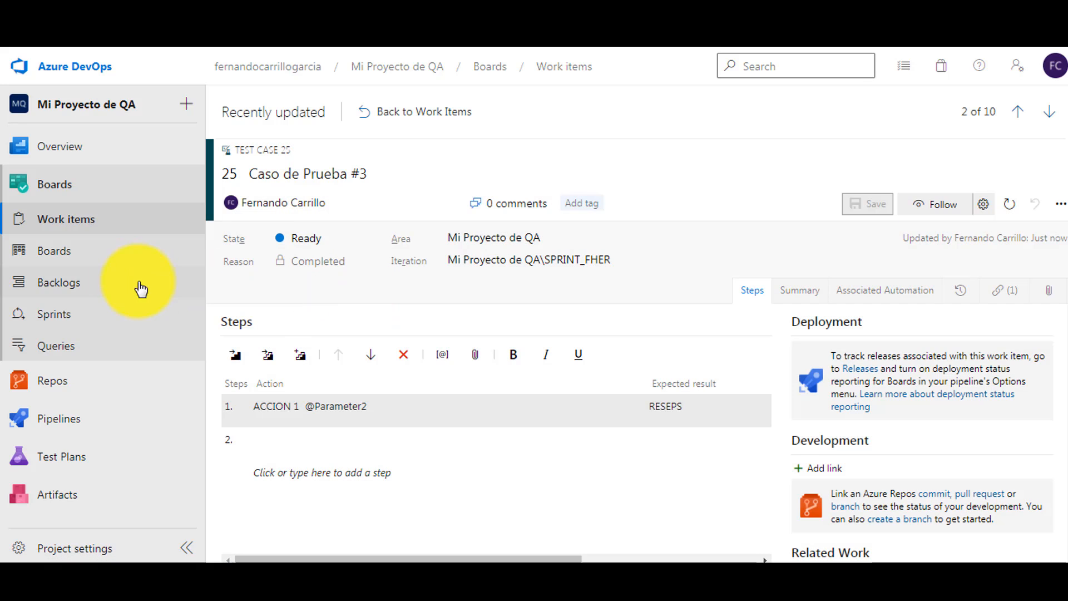
# On the team board, move Historia de usuario 2 to Doing and place it in the current iteration SPRINT_FHER
pyautogui.click(21, 252)
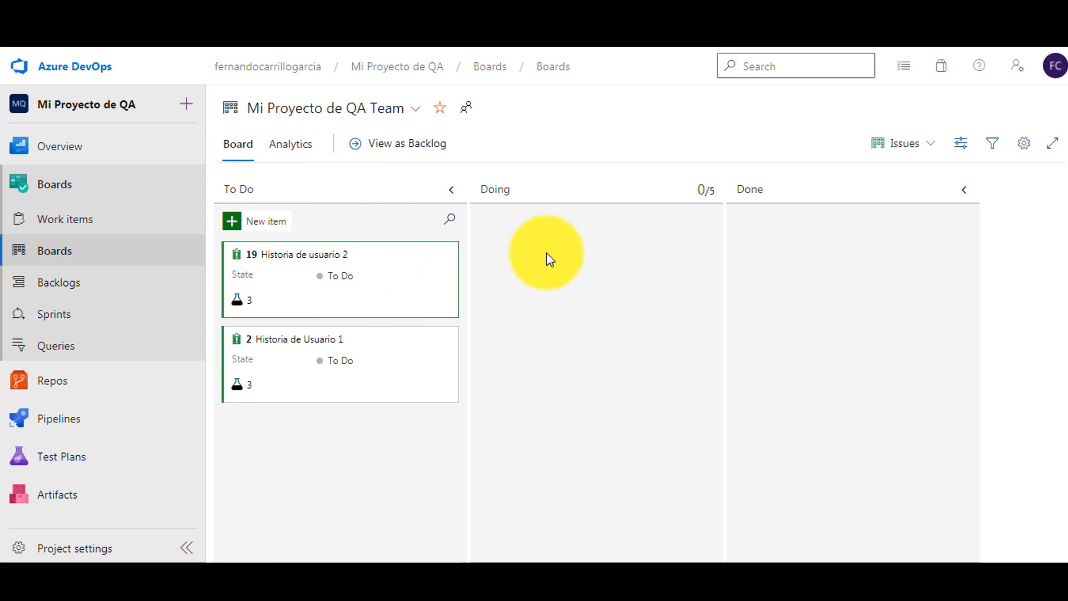
pyautogui.moveTo(374, 262); pyautogui.dragTo(634, 271)
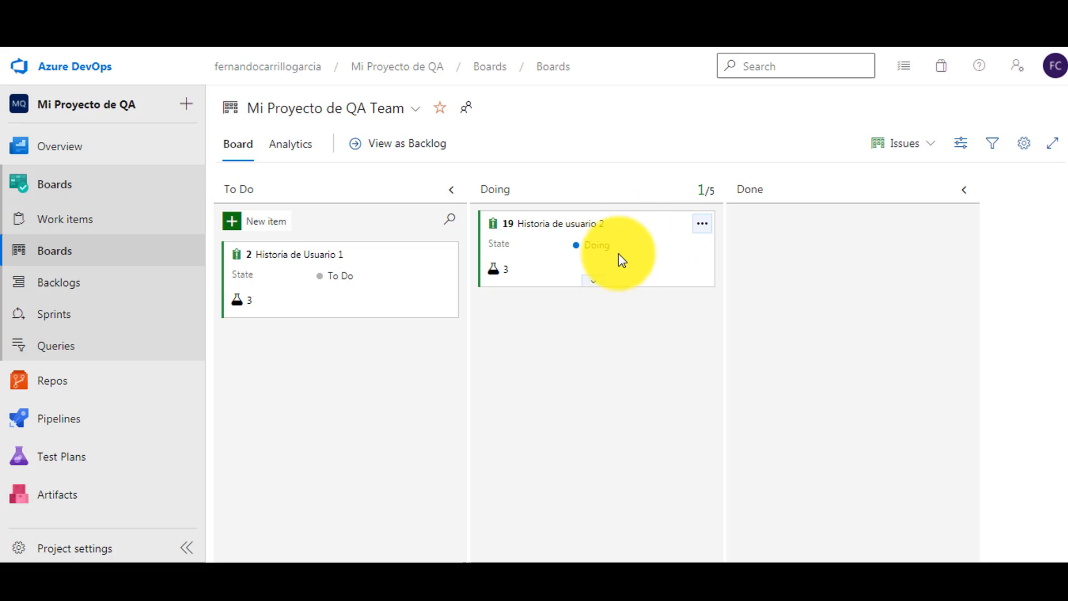
pyautogui.click(704, 227)
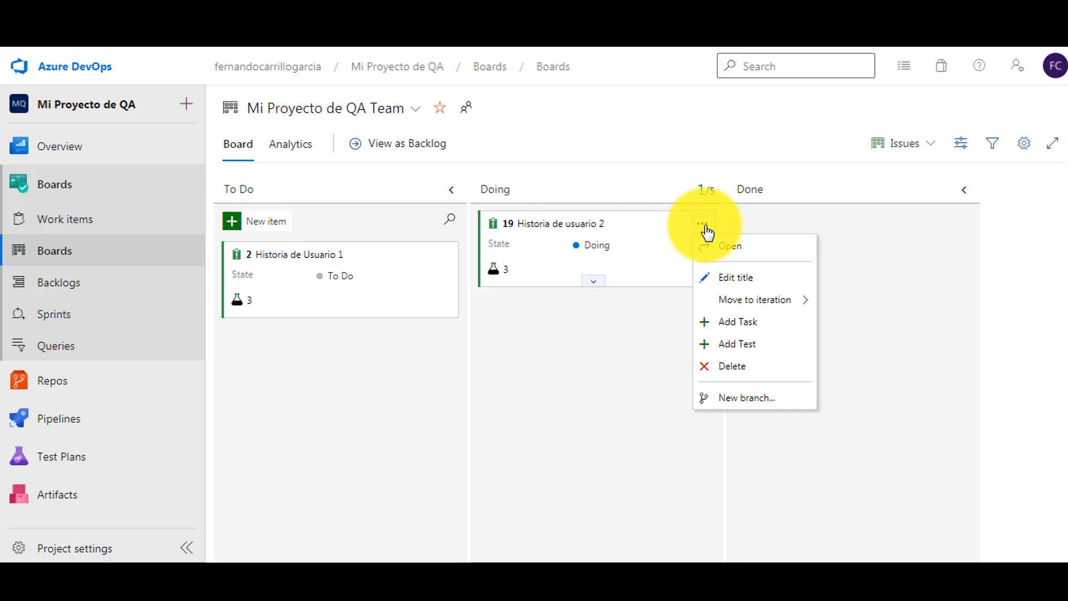
pyautogui.moveTo(755, 306)
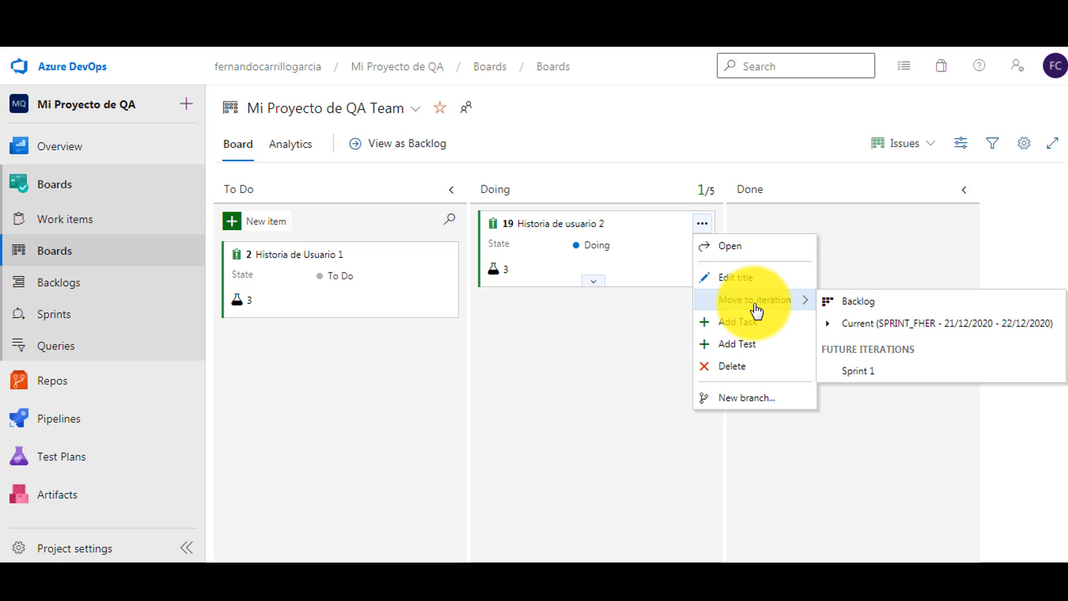
pyautogui.click(924, 326)
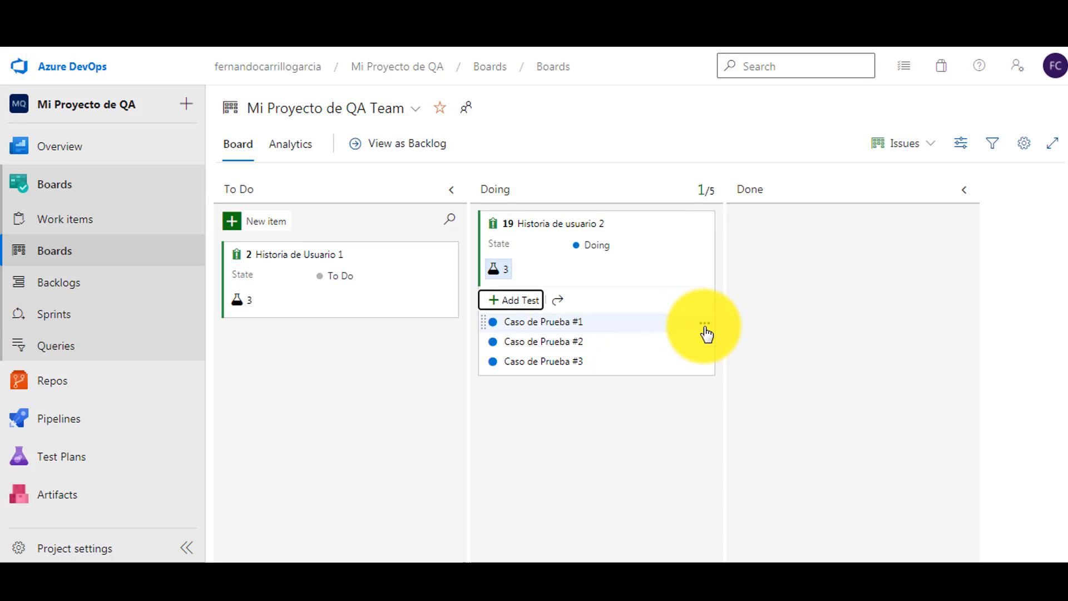
# Mark Caso de Prueba #1 of Historia de usuario 2 as a passed test
pyautogui.click(704, 324)
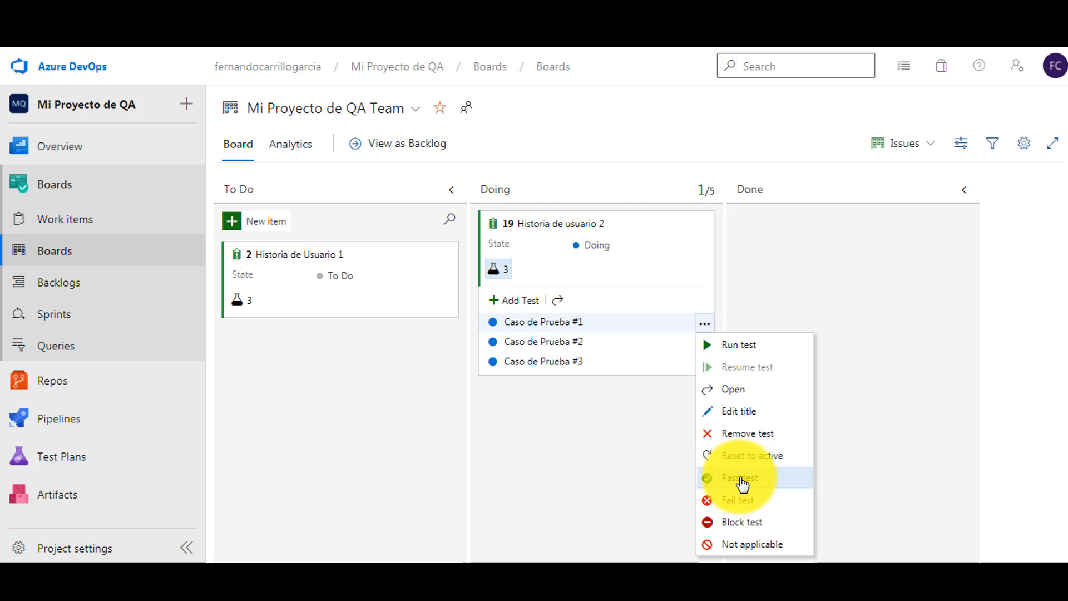
pyautogui.click(744, 485)
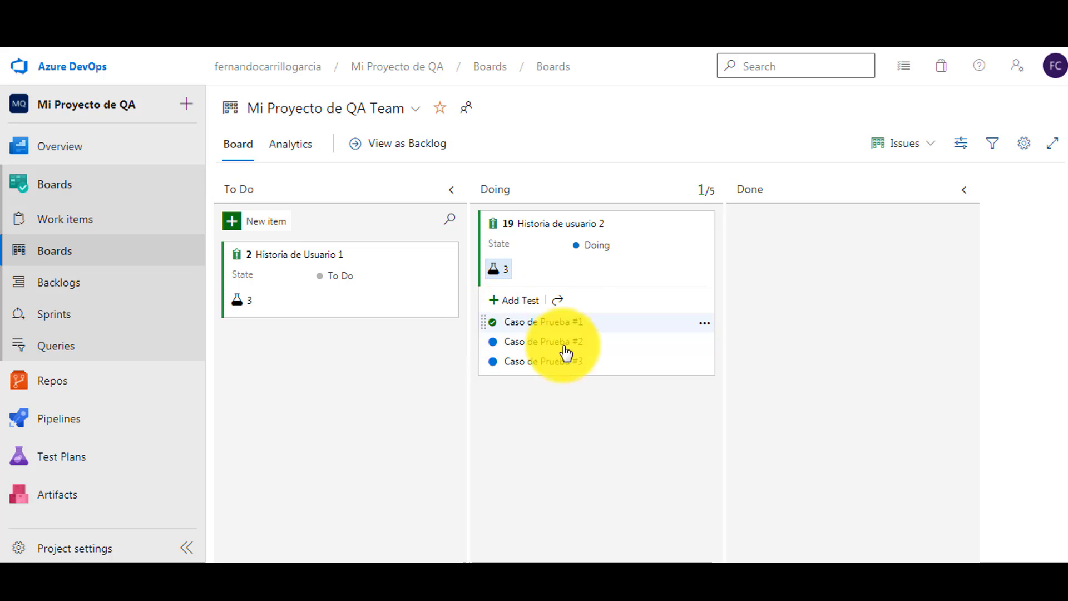
# Run the test Caso de Prueba #2 and pass its steps PASO 1 and PASO 2
pyautogui.click(705, 343)
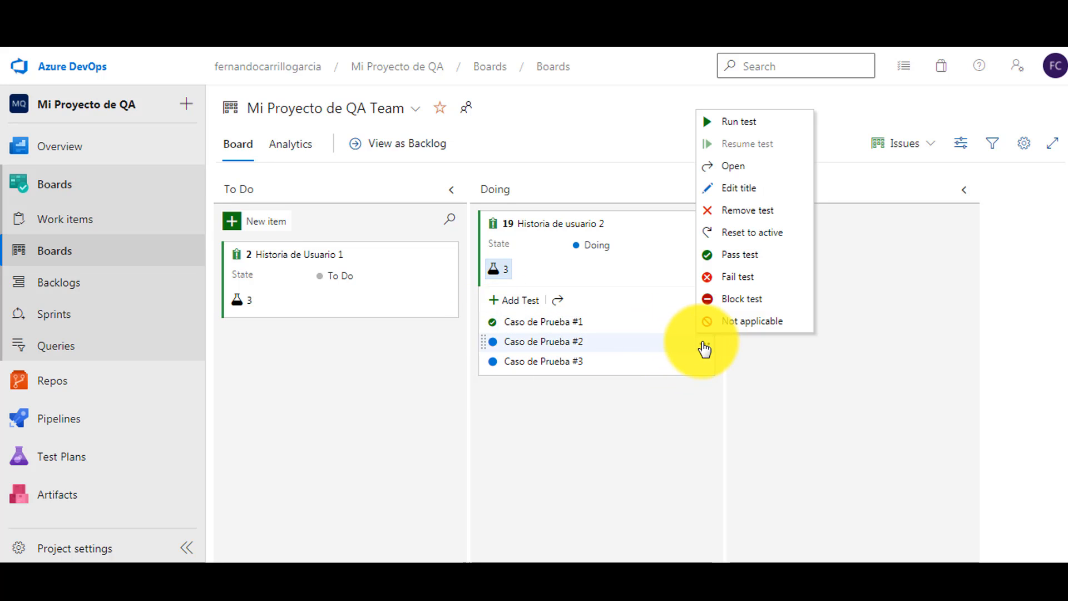
pyautogui.click(740, 129)
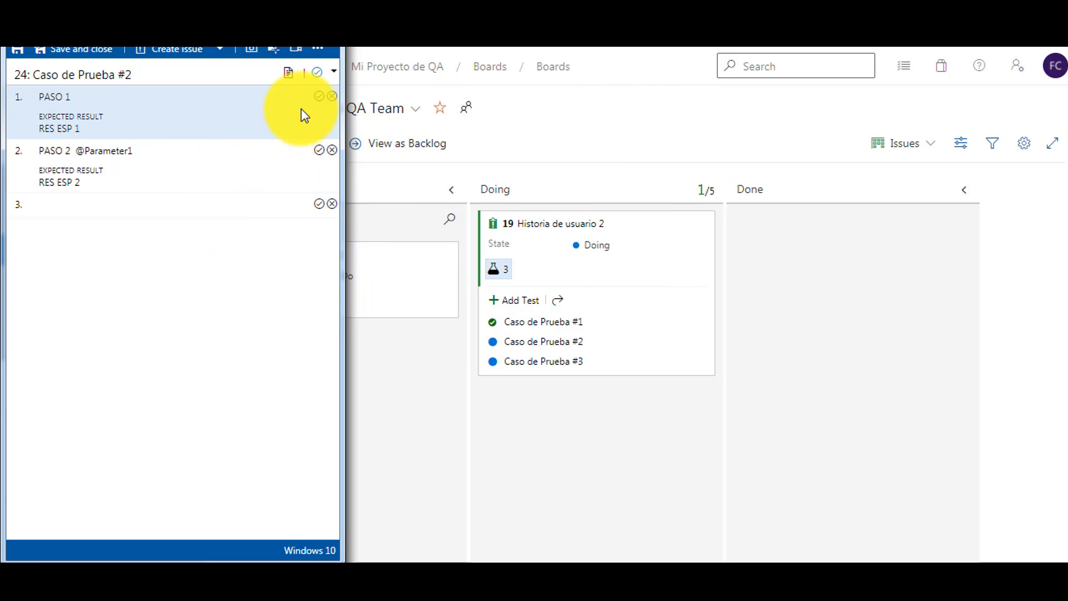
pyautogui.click(320, 97)
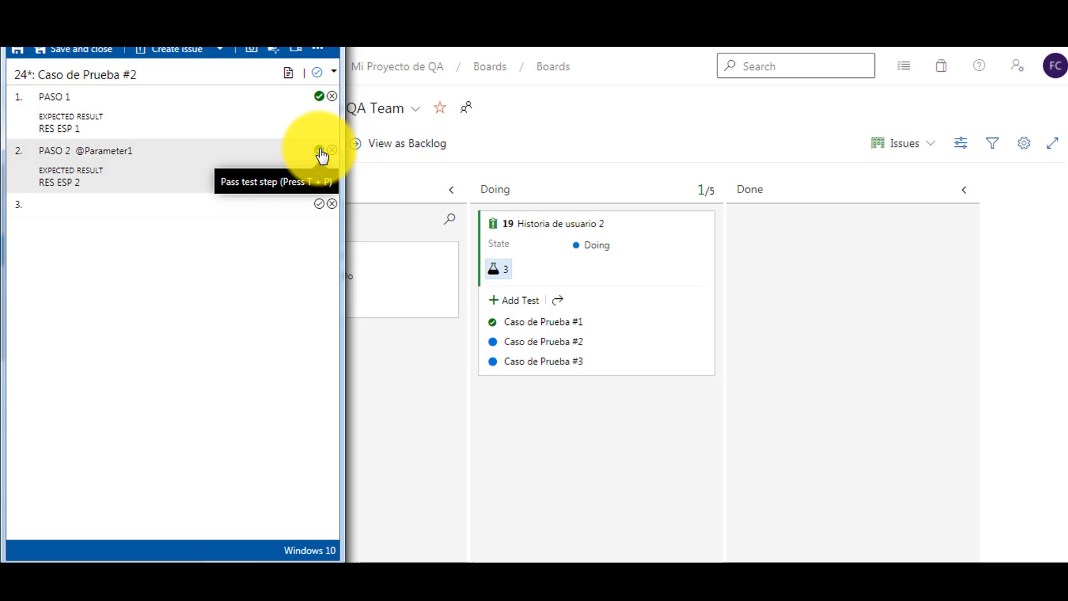
pyautogui.click(320, 150)
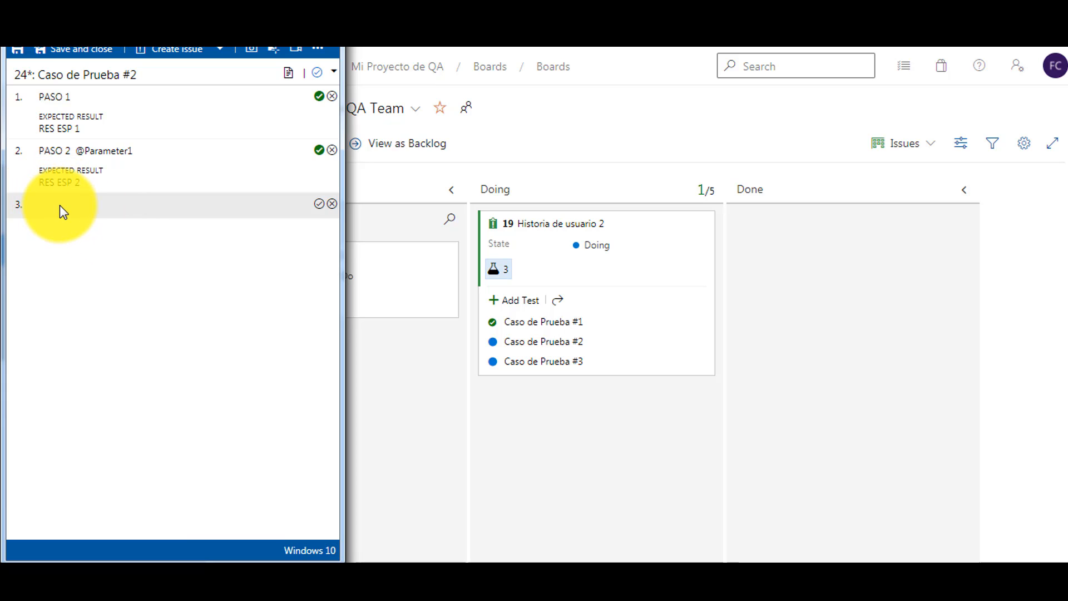
# Fail the third step with the comment "LA RAZON POR LA CUAL NO PASO", then save and close the test run
pyautogui.click(334, 205)
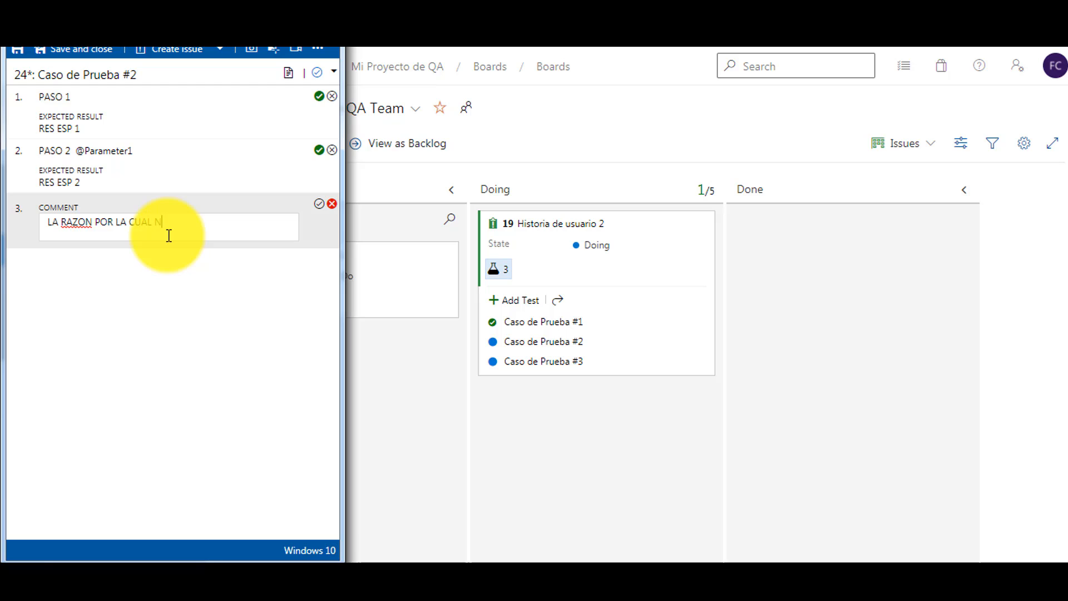
pyautogui.write('LA RAZON POR LA CUAL NO PASO')
pyautogui.press('Return')
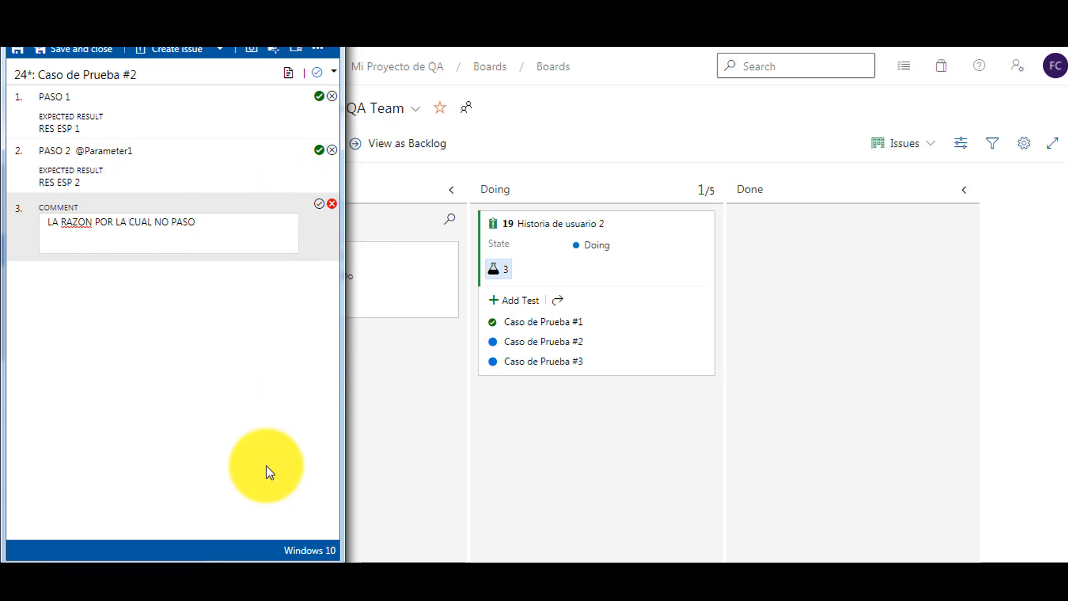
pyautogui.click(266, 468)
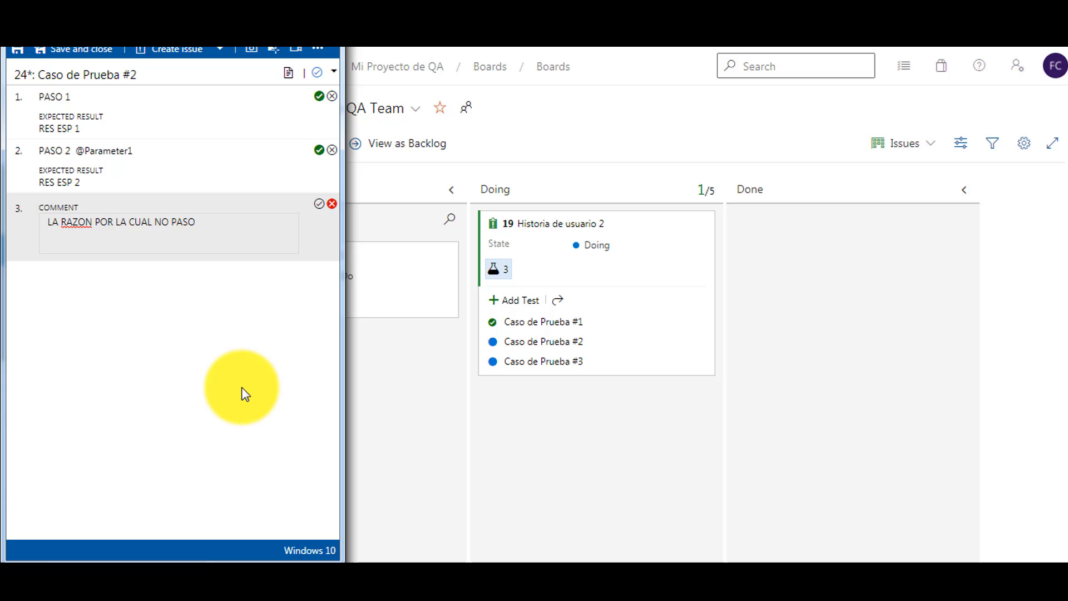
pyautogui.click(86, 56)
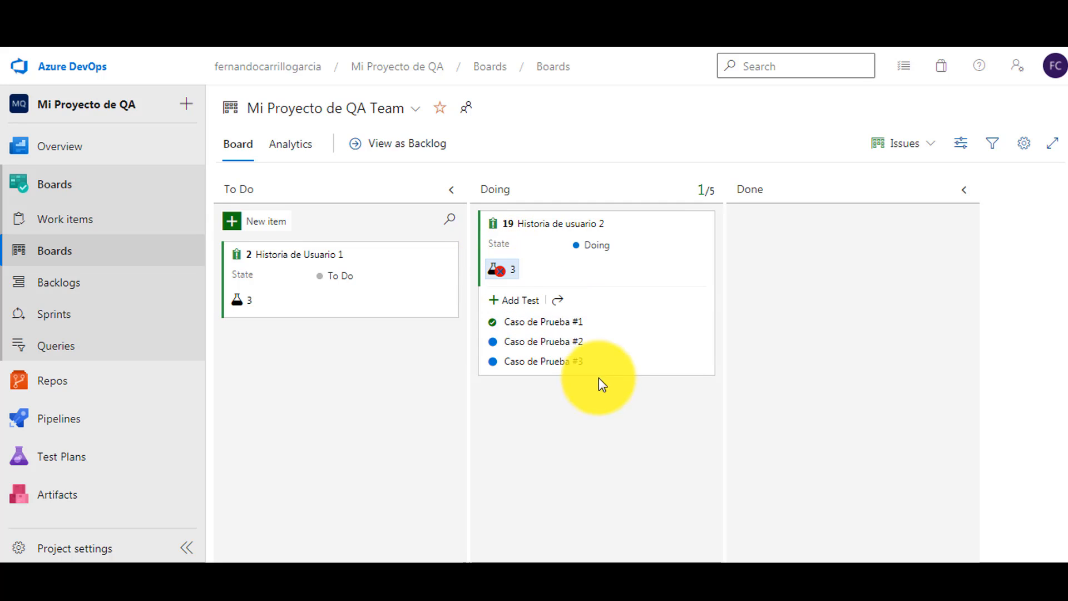
# Check the test result summary of Historia de usuario 2, then run Caso de Prueba #3 and show the runner's additional options
pyautogui.moveTo(496, 274)
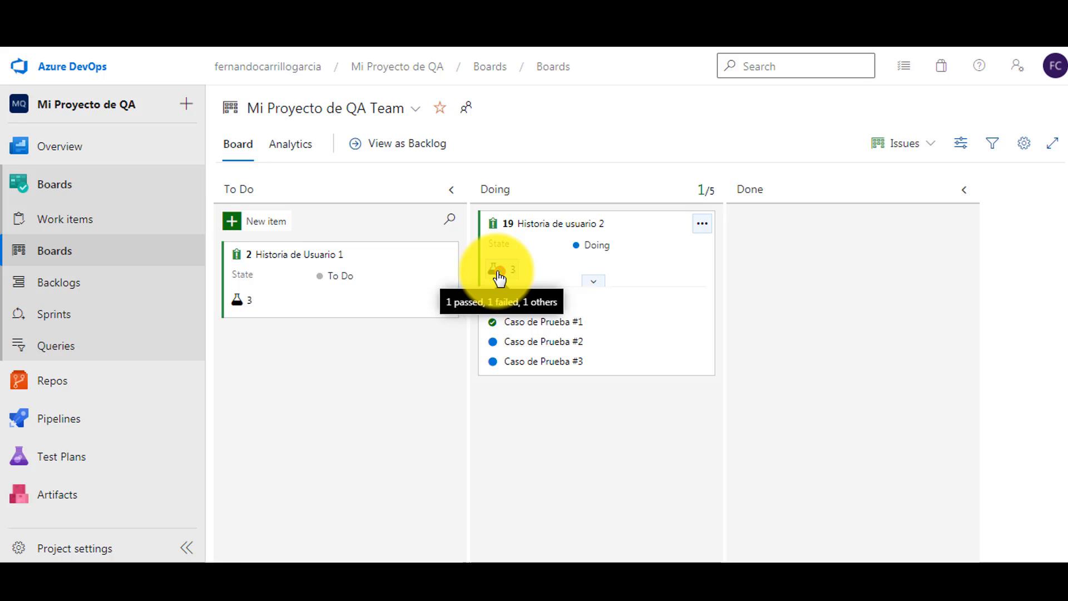
pyautogui.click(708, 369)
pyautogui.click(756, 144)
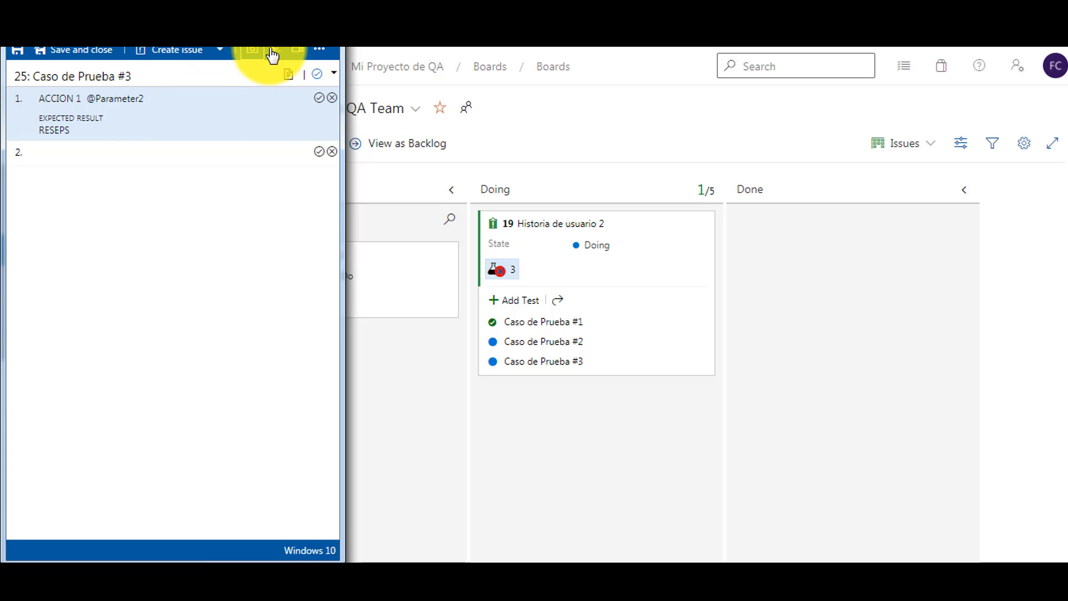
pyautogui.click(318, 55)
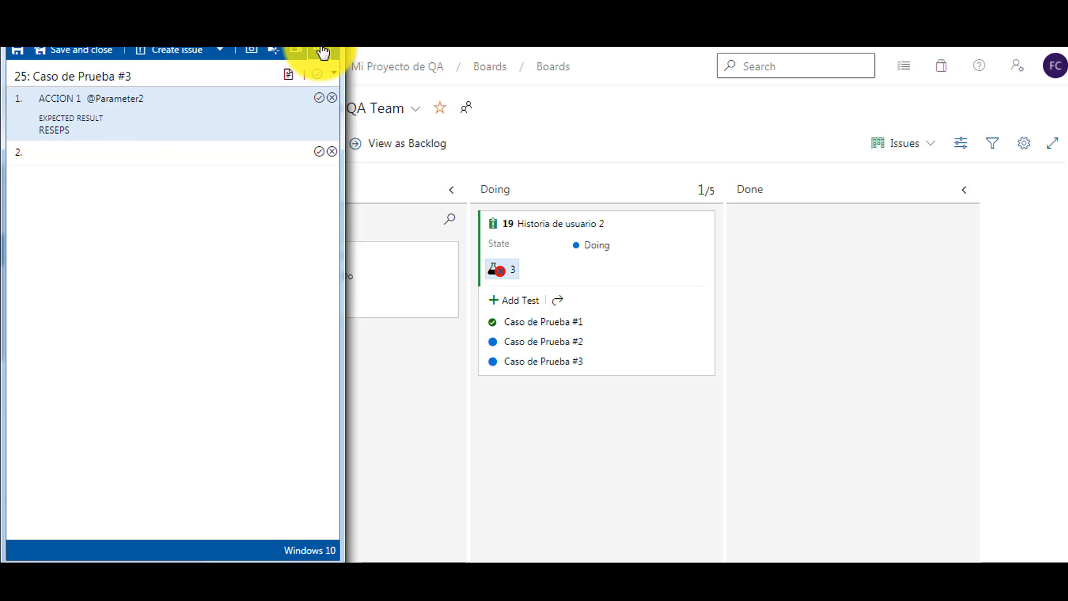
pyautogui.click(322, 53)
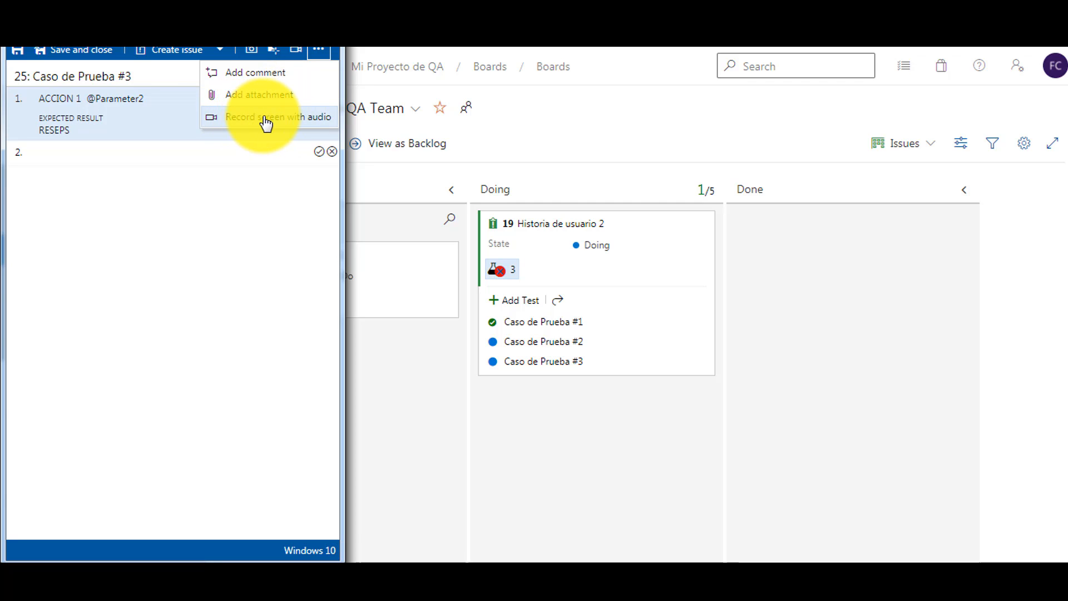
# Fail both steps of Caso de Prueba #3, entering the comment "LA RAZON" on the first step
pyautogui.click(223, 179)
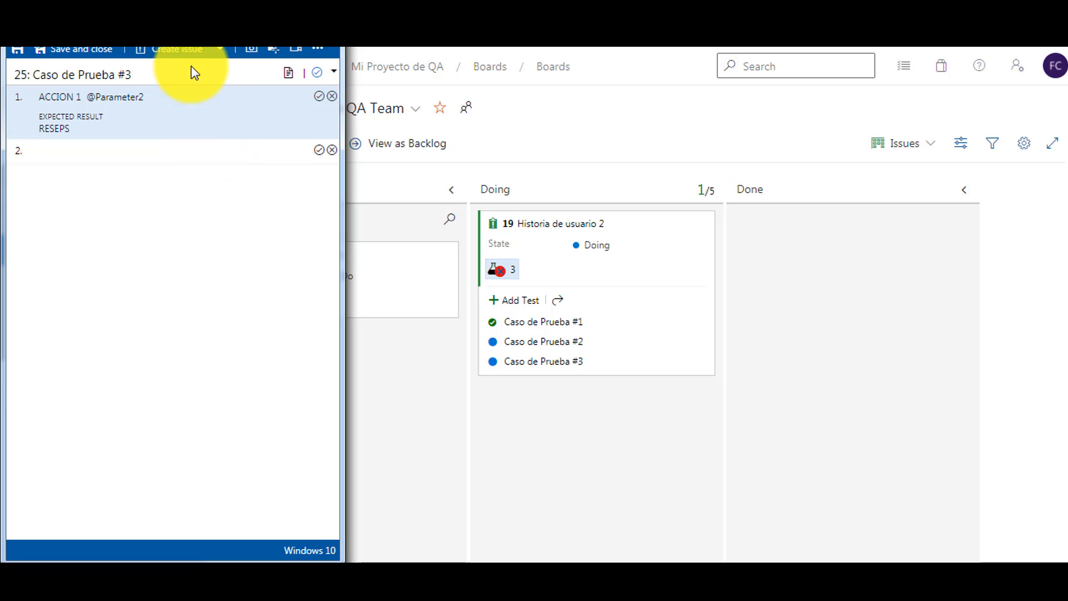
pyautogui.click(332, 97)
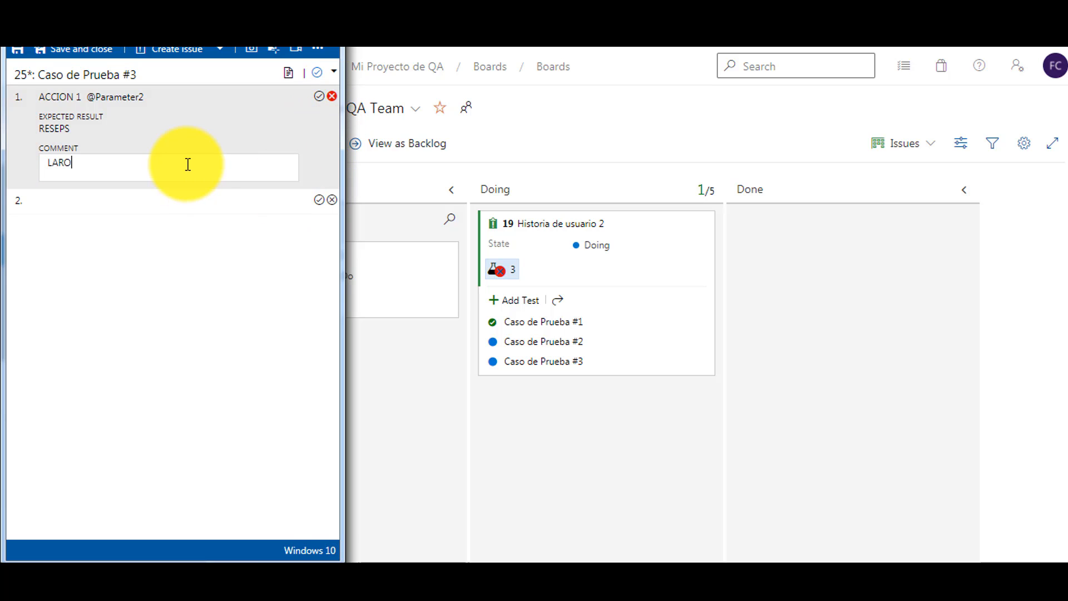
pyautogui.press('Return')
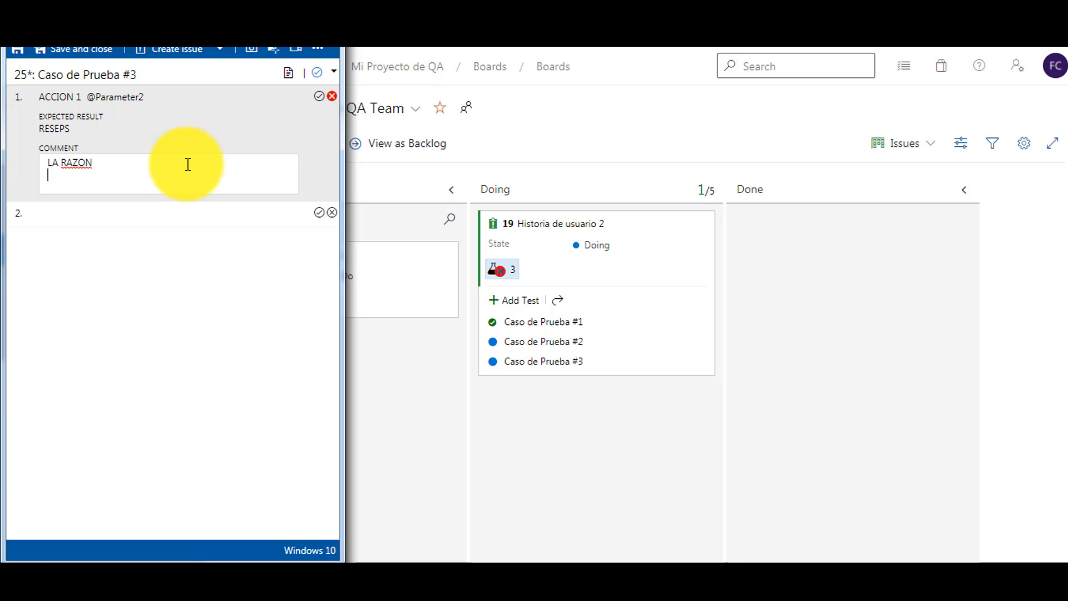
pyautogui.click(332, 212)
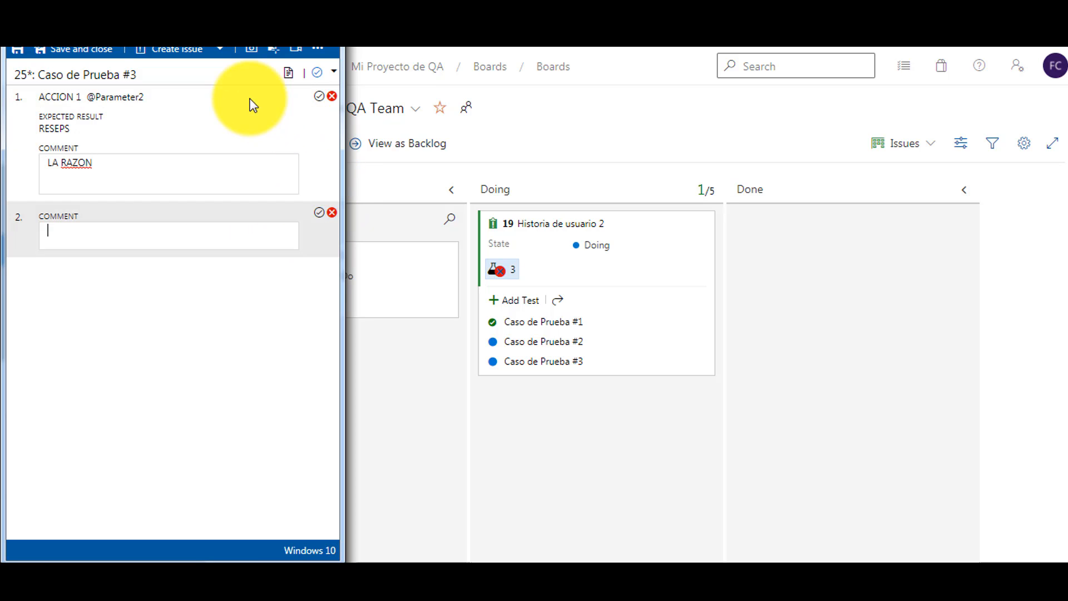
# Create and save an issue titled "ESTOY DOCUMENTANDO UNA FALLA" from the test run, then save and close the run
pyautogui.click(172, 53)
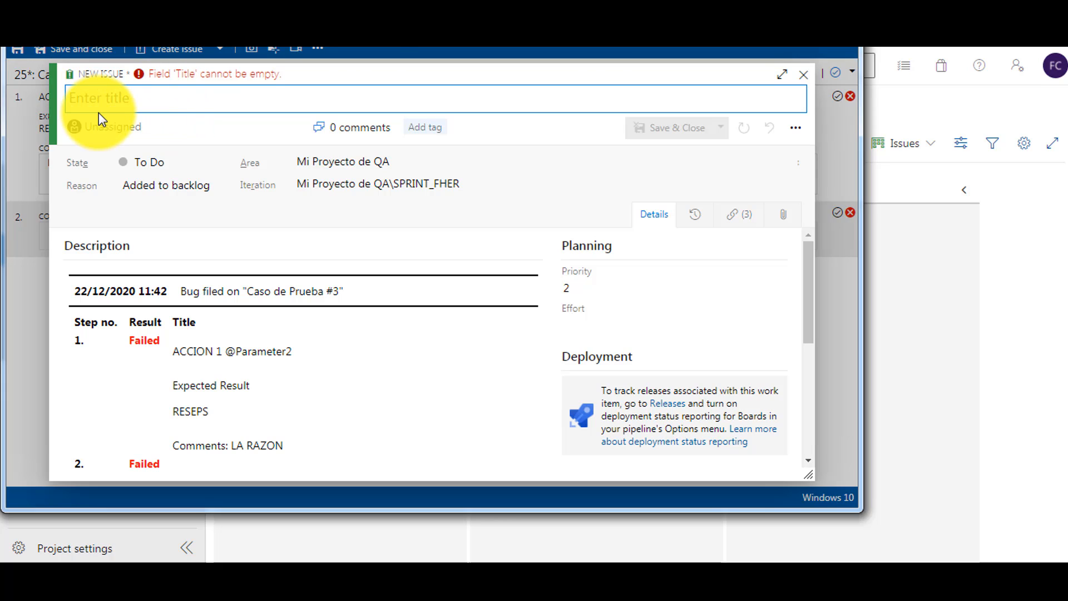
pyautogui.write('ESTOY DOCU')
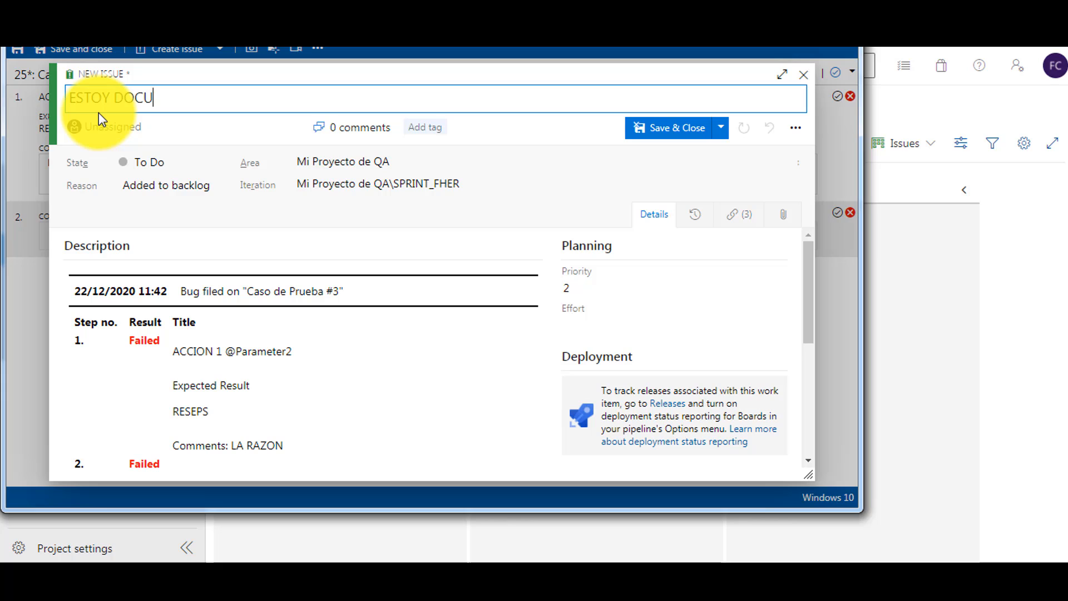
pyautogui.write('MENTANDO UN')
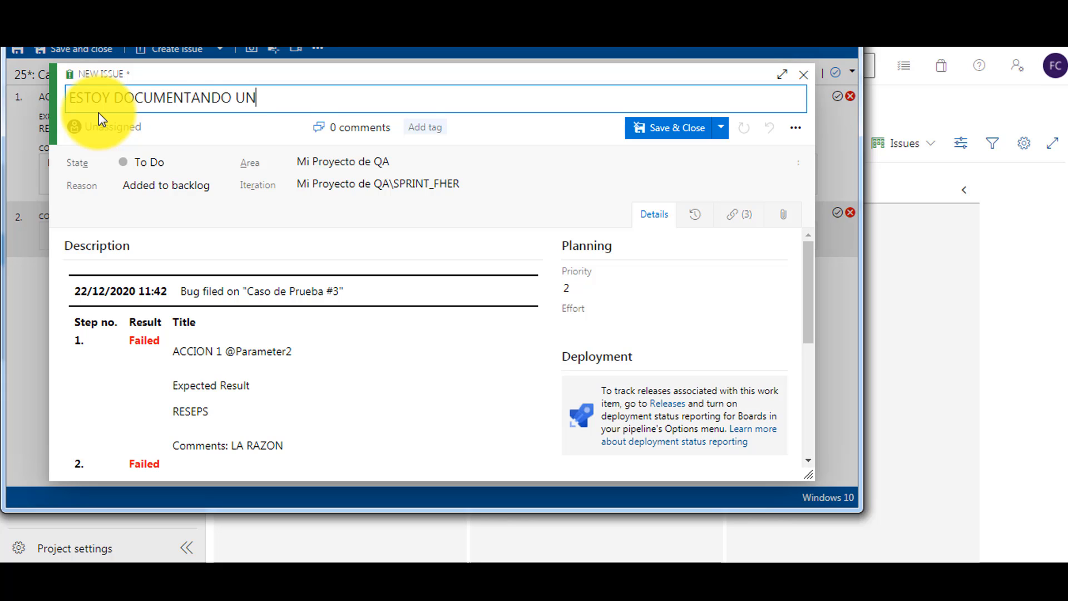
pyautogui.write('A FALLA')
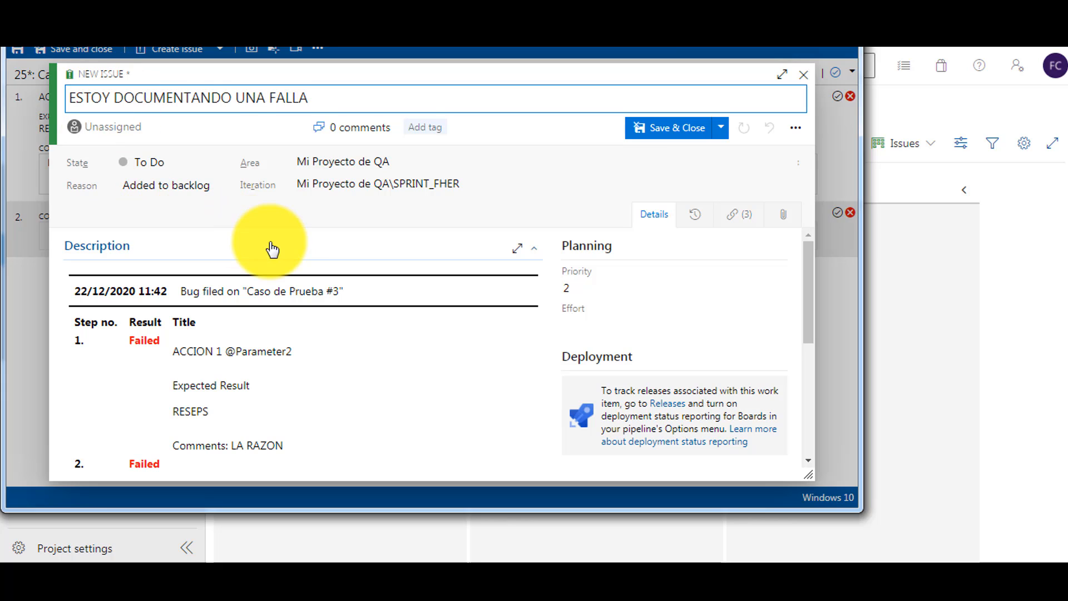
pyautogui.scroll(-3, 262, 285)
pyautogui.scroll(3, 263, 285)
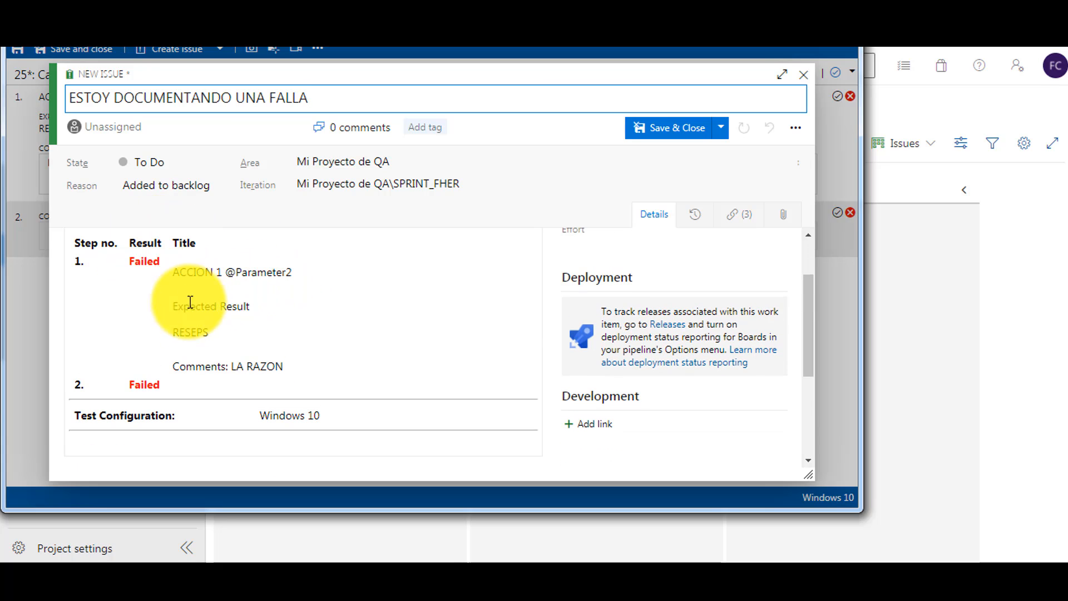
pyautogui.scroll(-3, 220, 357)
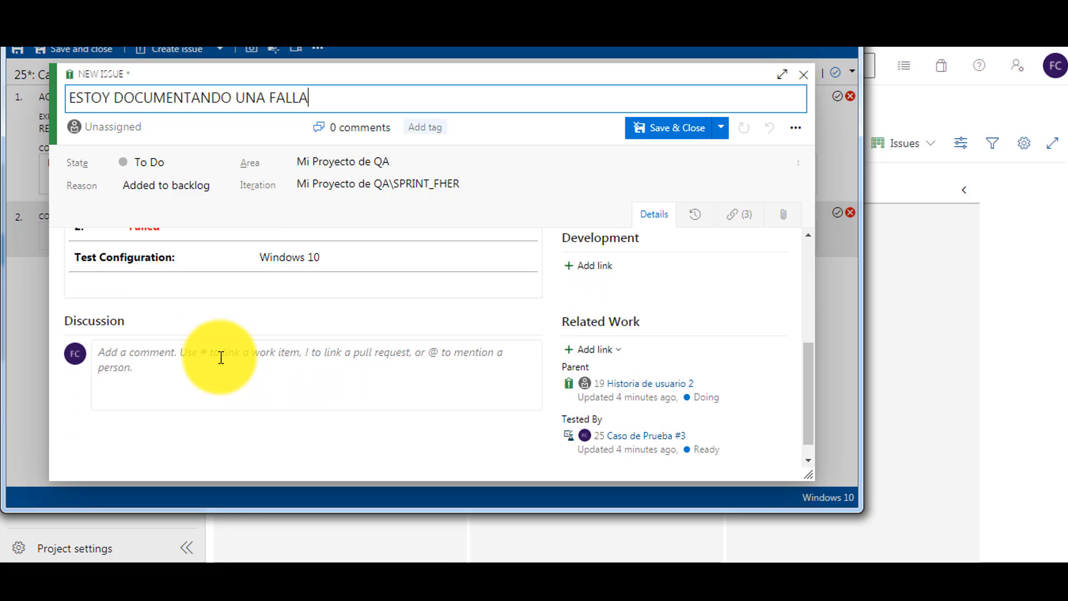
pyautogui.scroll(5, 221, 358)
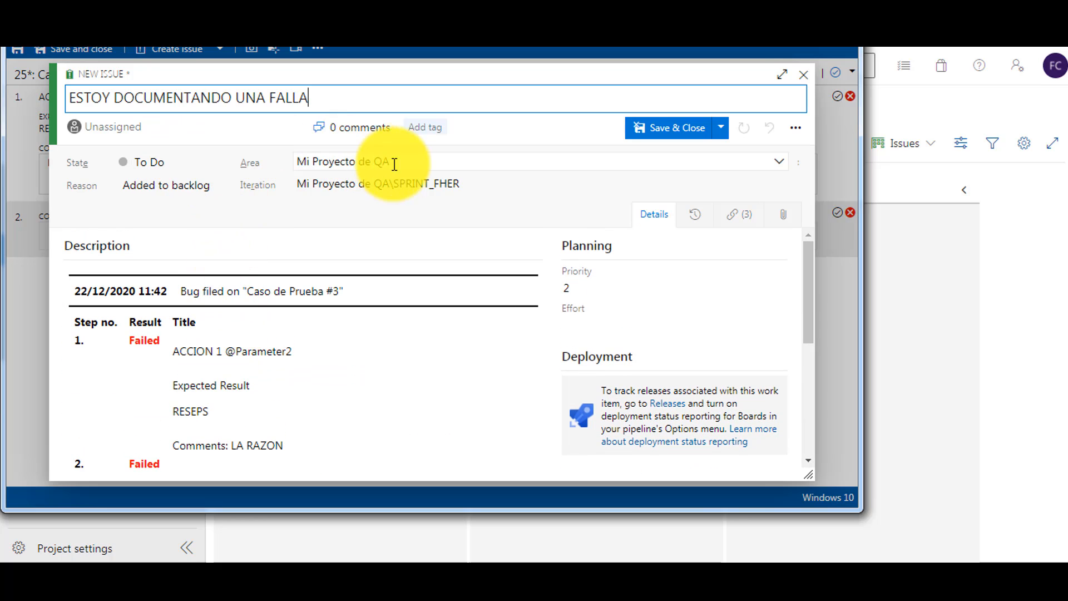
pyautogui.click(665, 134)
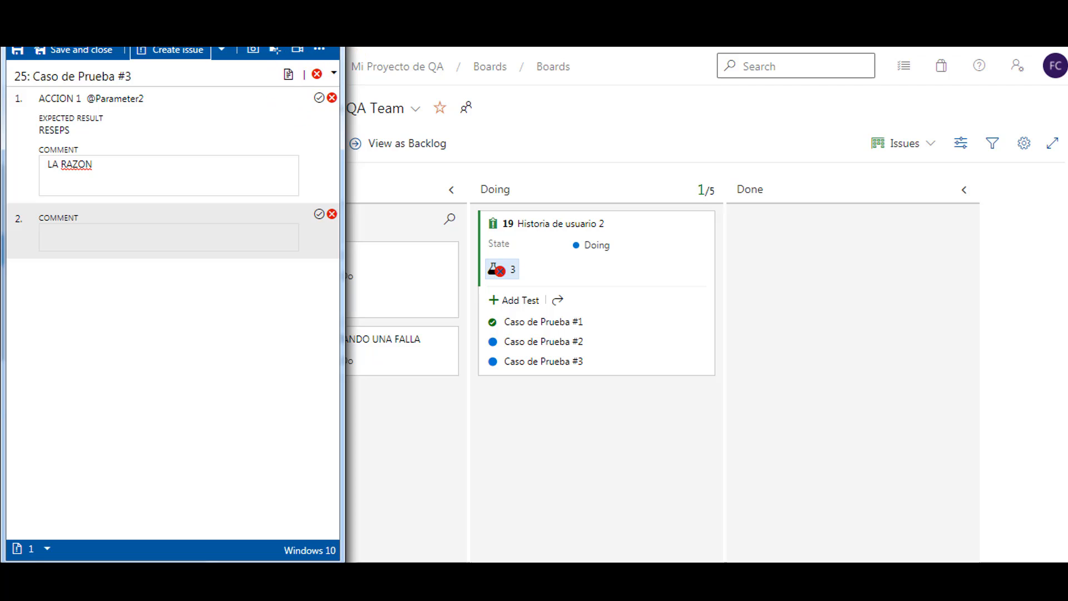
pyautogui.click(87, 56)
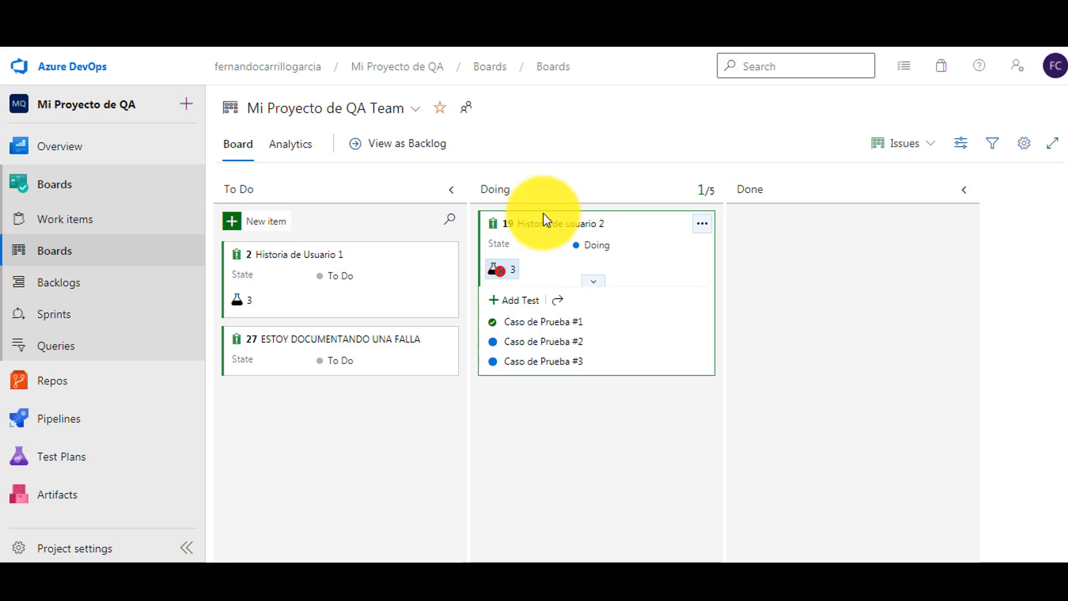
# Open the issue ESTOY DOCUMENTANDO UNA FALLA from the work items list and review its description and related work
pyautogui.click(60, 189)
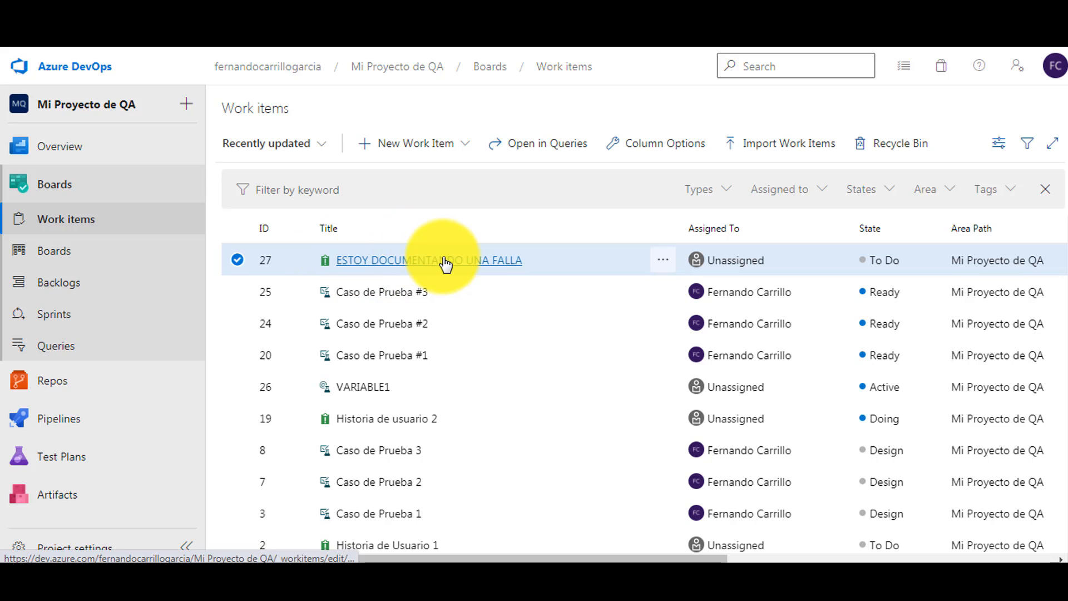
pyautogui.click(390, 263)
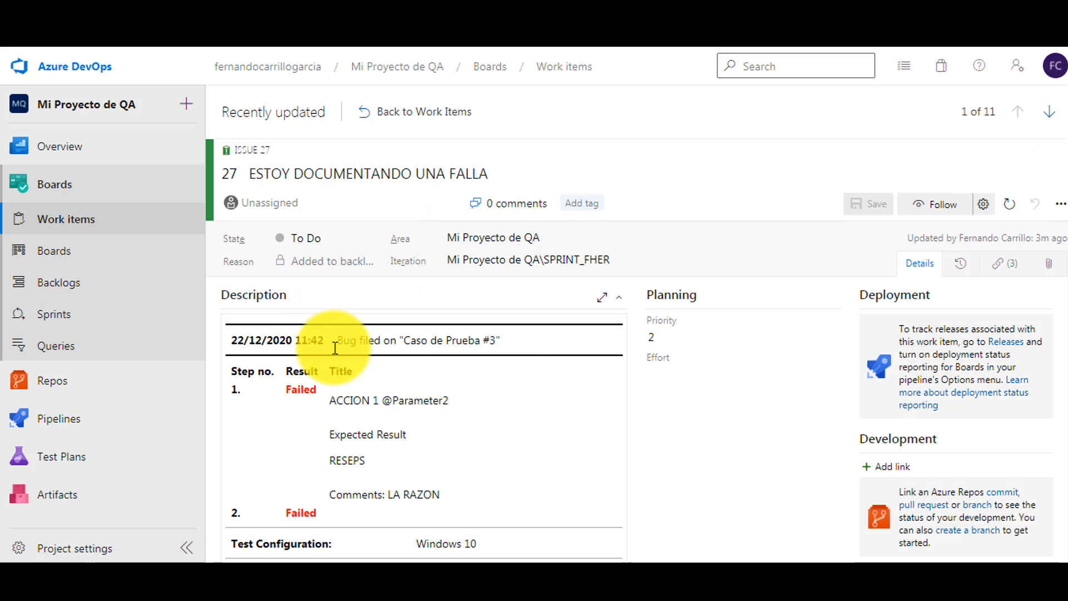
pyautogui.scroll(-3, 510, 365)
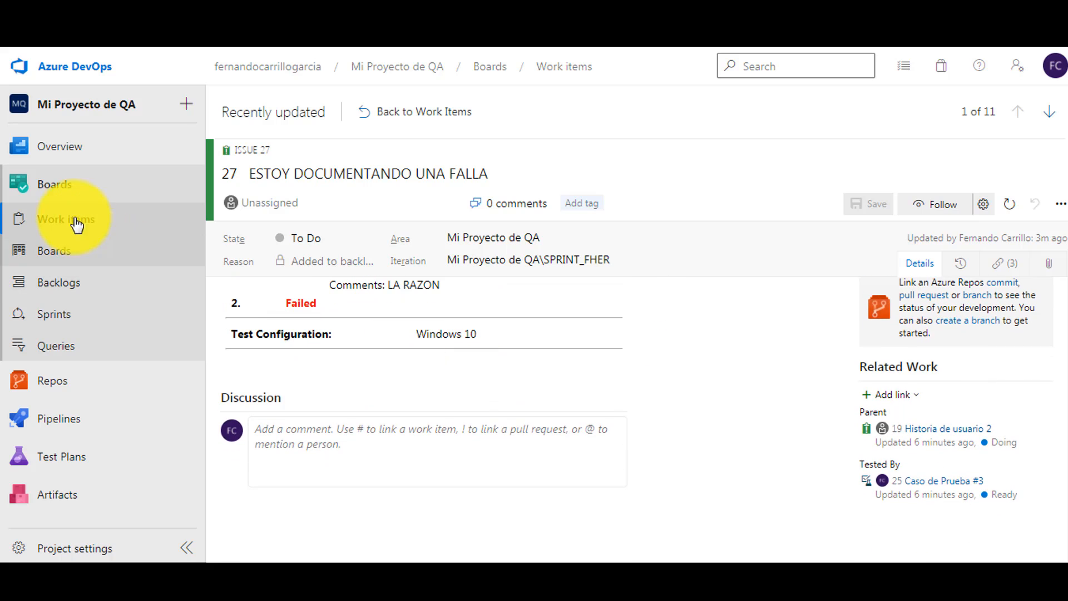
pyautogui.click(57, 193)
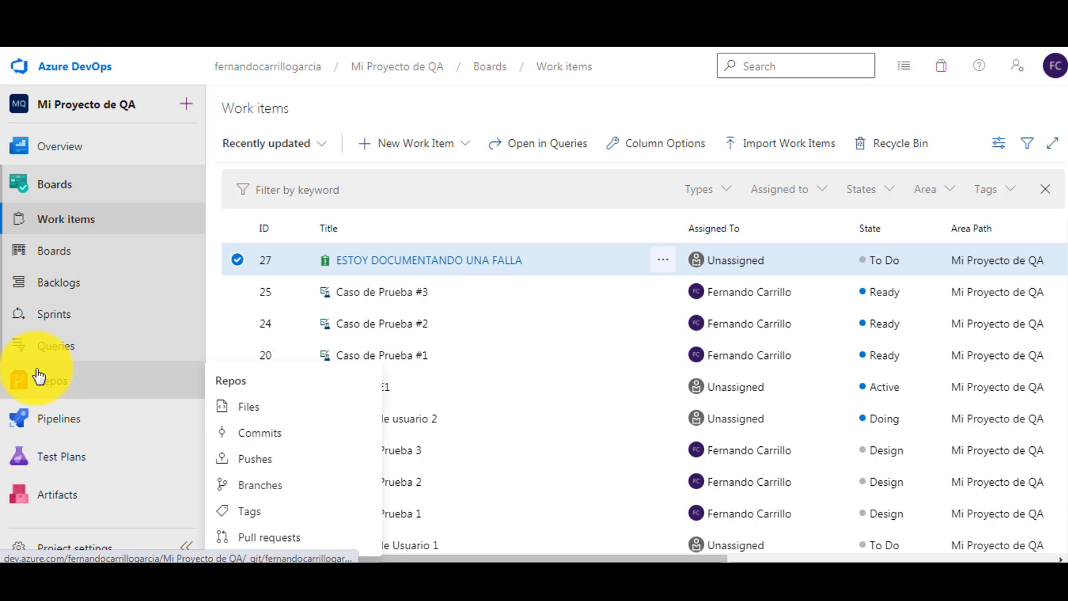
# Open run 10 of Historia de usuario 2 from the recent test runs and examine its summary, test results and filter options
pyautogui.moveTo(59, 457)
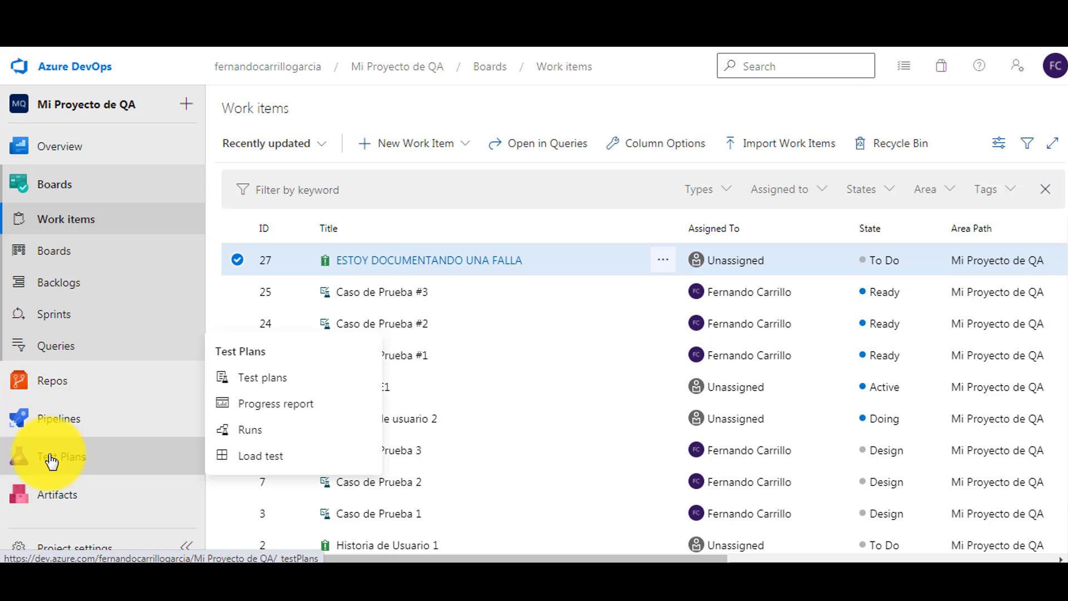
pyautogui.click(264, 437)
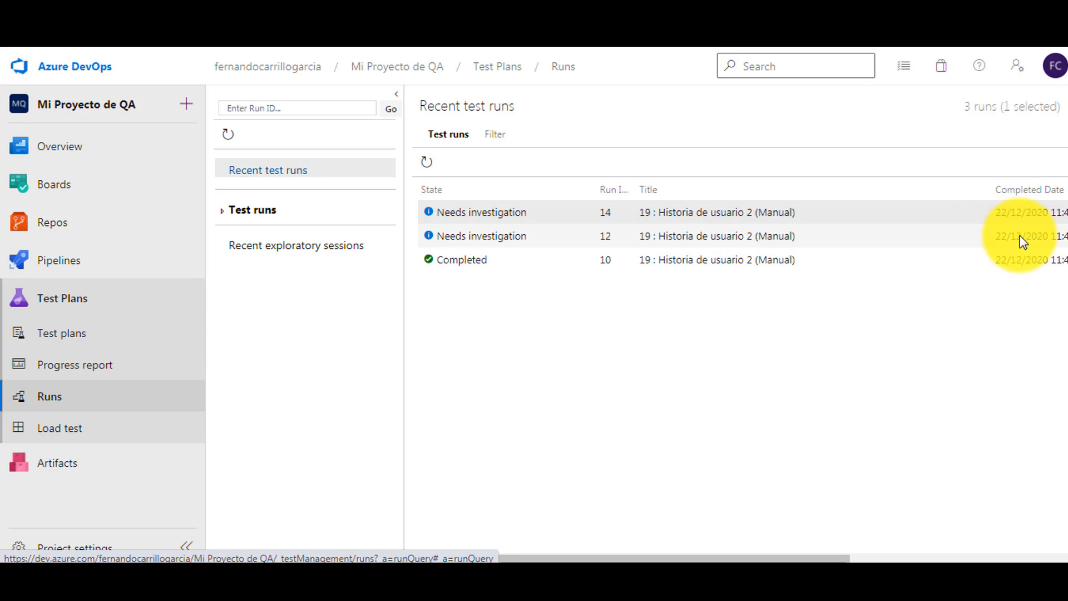
pyautogui.doubleClick(545, 260)
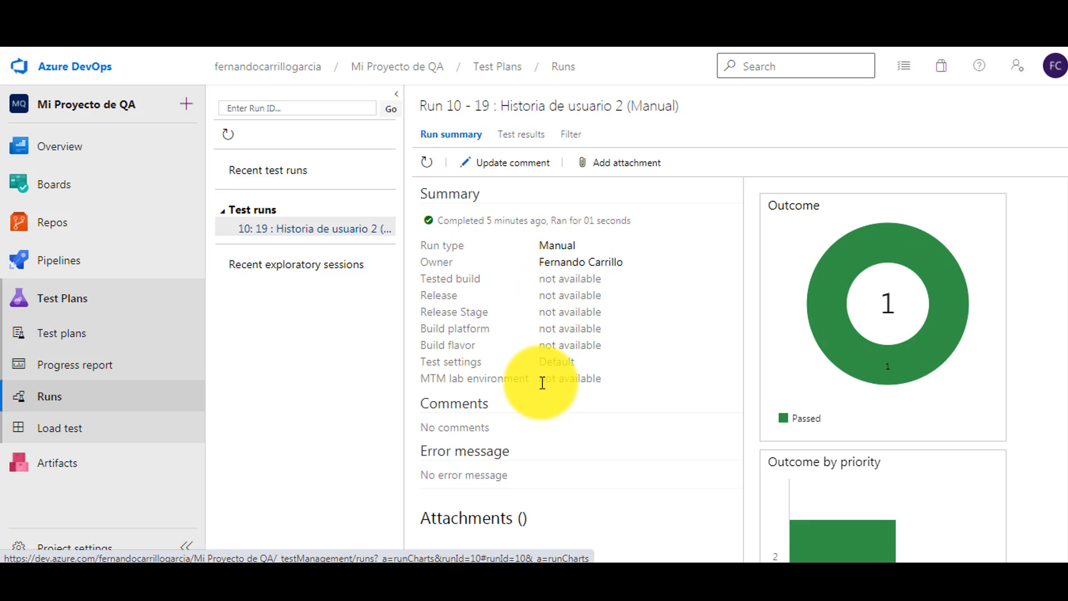
pyautogui.click(517, 167)
pyautogui.click(761, 186)
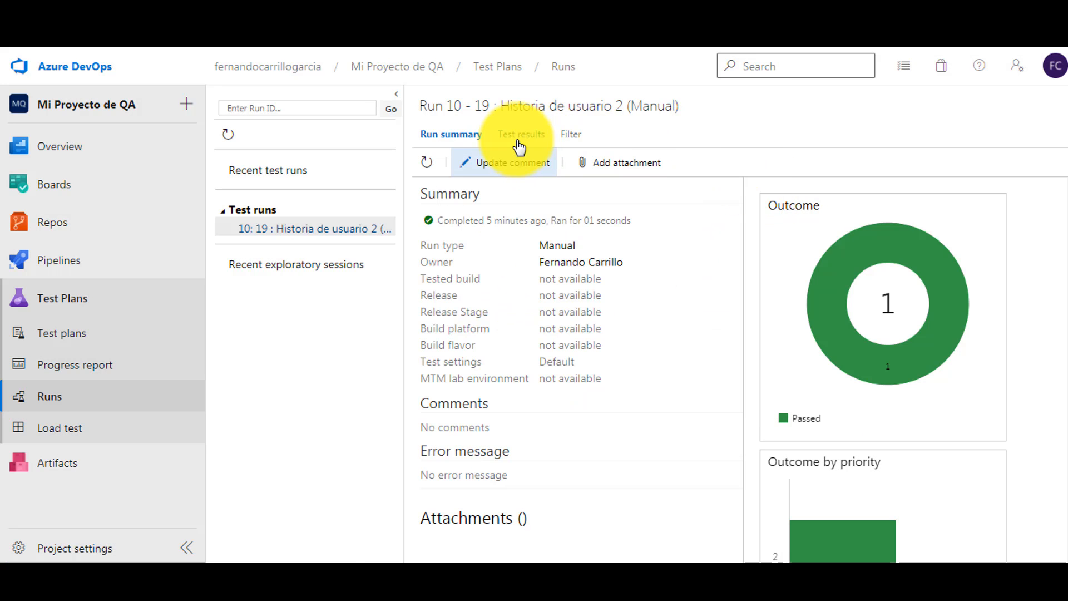
pyautogui.click(518, 139)
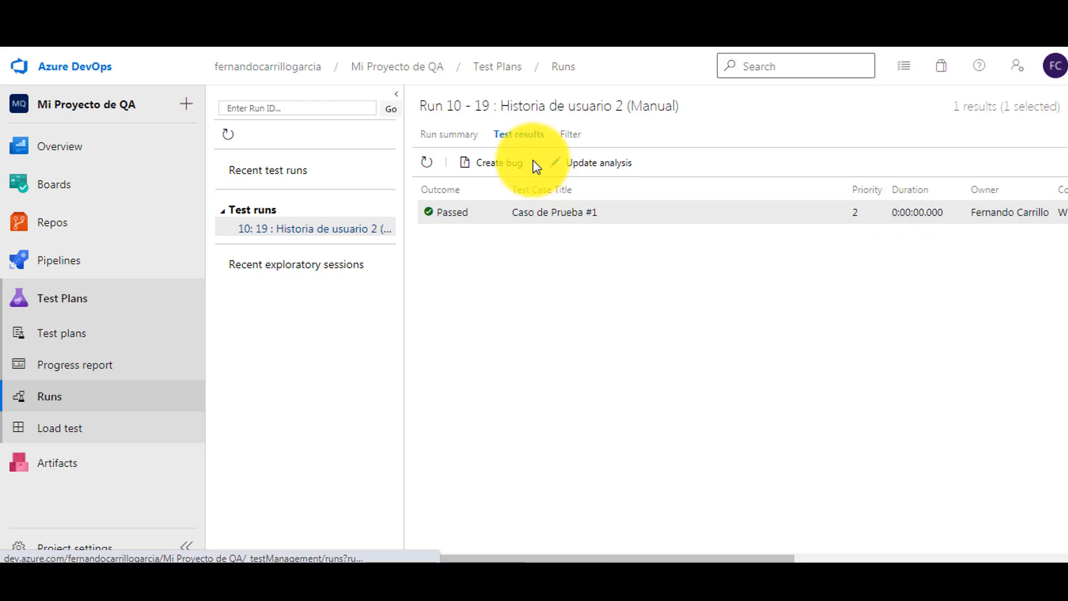
pyautogui.click(571, 136)
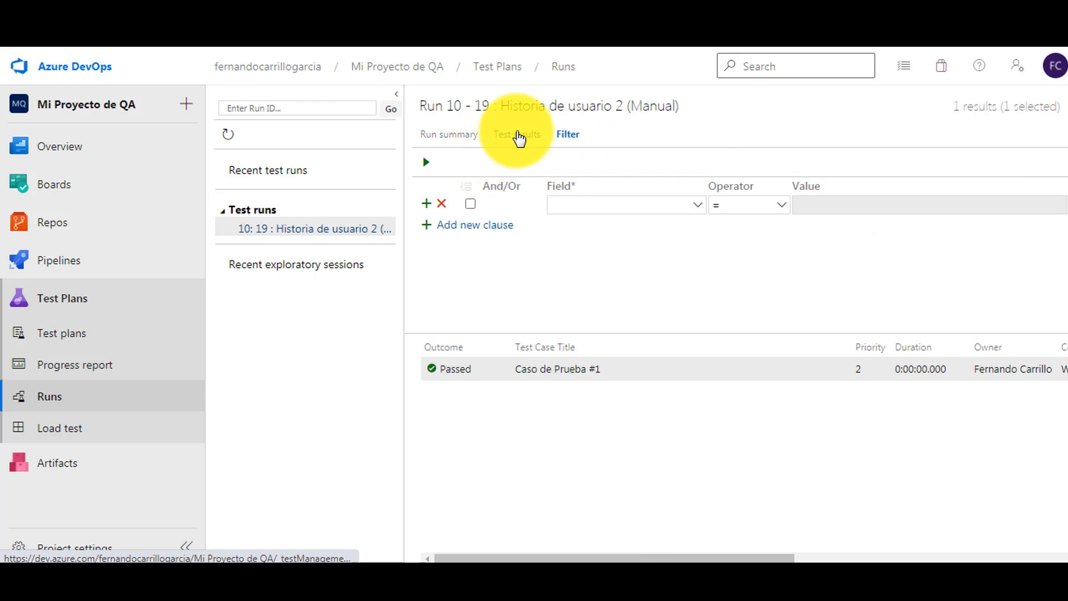
pyautogui.click(519, 138)
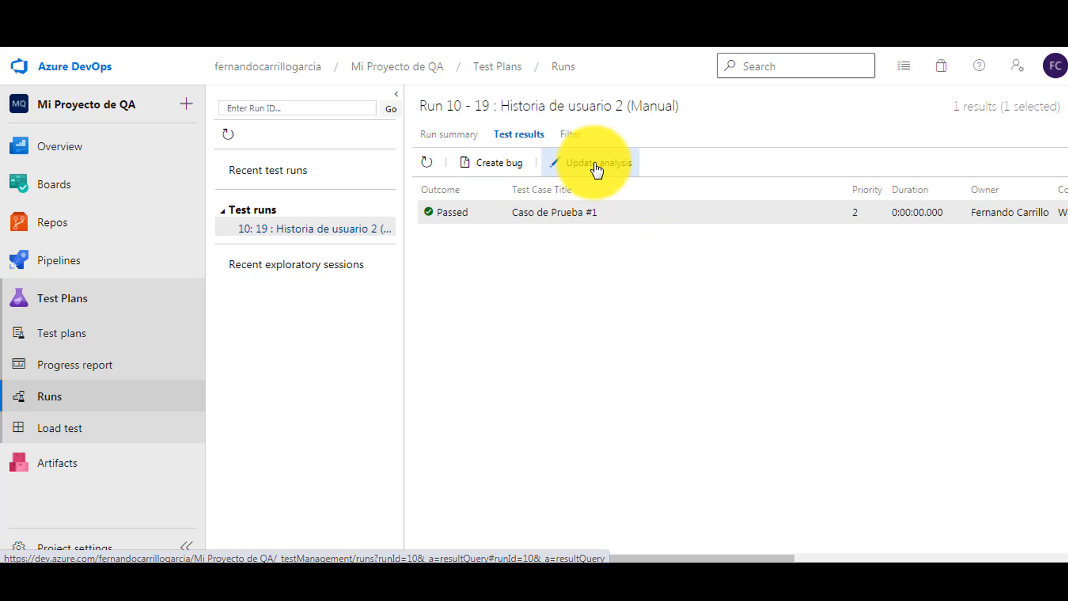
pyautogui.click(453, 142)
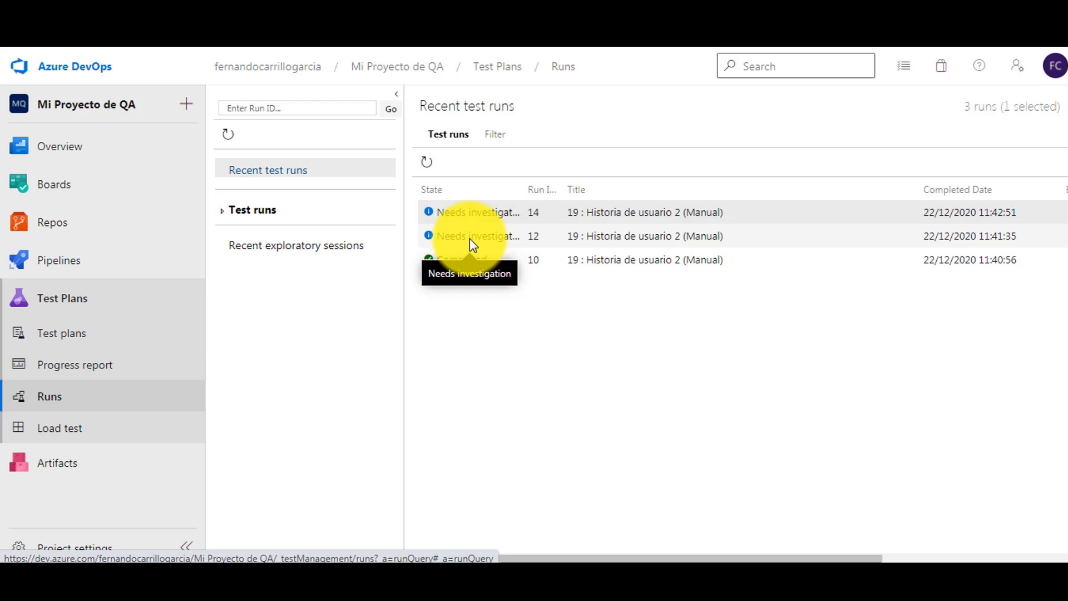
# Open run 12 of Historia de usuario 2 and examine its test results, including all result columns, and its run summary
pyautogui.doubleClick(469, 239)
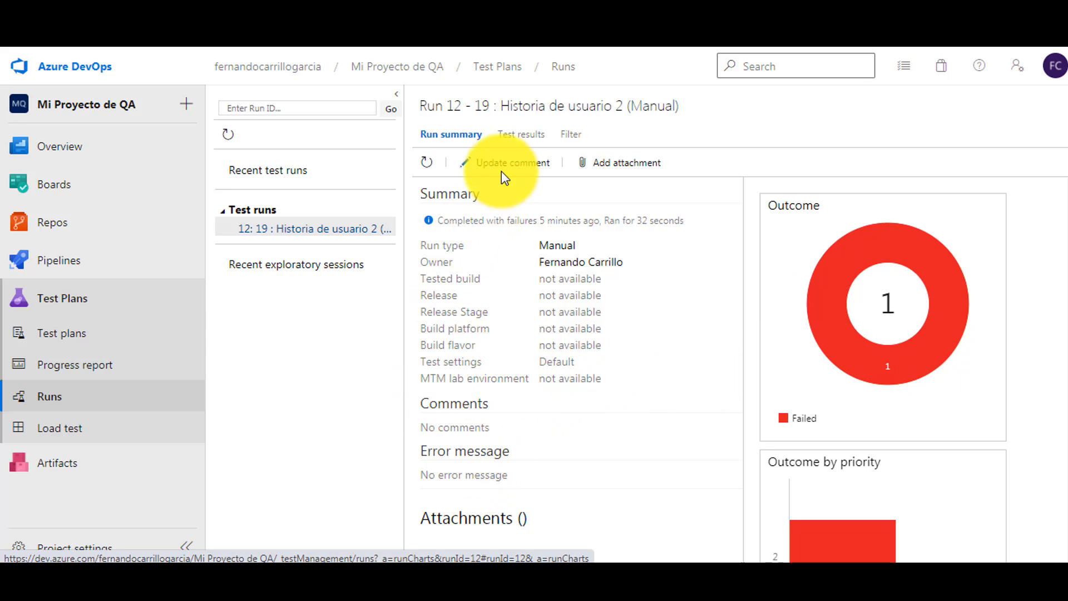
pyautogui.click(515, 143)
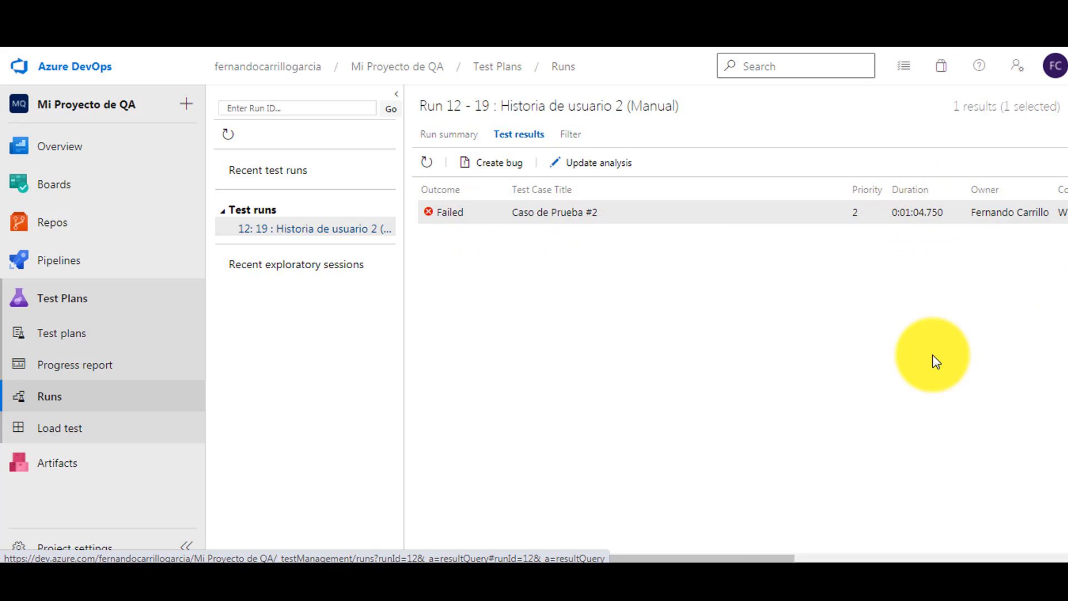
pyautogui.moveTo(713, 558); pyautogui.dragTo(907, 556)
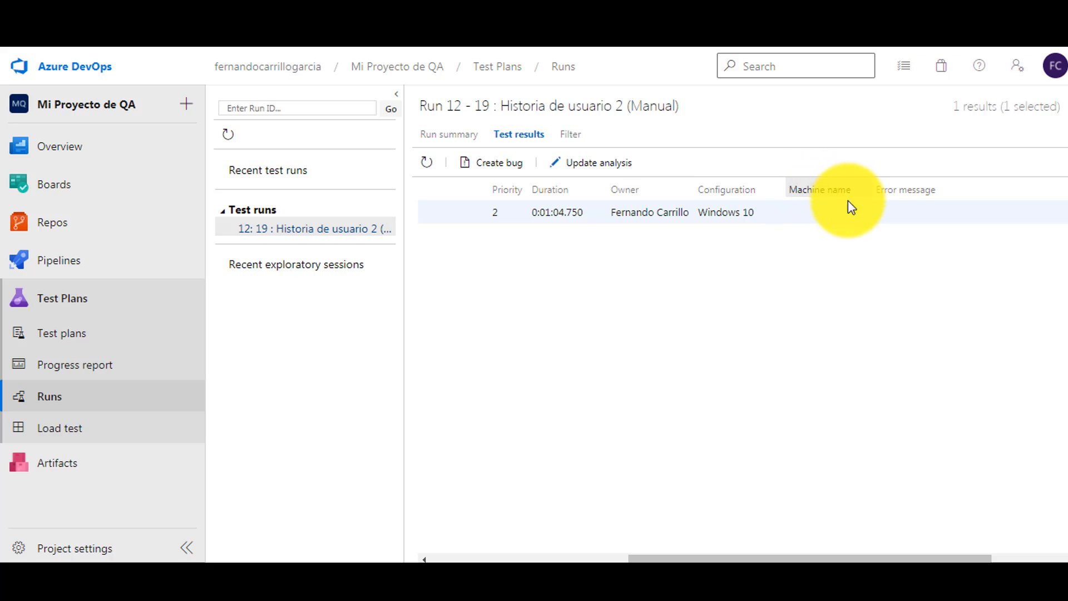
pyautogui.moveTo(863, 558); pyautogui.dragTo(493, 546)
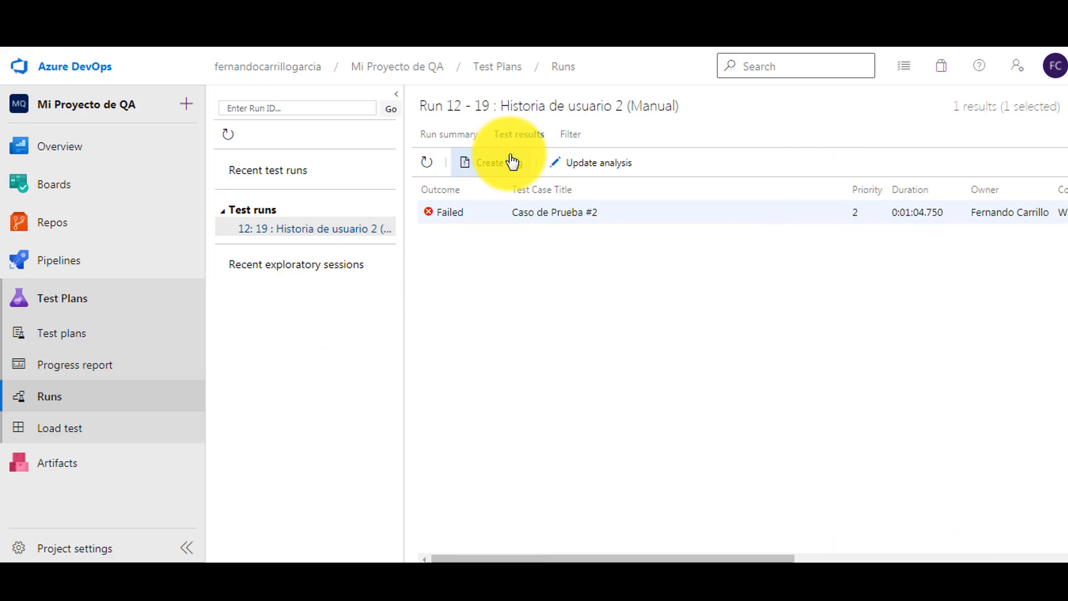
pyautogui.click(450, 135)
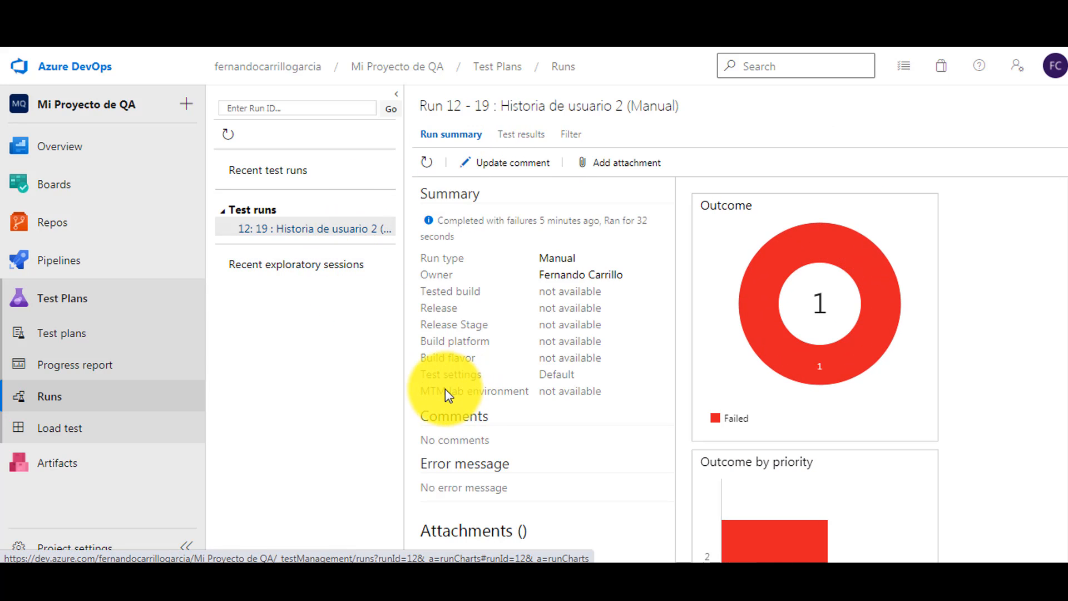
# Filter the progress report to only the test plan Mi Proyecto de QA Team_Stories_SPRINT_FHER and review its summary and outcome trend
pyautogui.click(94, 374)
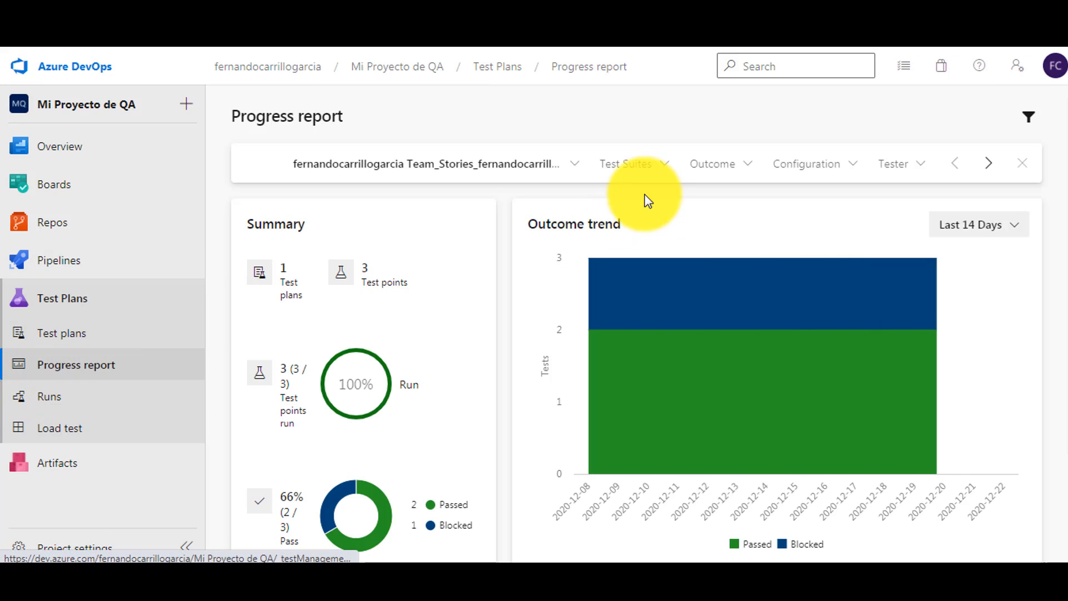
pyautogui.click(522, 173)
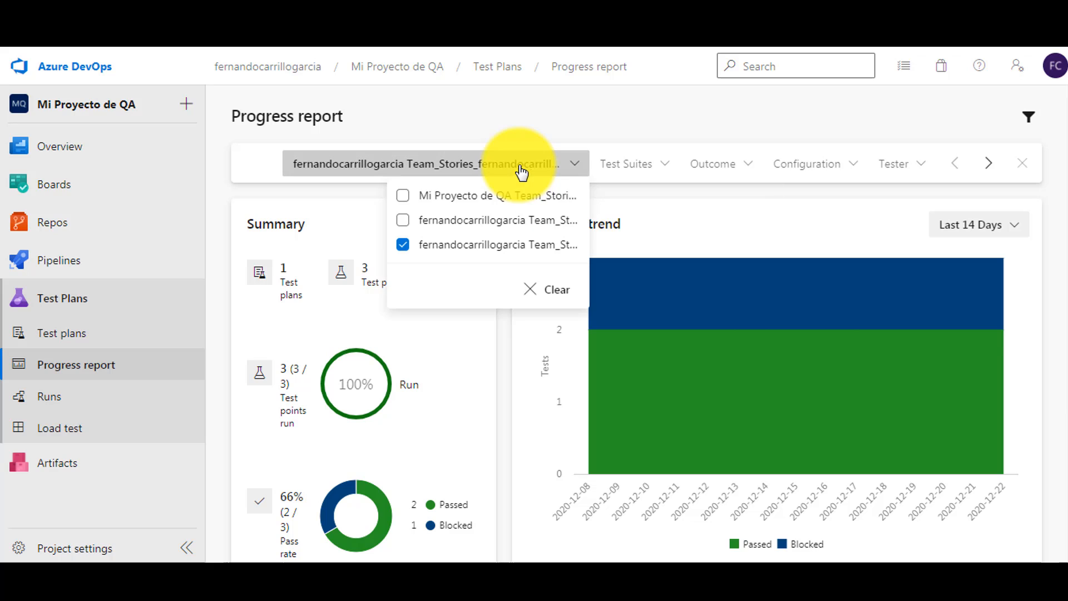
pyautogui.click(402, 245)
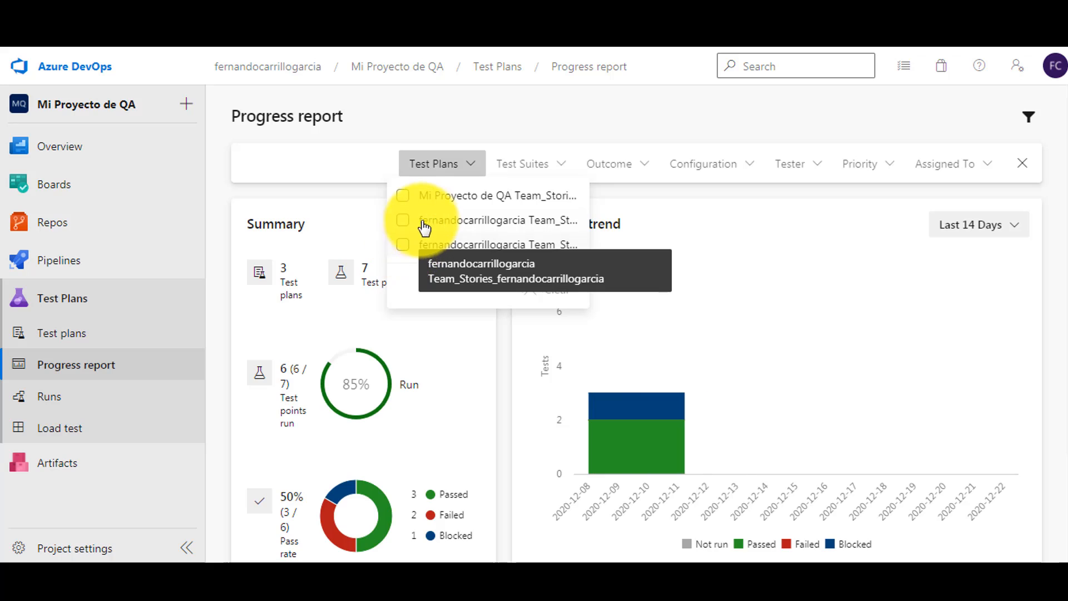
pyautogui.click(402, 196)
pyautogui.click(320, 195)
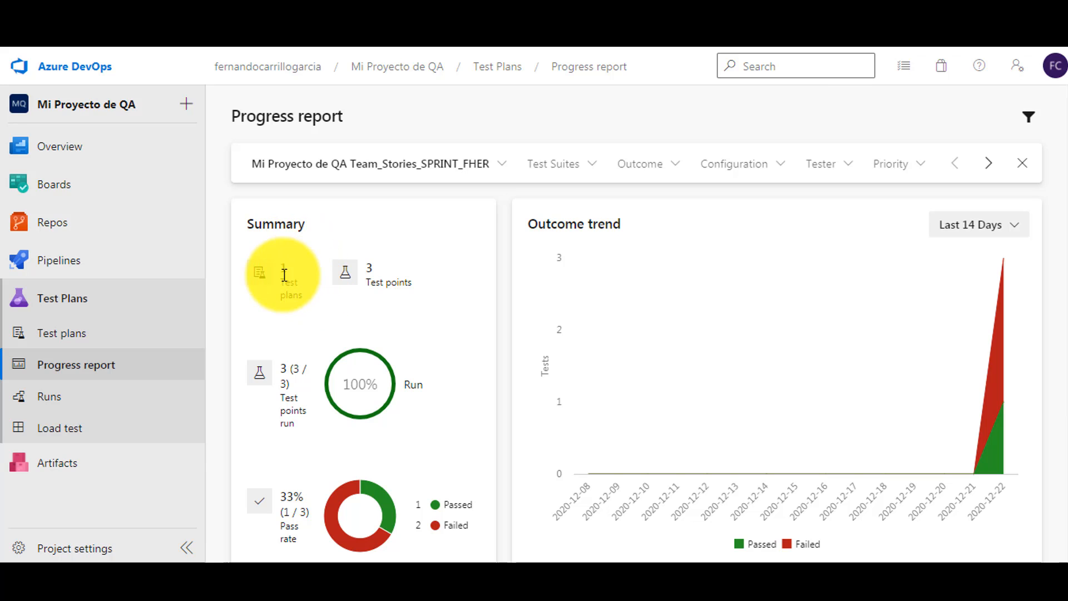
pyautogui.scroll(-2, 367, 276)
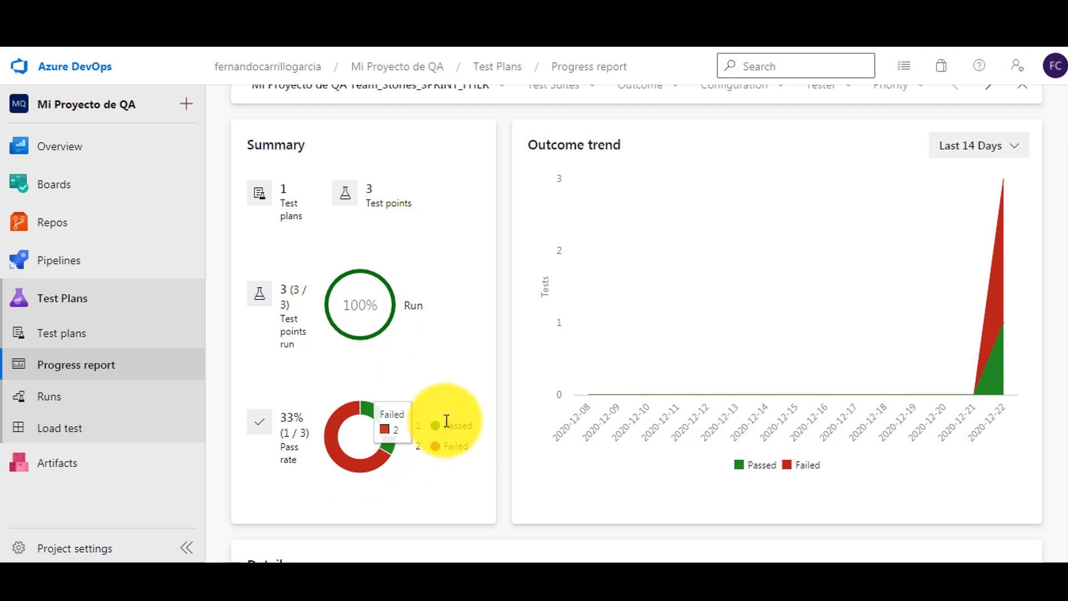
# Examine the progress report's summary, outcome trend and details table for Mi Proyecto de QA Team_Stories_SPRINT_FHER
pyautogui.scroll(2, 890, 420)
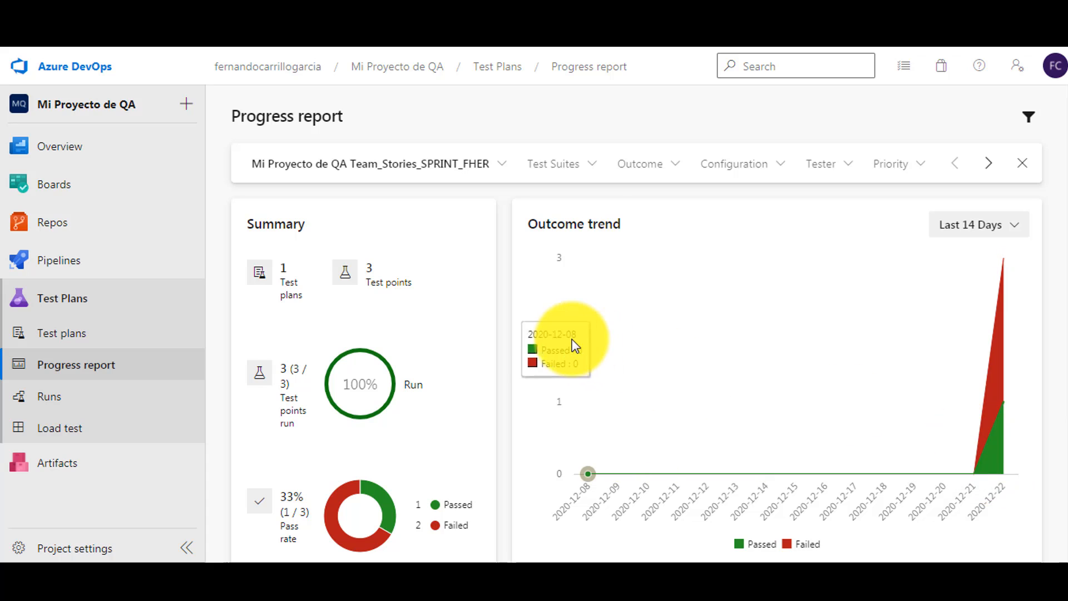
pyautogui.scroll(-2, 572, 346)
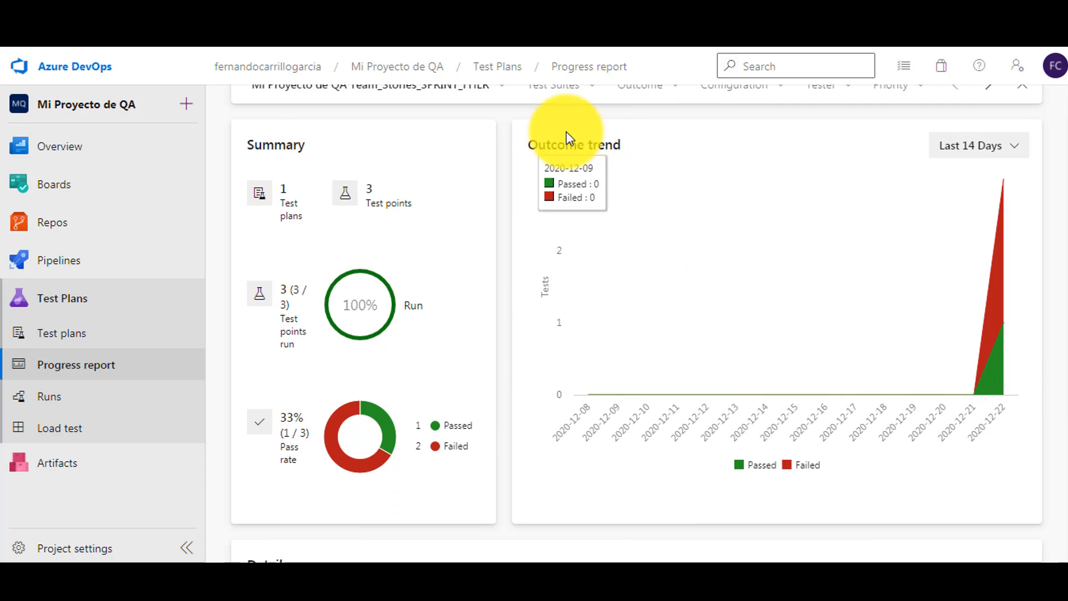
pyautogui.scroll(-2, 718, 389)
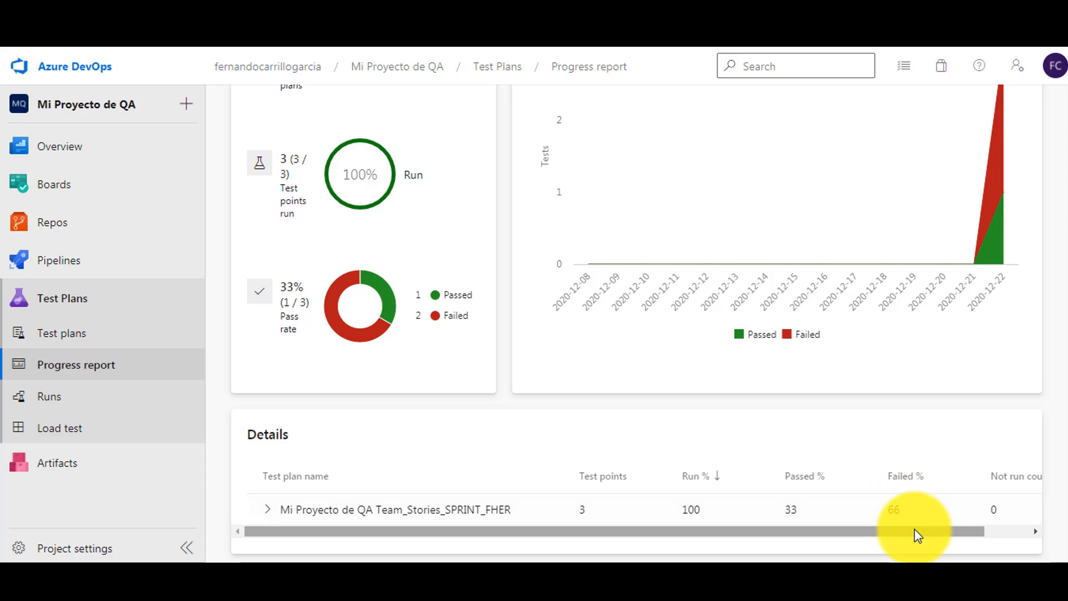
pyautogui.moveTo(913, 533); pyautogui.dragTo(775, 542)
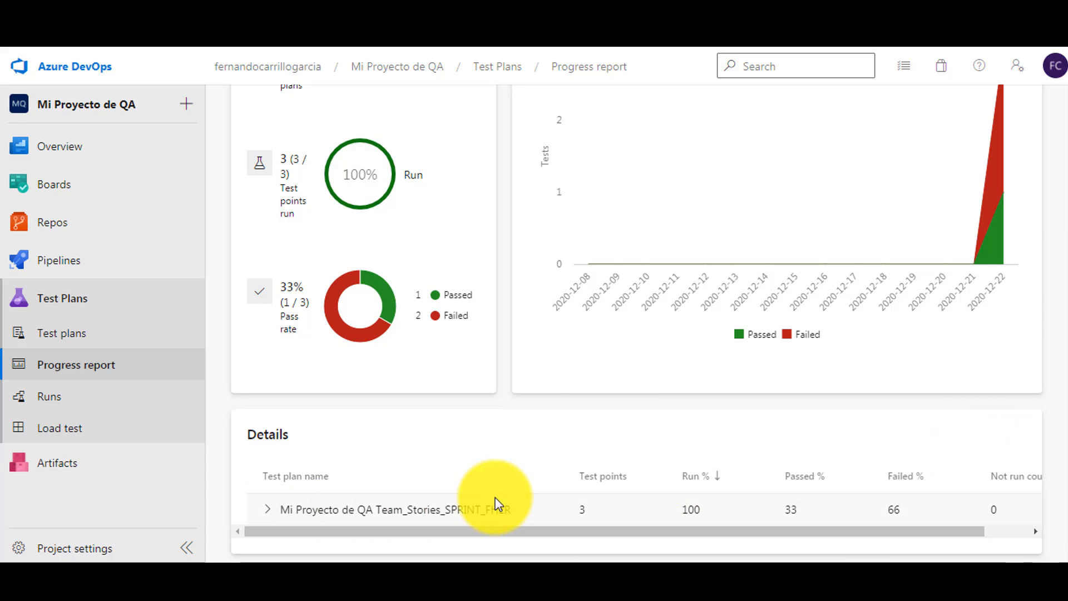
pyautogui.scroll(4, 400, 477)
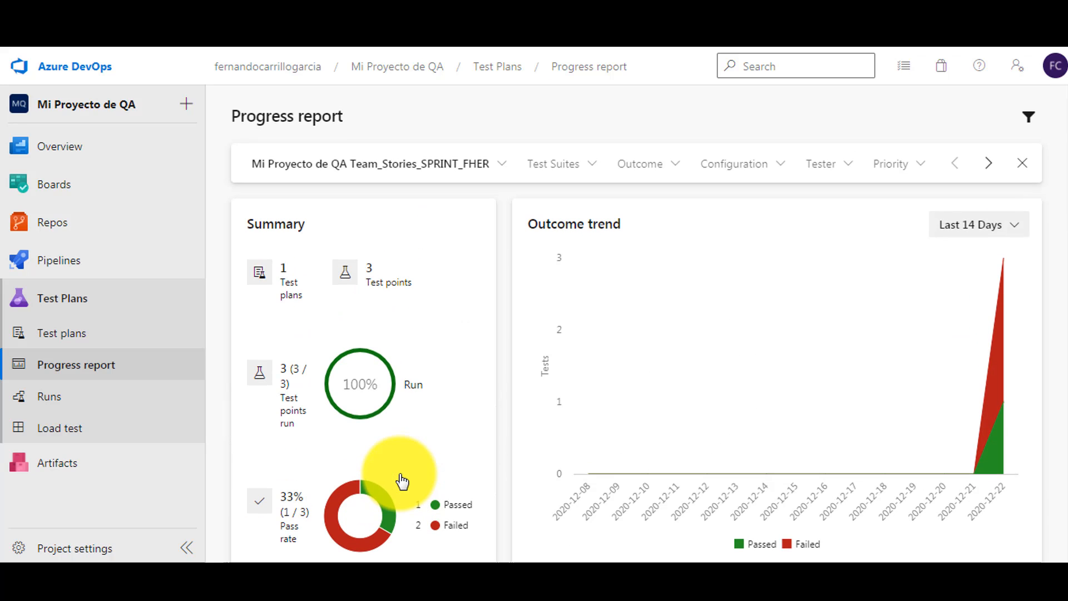
# Open the Historia de usuario 2 suite in the Mi Proyecto de QA Team_Stories_SPRINT_FHER plan and review the run options for all its test points
pyautogui.click(51, 336)
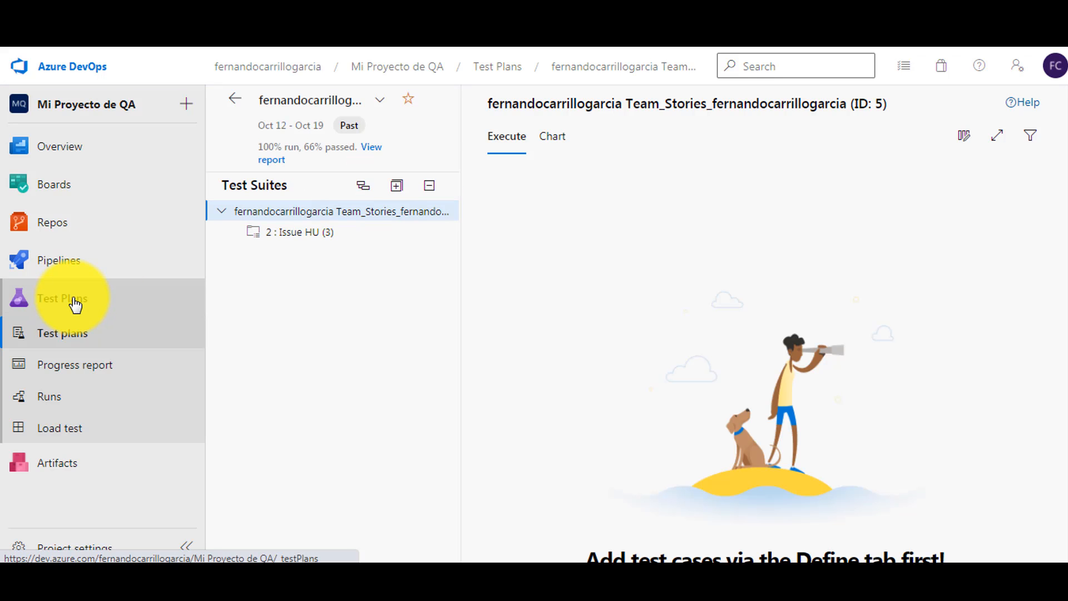
pyautogui.click(235, 99)
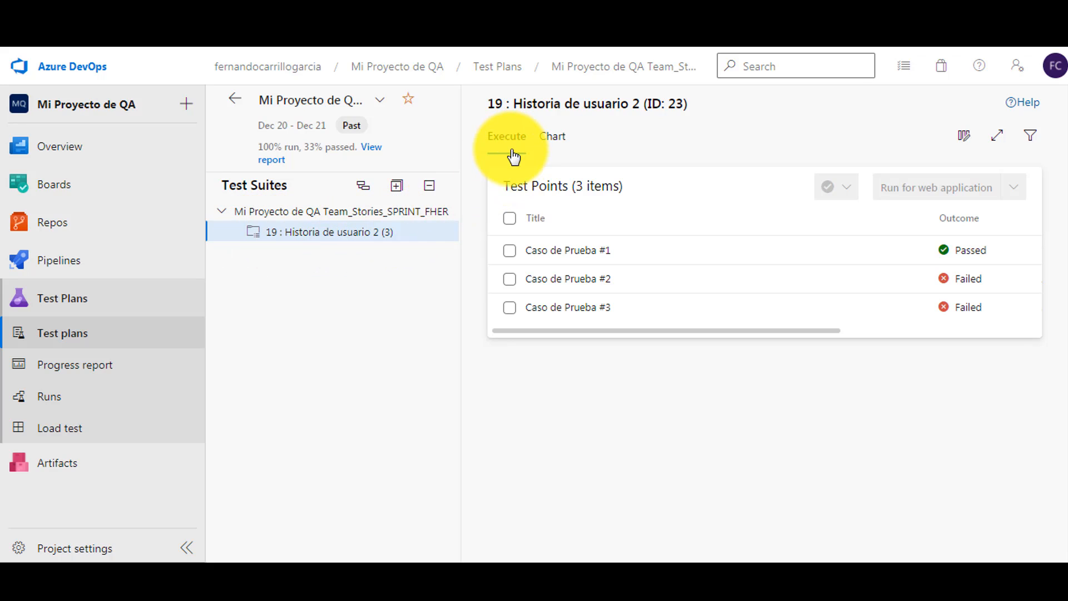
pyautogui.click(510, 218)
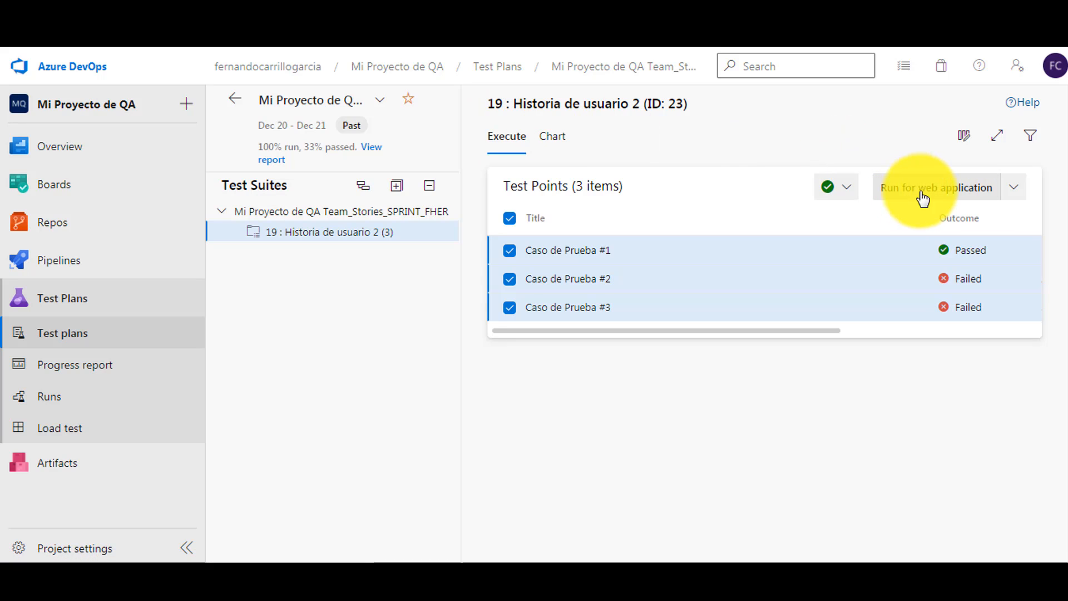
pyautogui.click(1013, 188)
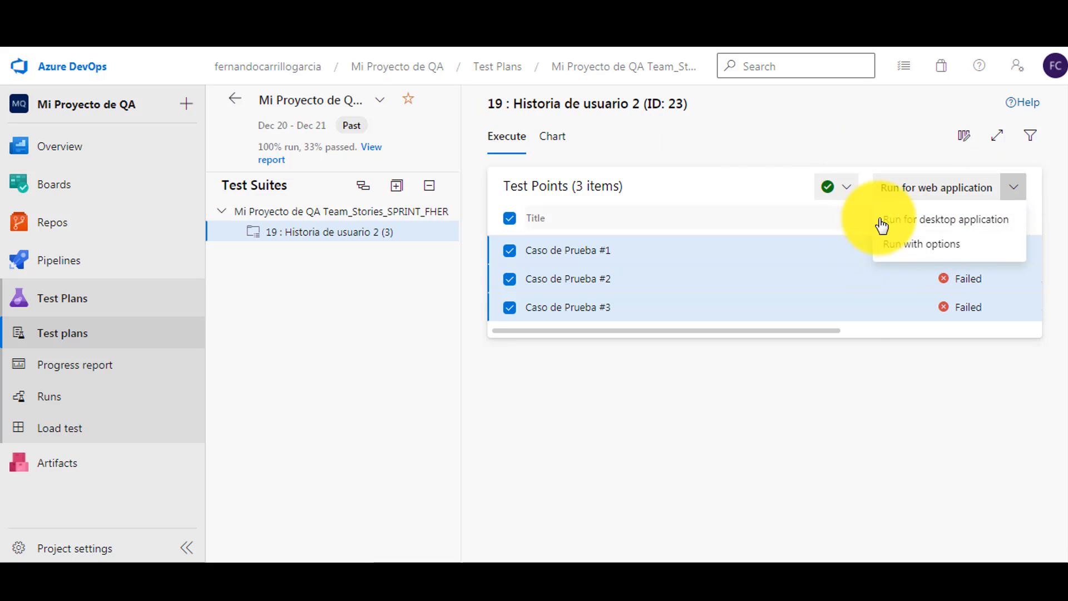
# Create a pie test result chart for the Historia de usuario 2 suite, grouped by Priority
pyautogui.click(555, 149)
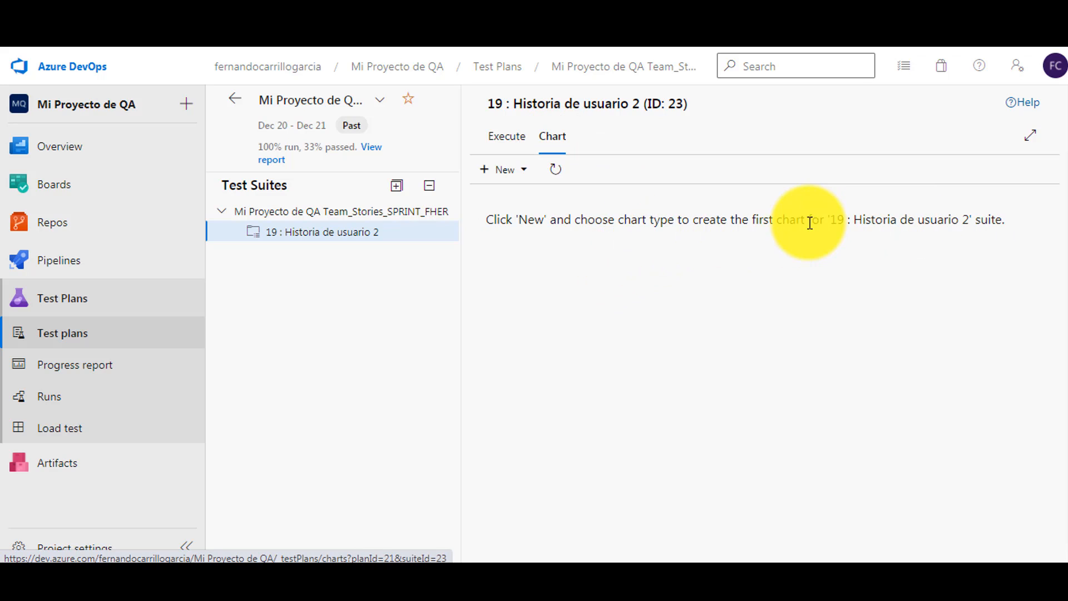
pyautogui.click(512, 170)
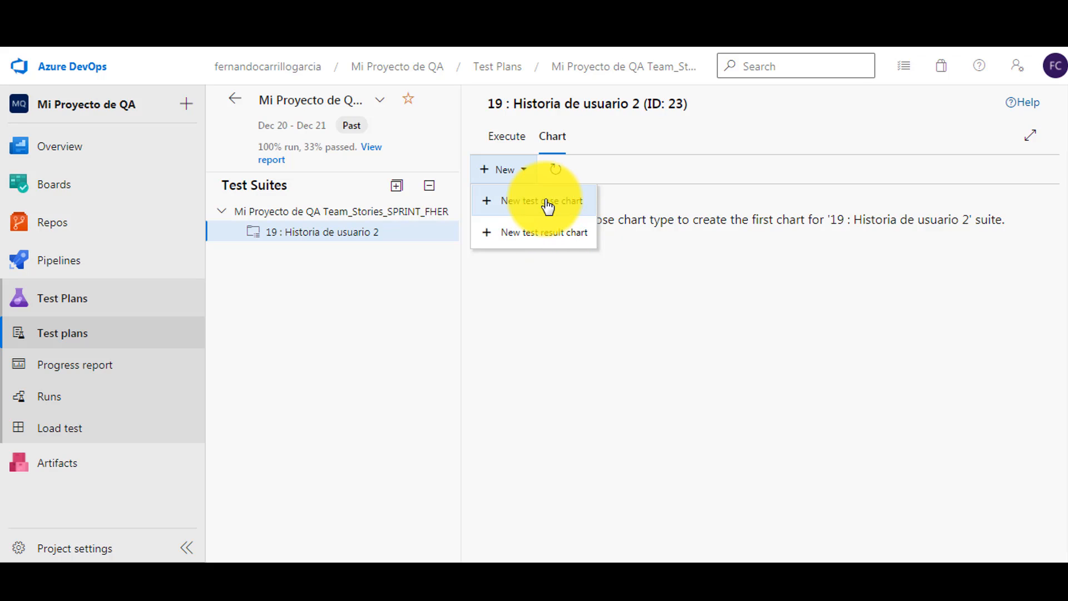
pyautogui.click(536, 241)
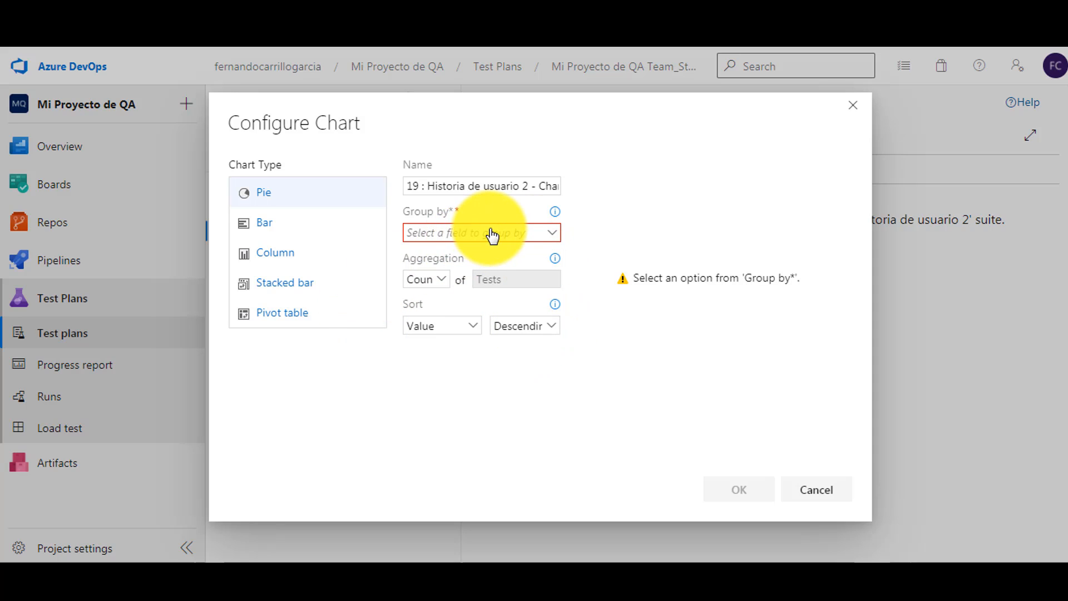
pyautogui.click(535, 233)
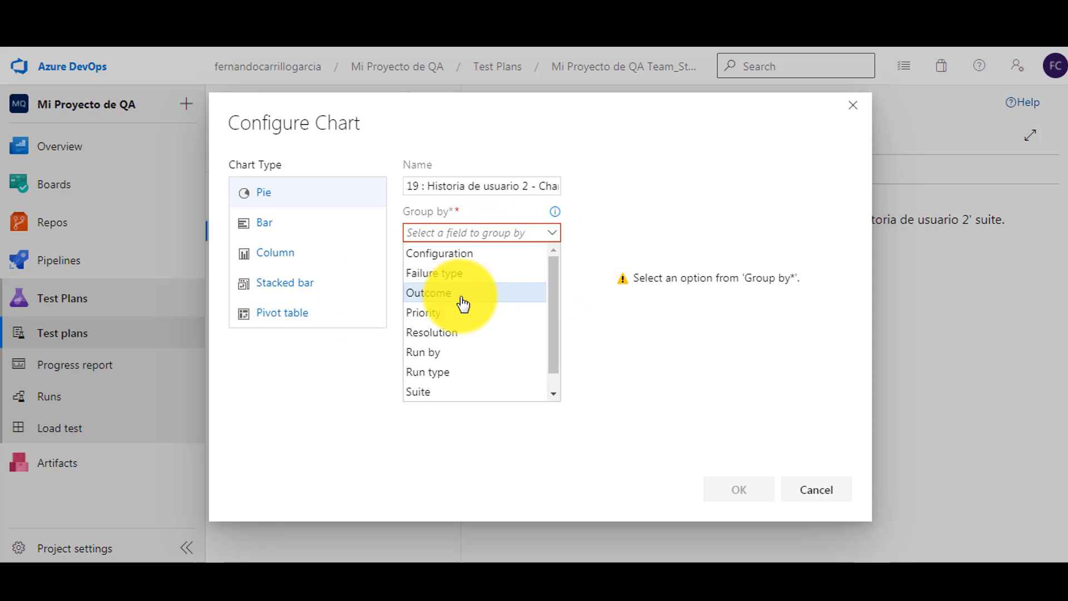
pyautogui.click(444, 313)
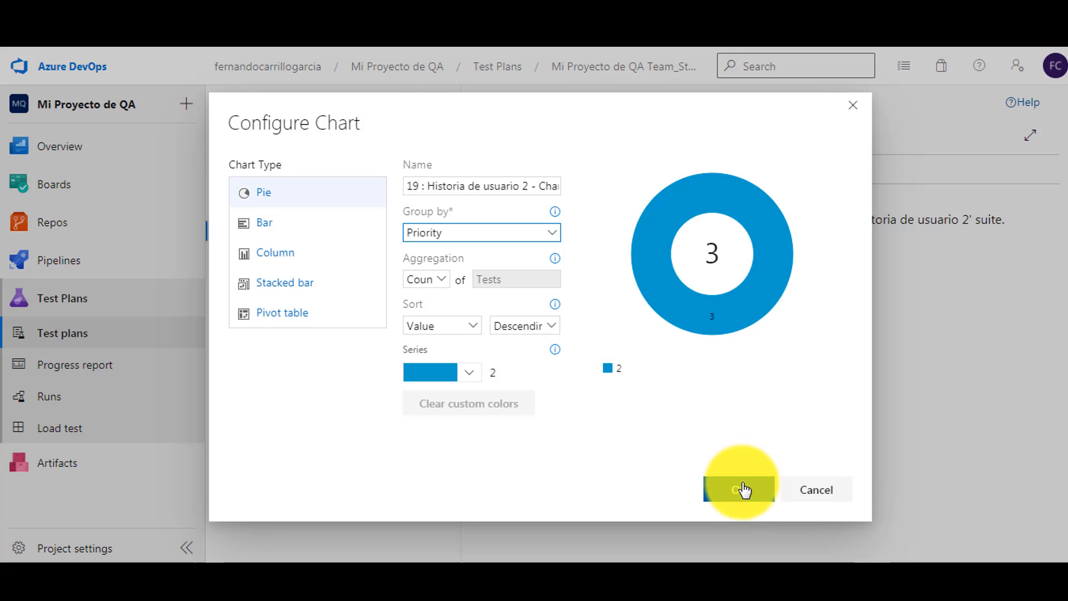
pyautogui.click(742, 490)
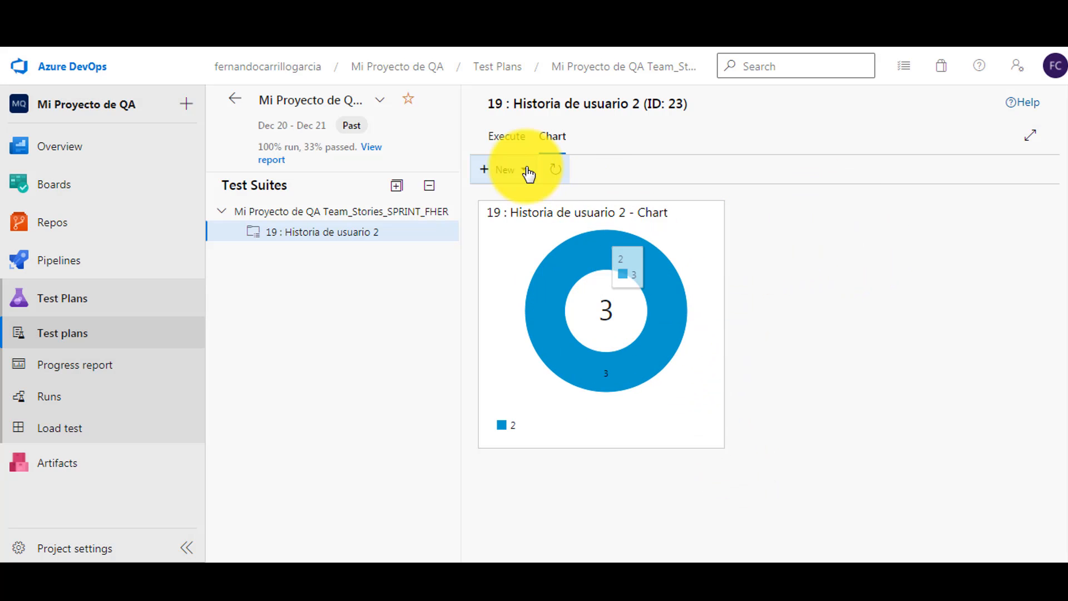
# Select Caso de Prueba #1, #2 and #3 in Historia de usuario 2 and run them for web application
pyautogui.click(509, 138)
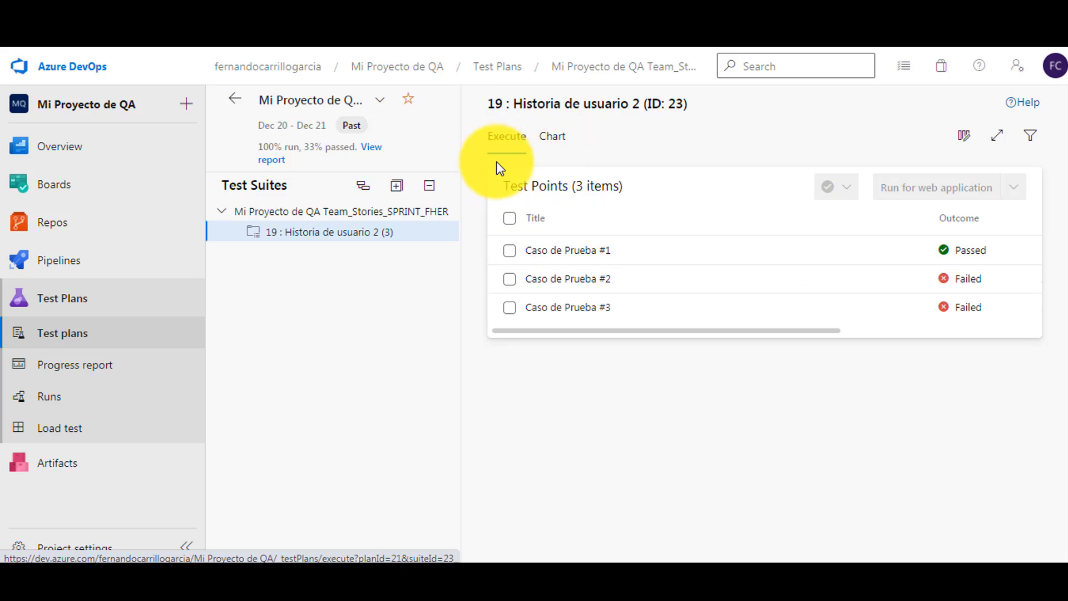
pyautogui.click(509, 250)
pyautogui.click(509, 278)
pyautogui.click(509, 307)
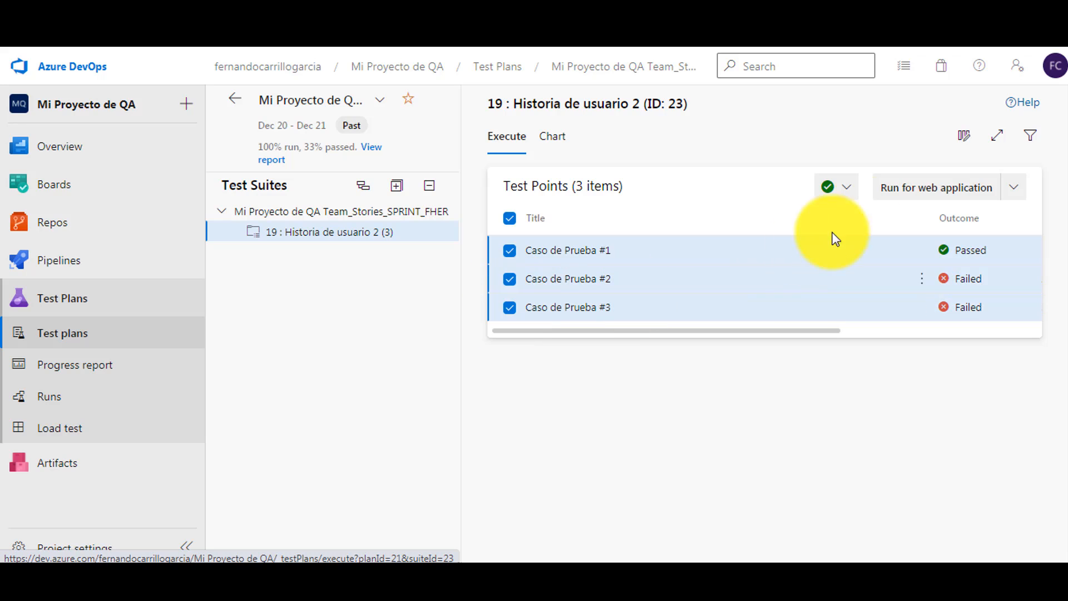
pyautogui.click(894, 192)
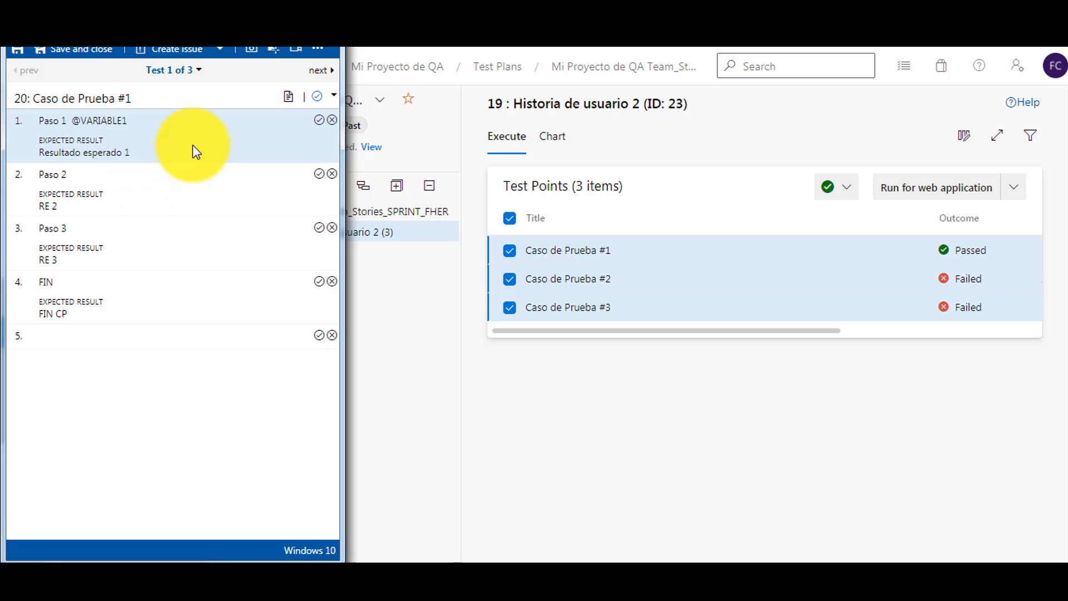
# Mark every step of Caso de Prueba #1 as passed, then save and close the test run
pyautogui.click(319, 120)
pyautogui.click(319, 174)
pyautogui.click(319, 228)
pyautogui.click(319, 281)
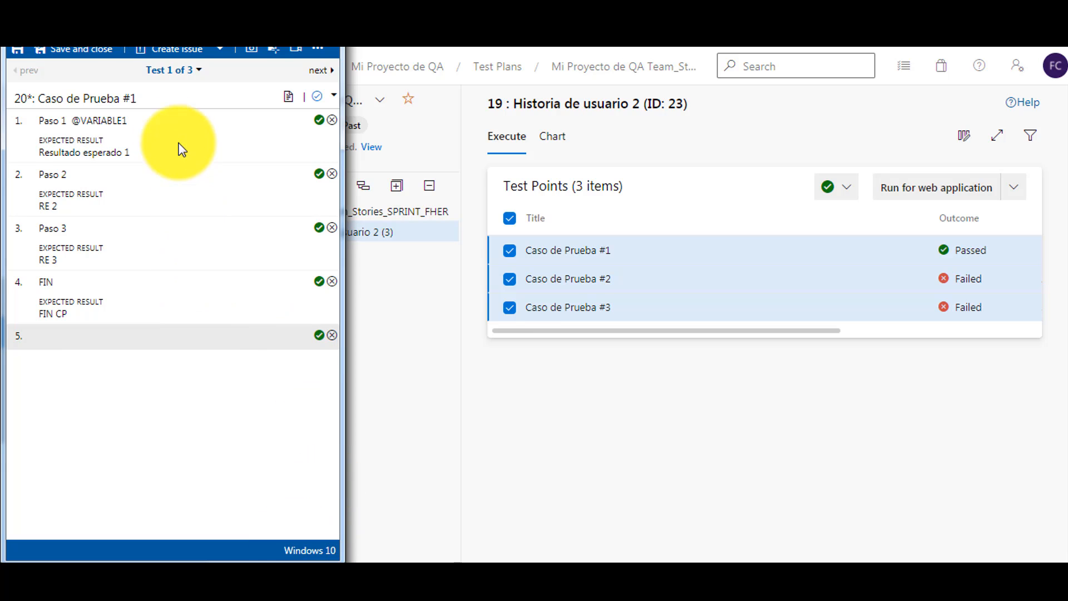
pyautogui.click(78, 55)
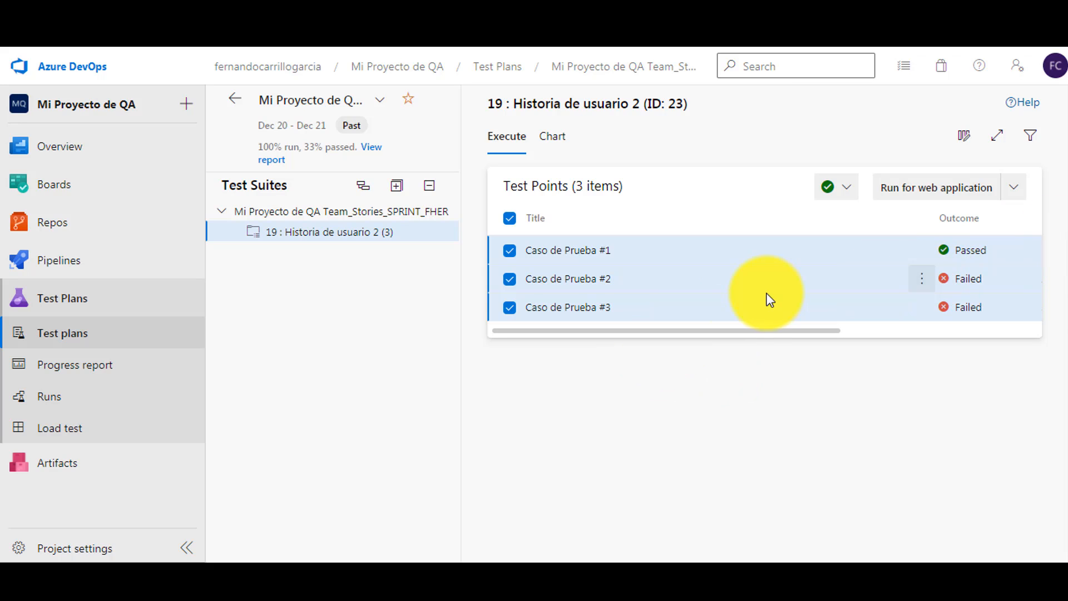
# Run only Caso de Prueba #2 for web application, pass all its steps, and save and close the run
pyautogui.click(974, 280)
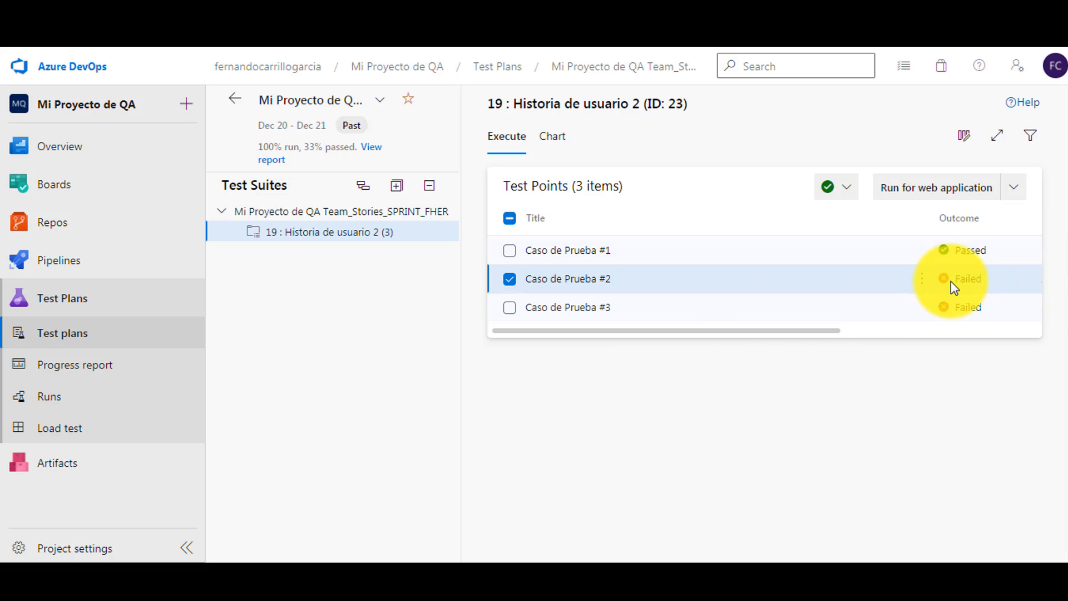
pyautogui.click(922, 278)
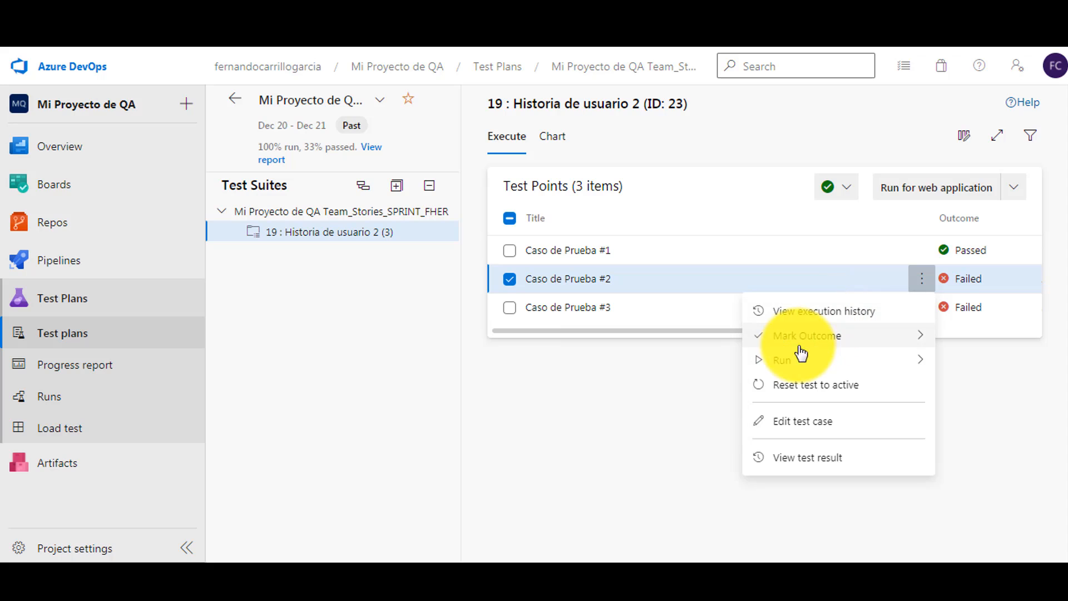
pyautogui.moveTo(786, 365)
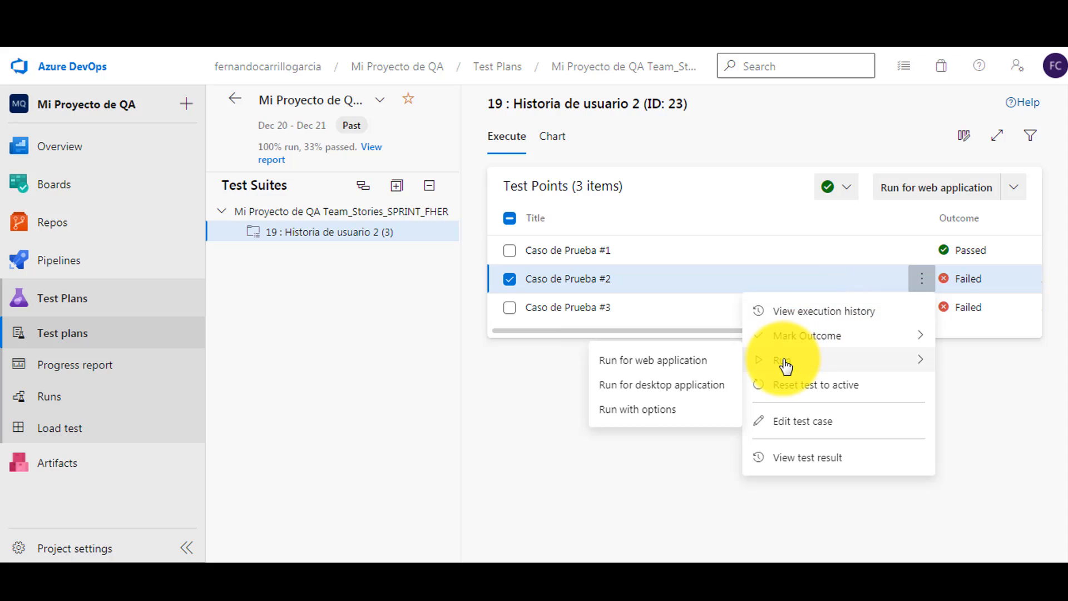
pyautogui.click(668, 363)
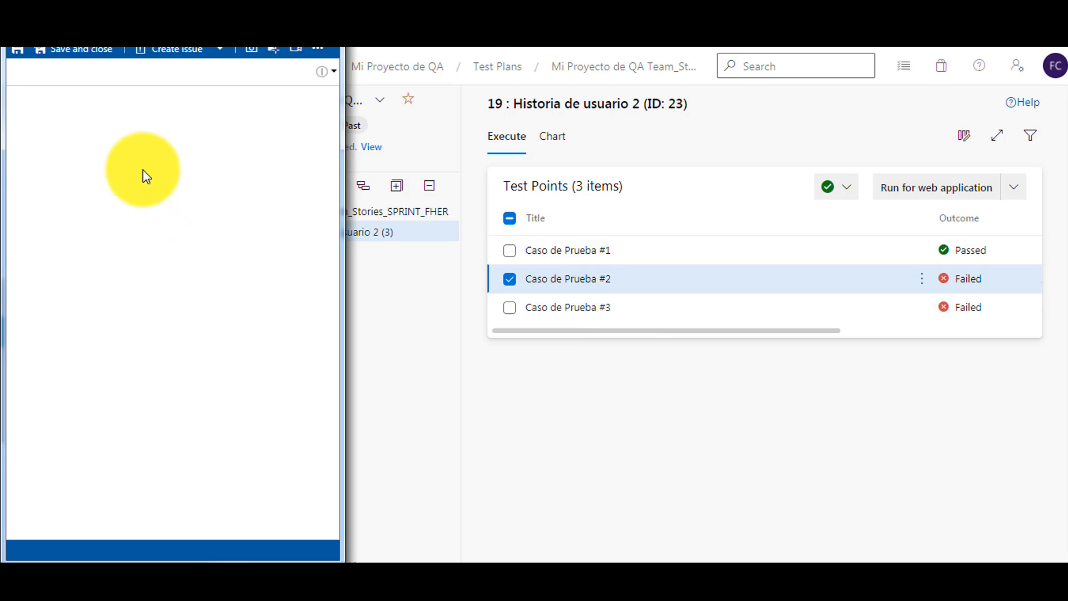
pyautogui.click(320, 97)
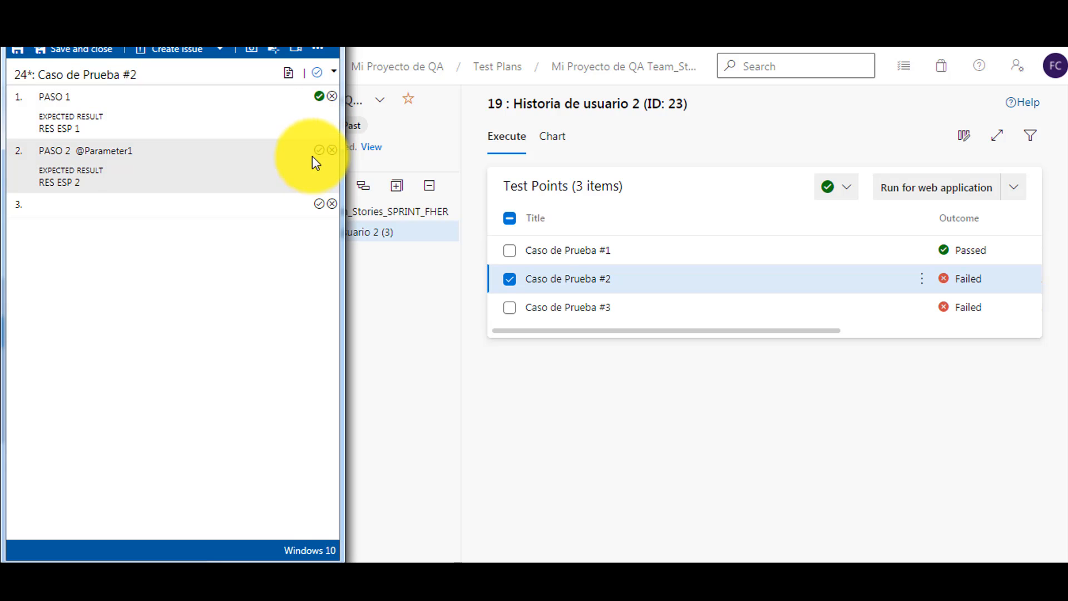
pyautogui.click(319, 150)
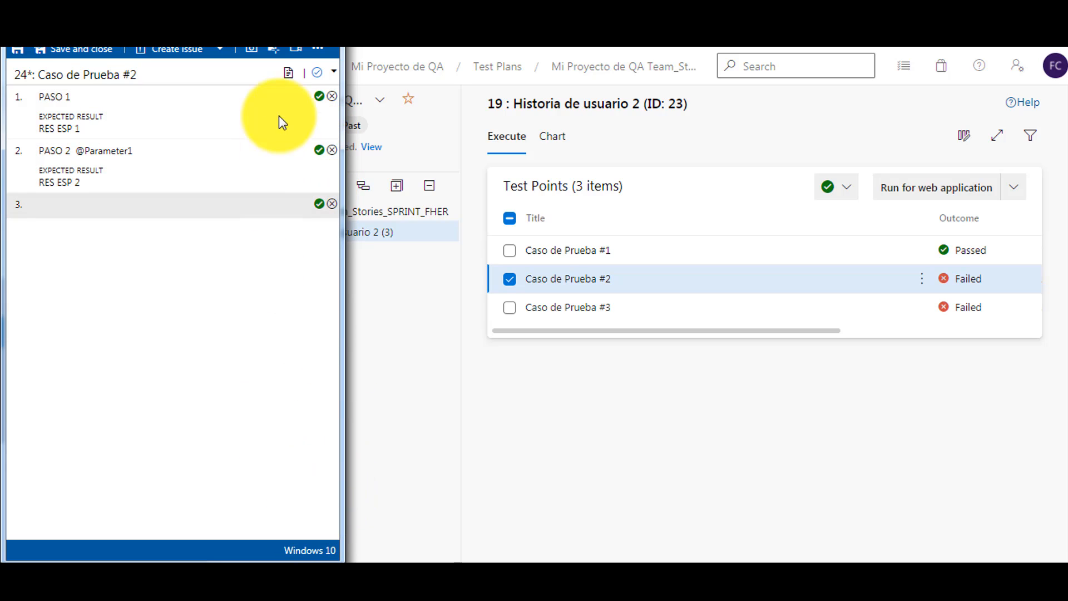
pyautogui.click(83, 49)
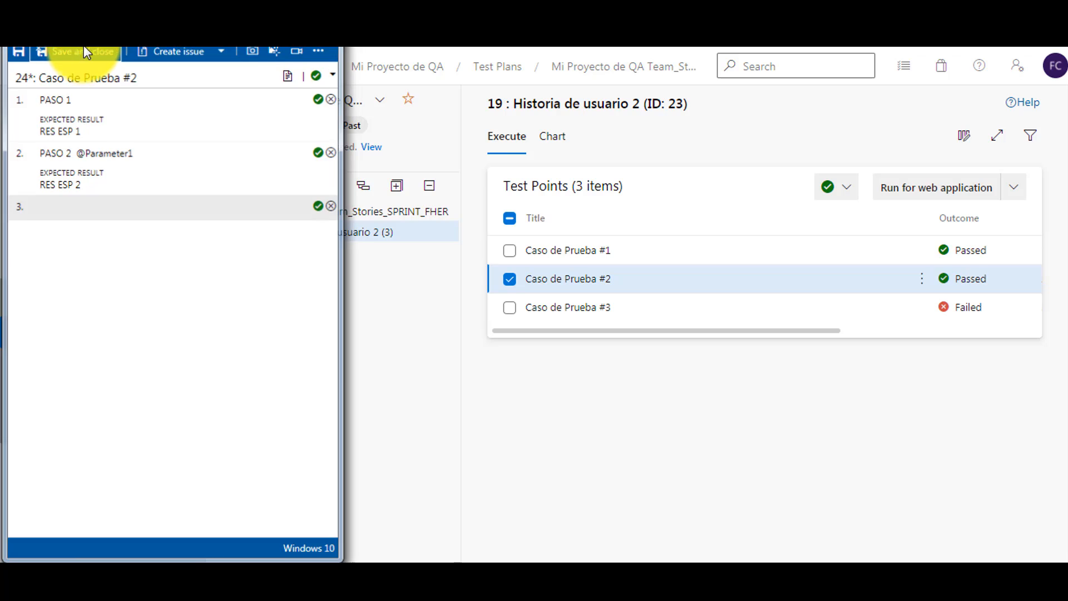
# Run Caso de Prueba #3 for web application, pass both of its steps, and save and close the run
pyautogui.click(922, 307)
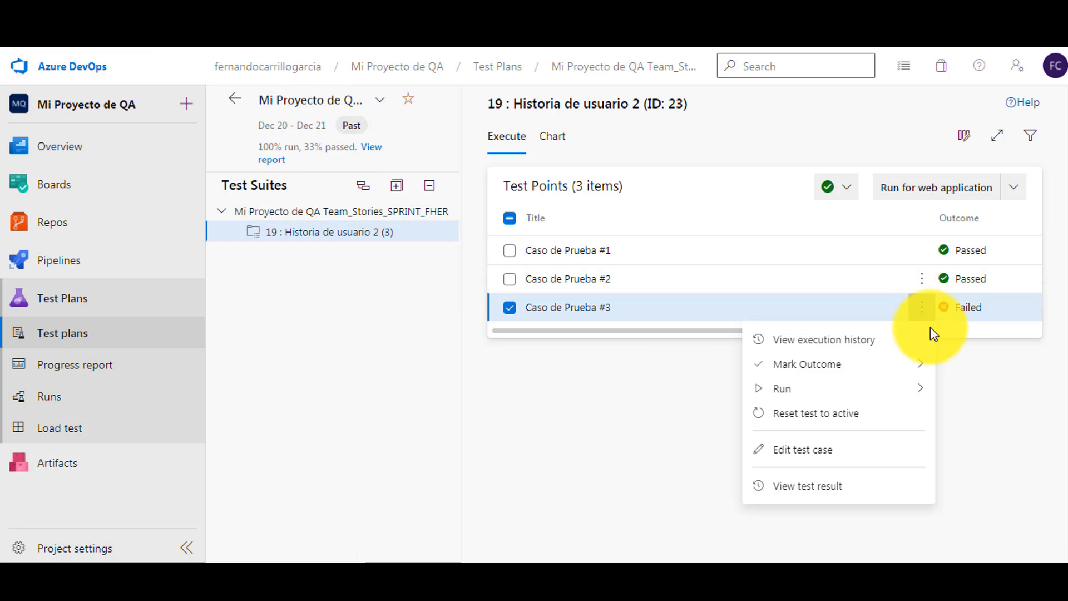
pyautogui.moveTo(808, 394)
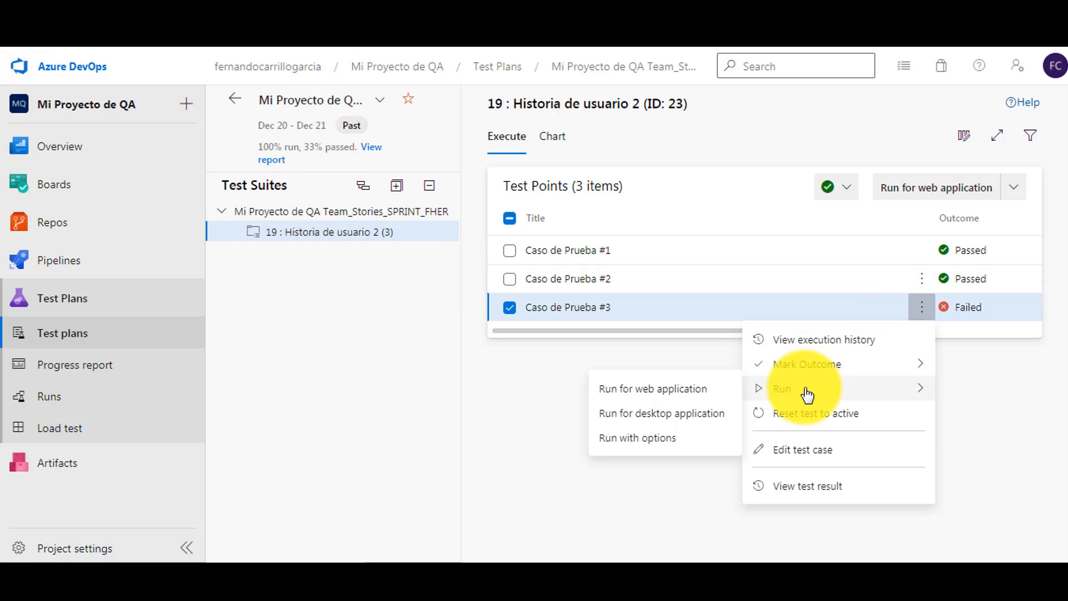
pyautogui.click(663, 392)
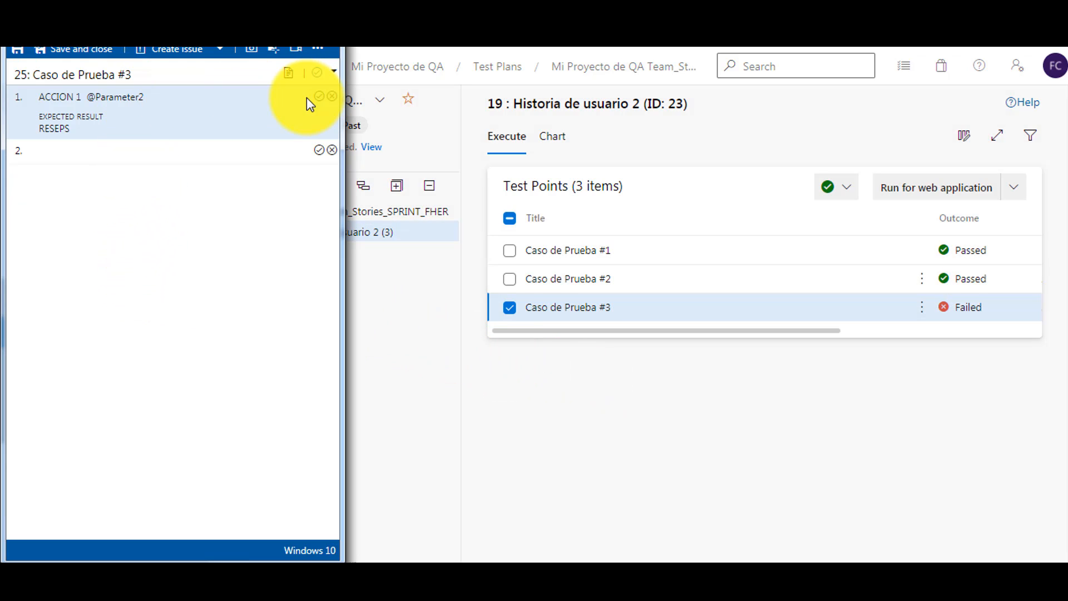
pyautogui.click(318, 97)
pyautogui.click(318, 150)
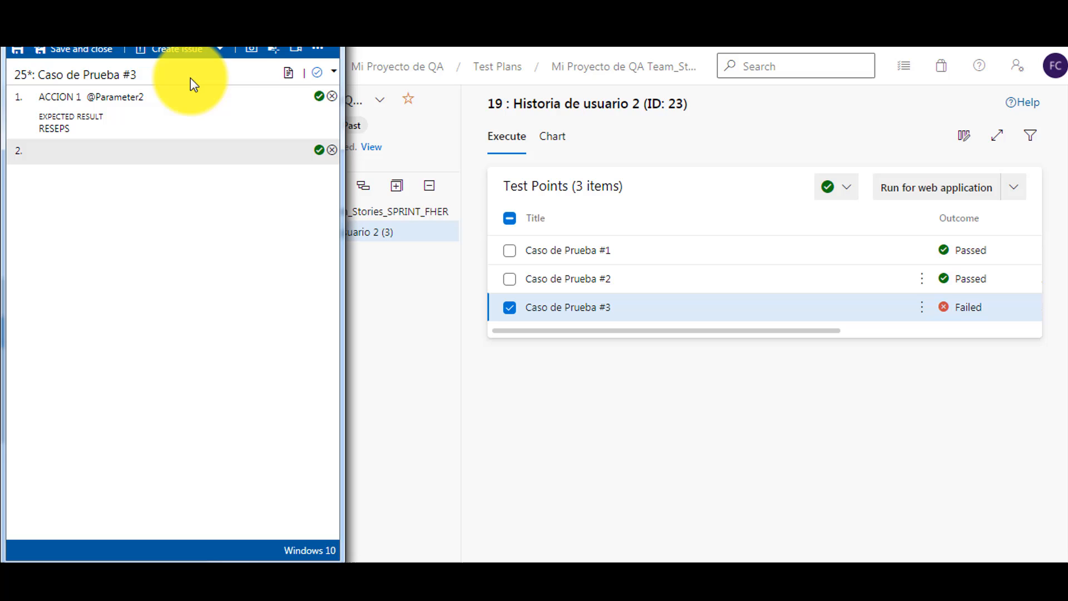
pyautogui.click(109, 49)
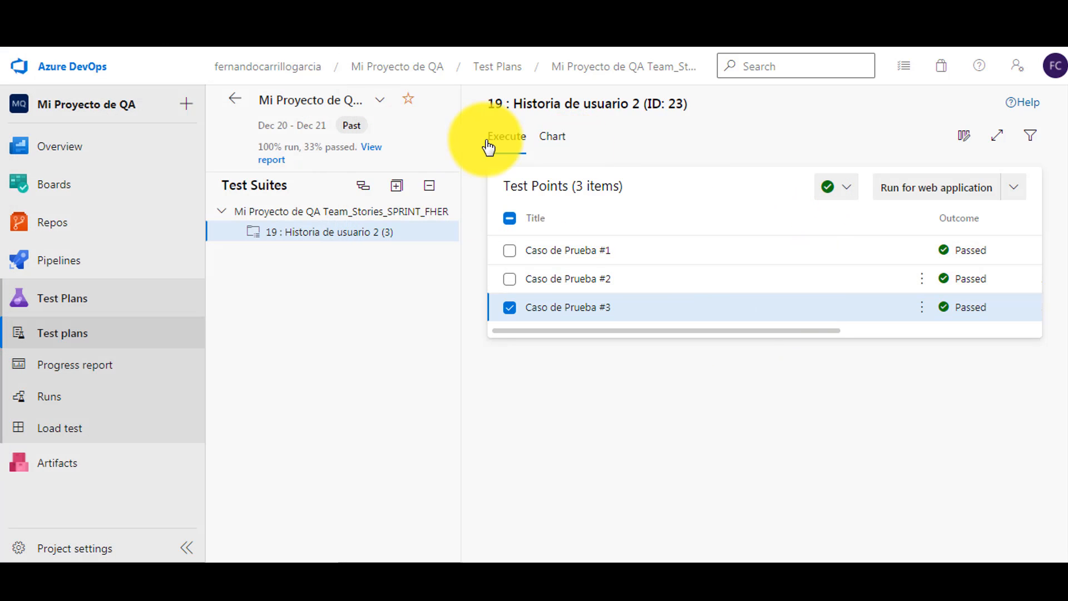
# Create a test result bar chart for Historia de usuario 2, grouped by Outcome
pyautogui.click(563, 139)
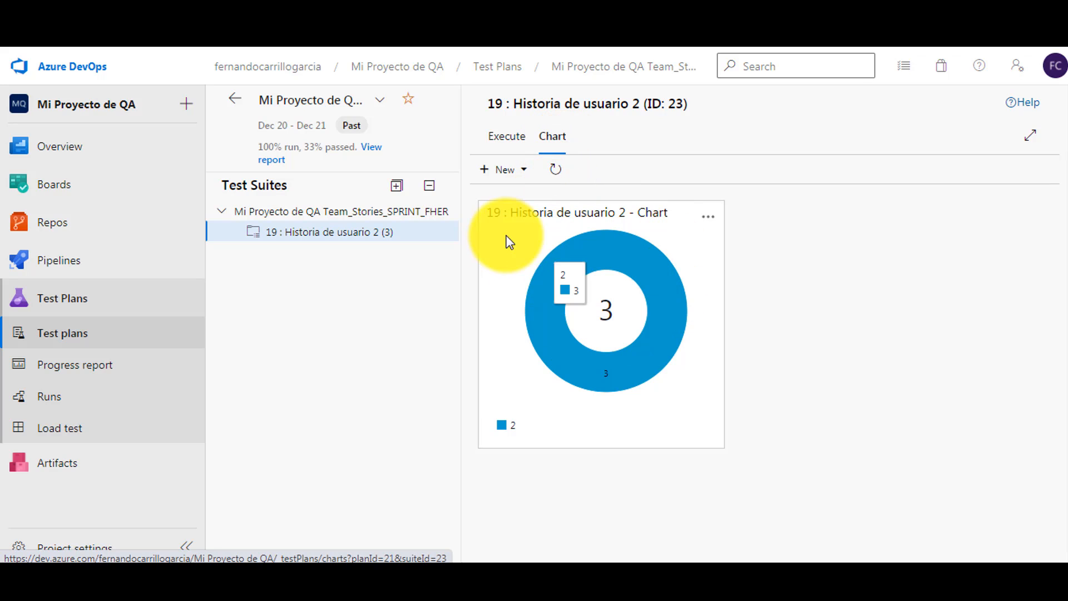
pyautogui.click(504, 170)
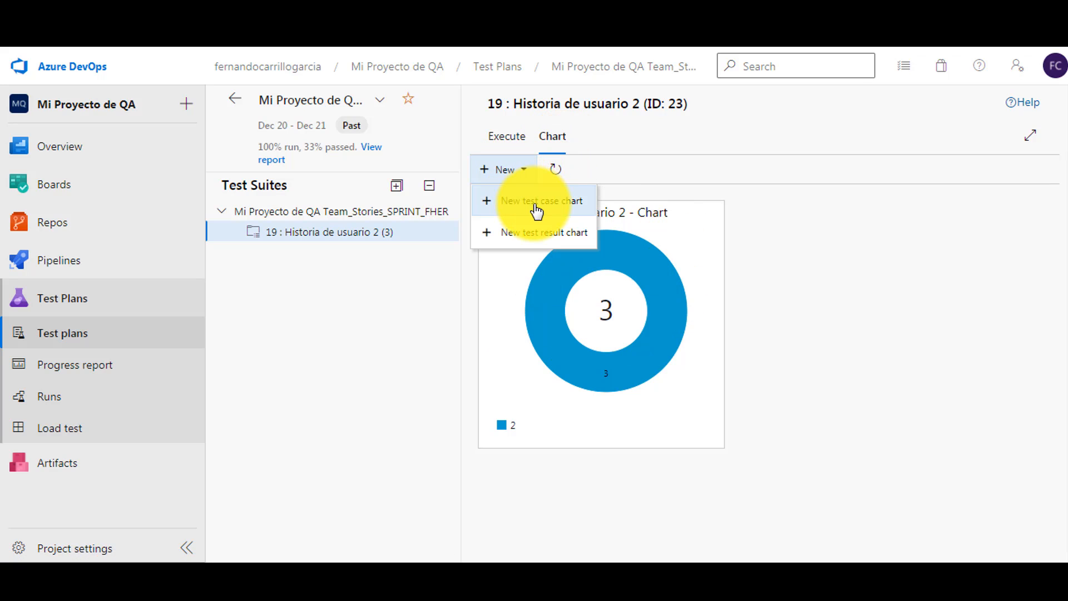
pyautogui.click(537, 232)
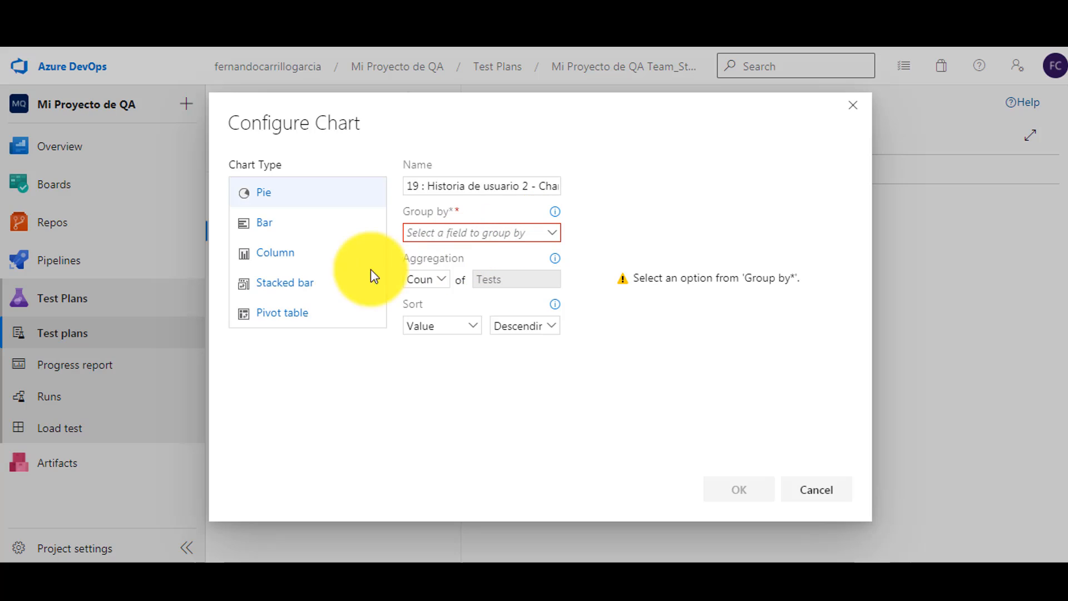
pyautogui.click(271, 226)
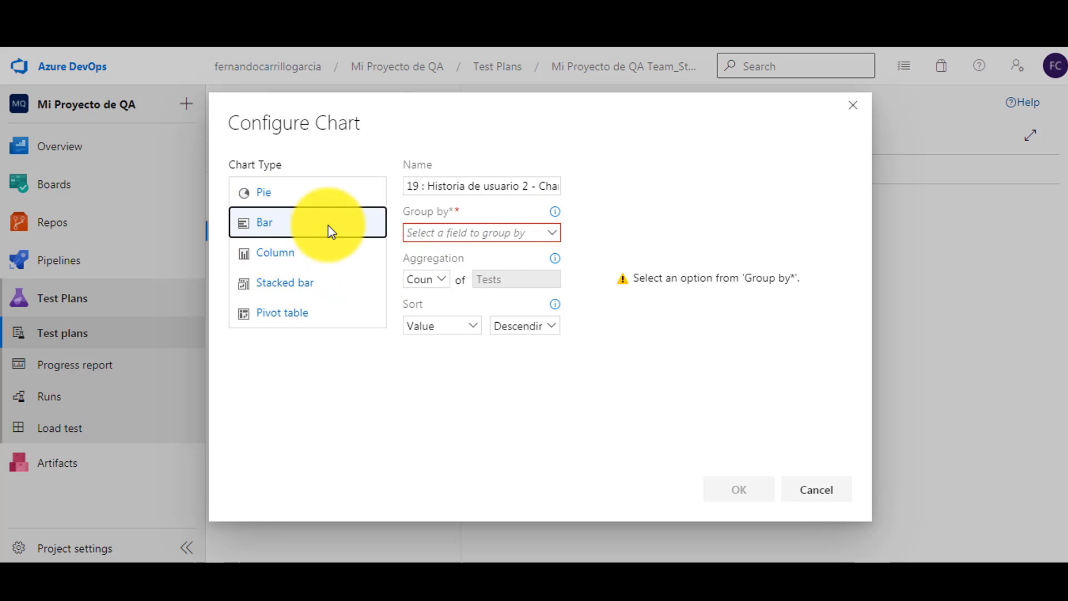
pyautogui.click(489, 232)
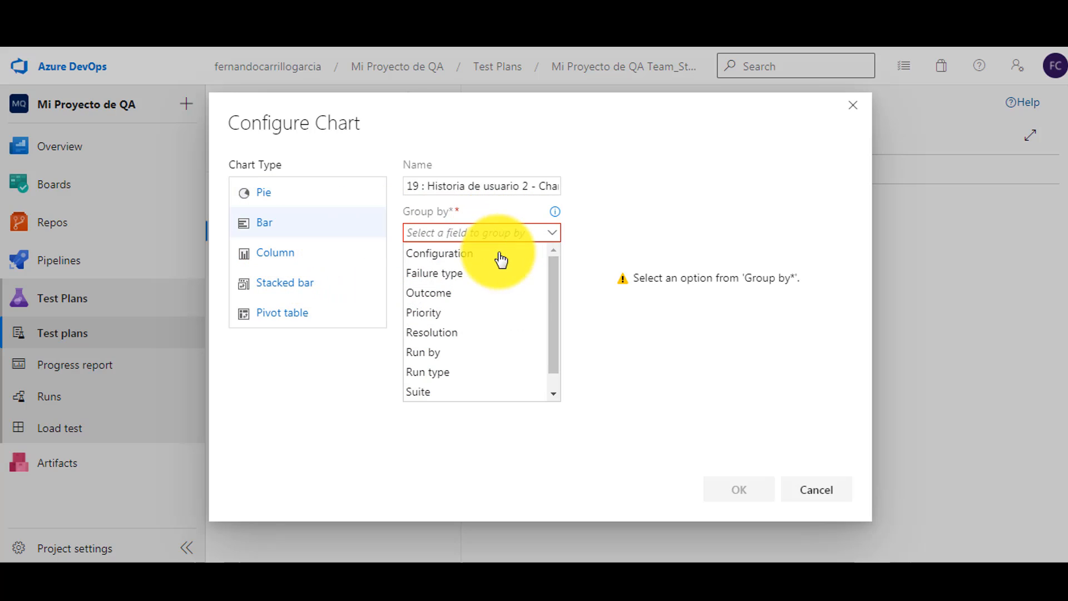
pyautogui.click(441, 293)
pyautogui.click(747, 487)
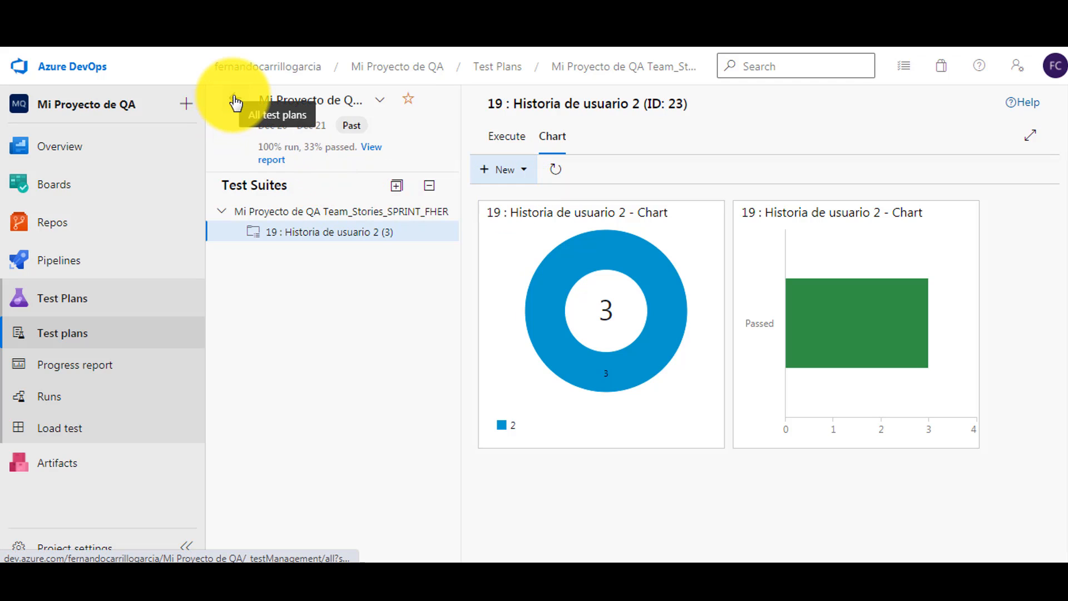
# Examine the progress report's summary, outcome trend and details for the test plan, and open the test runs
pyautogui.click(89, 367)
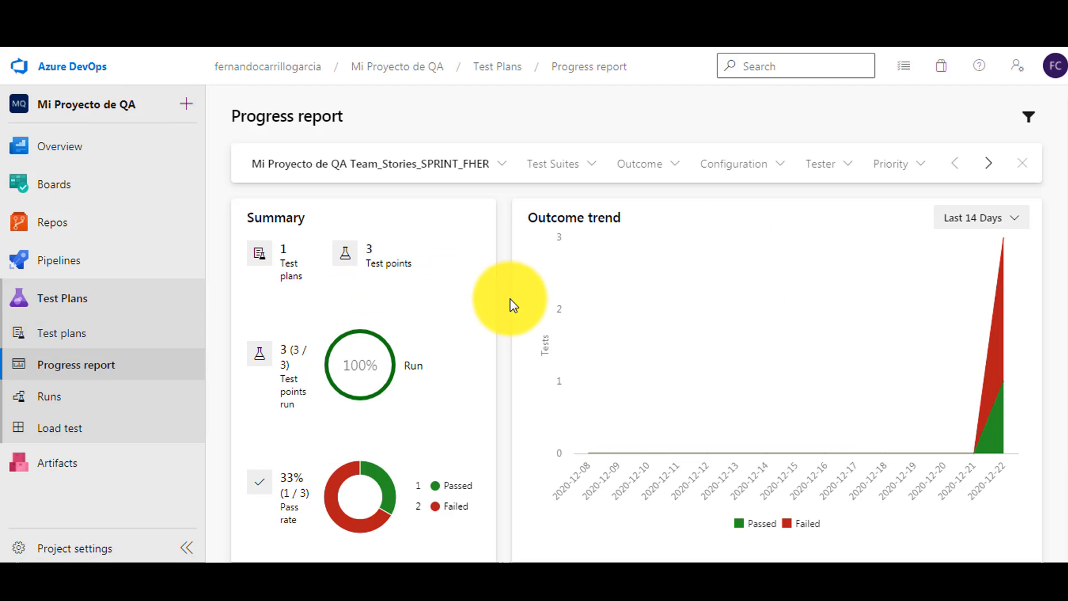
pyautogui.scroll(-2, 505, 299)
pyautogui.scroll(2, 503, 300)
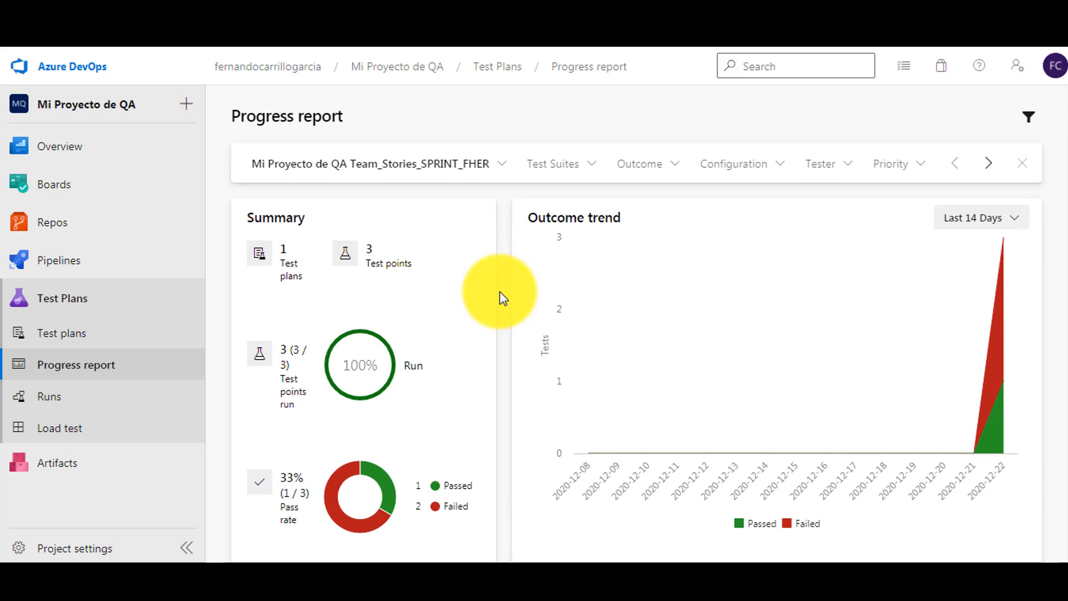
pyautogui.scroll(-2, 500, 292)
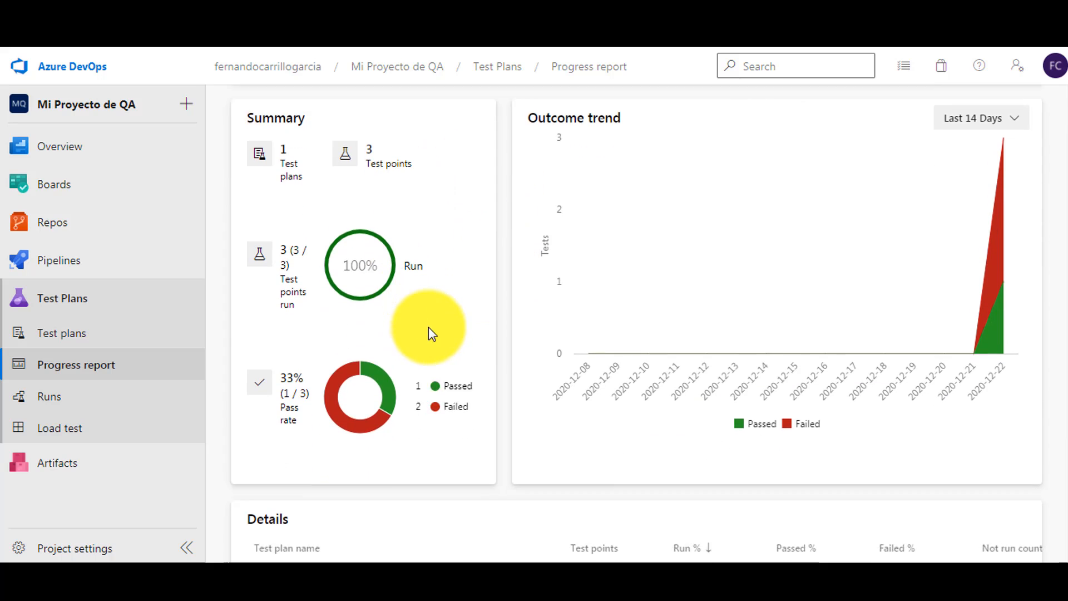
pyautogui.scroll(-1, 430, 328)
pyautogui.click(35, 407)
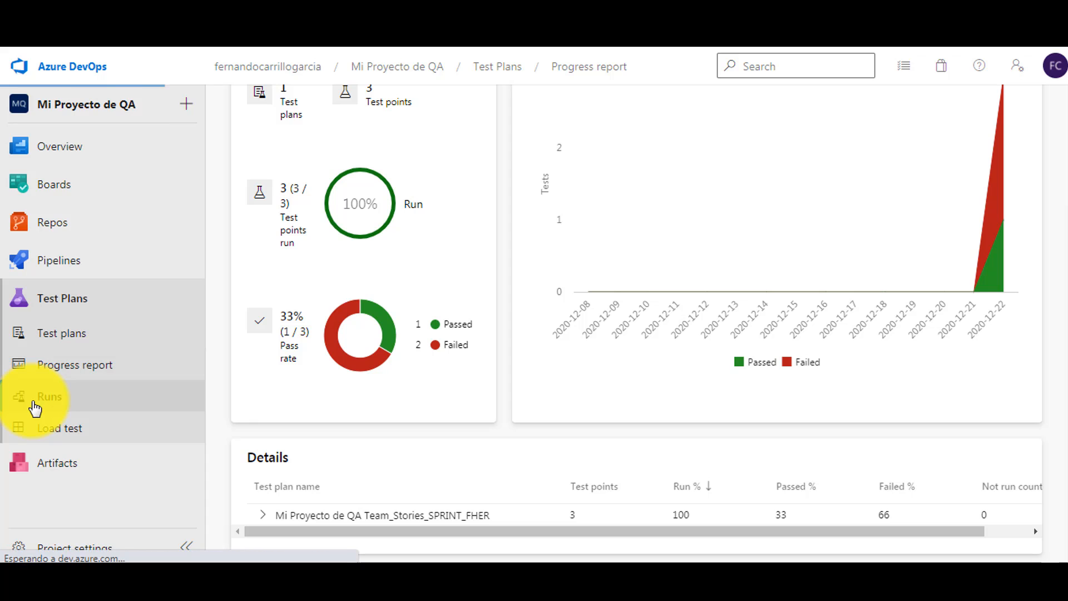